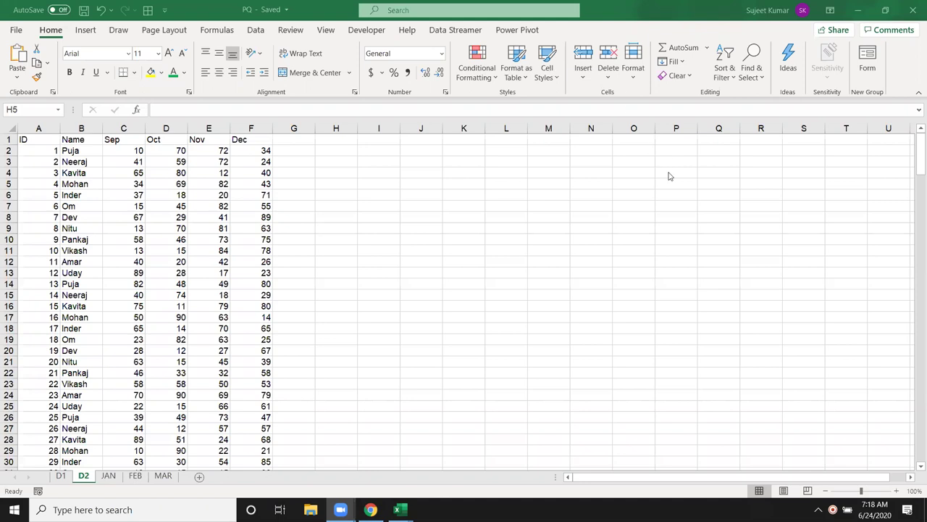
Step: Enter a student name in I3 and =SUMIF(B:B,I3,C:C) in J3, totalling 884
left_click(383, 161)
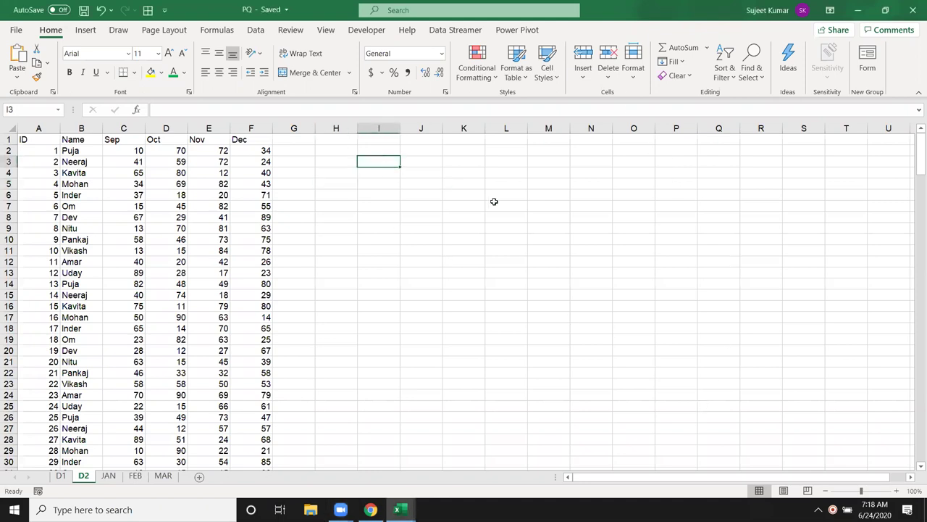
type("Puja")
key("Tab")
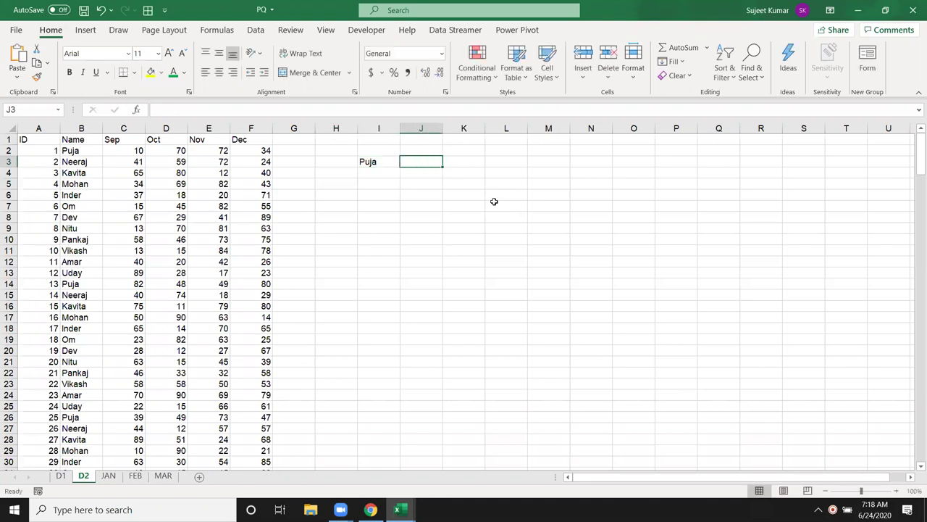
type("=sum")
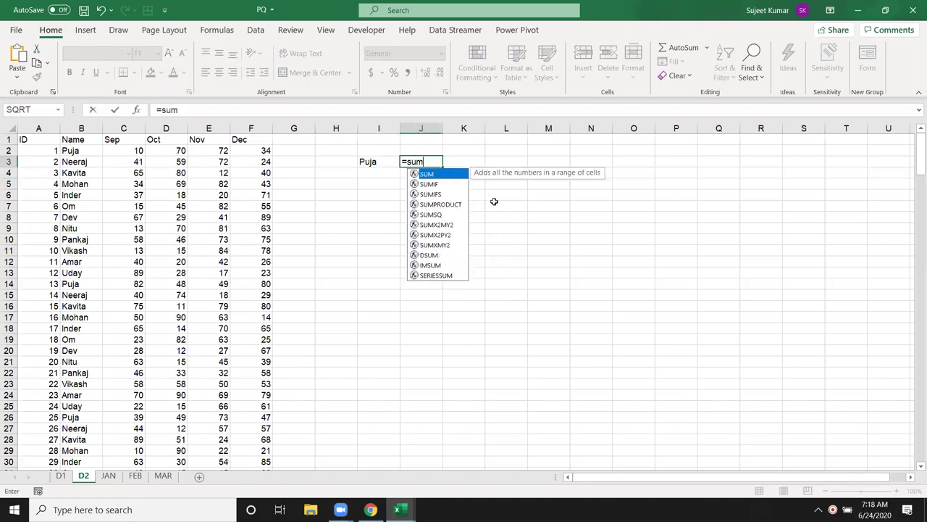
key("Down")
key("Tab")
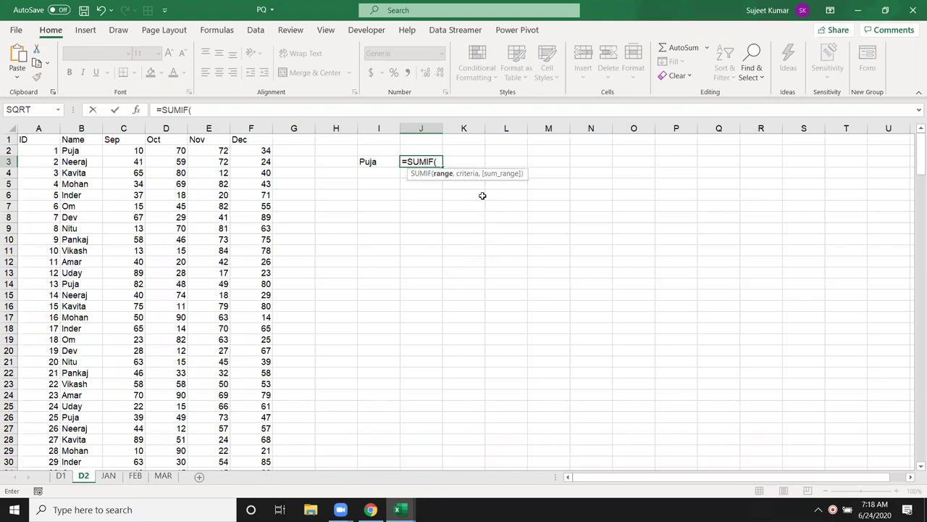
left_click(73, 127)
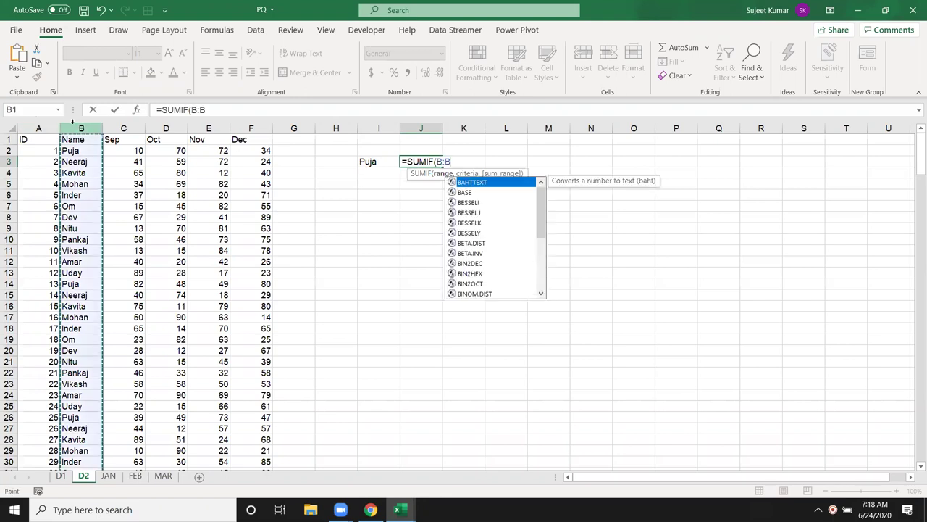
type(",")
left_click(375, 163)
type(",")
left_click(128, 126)
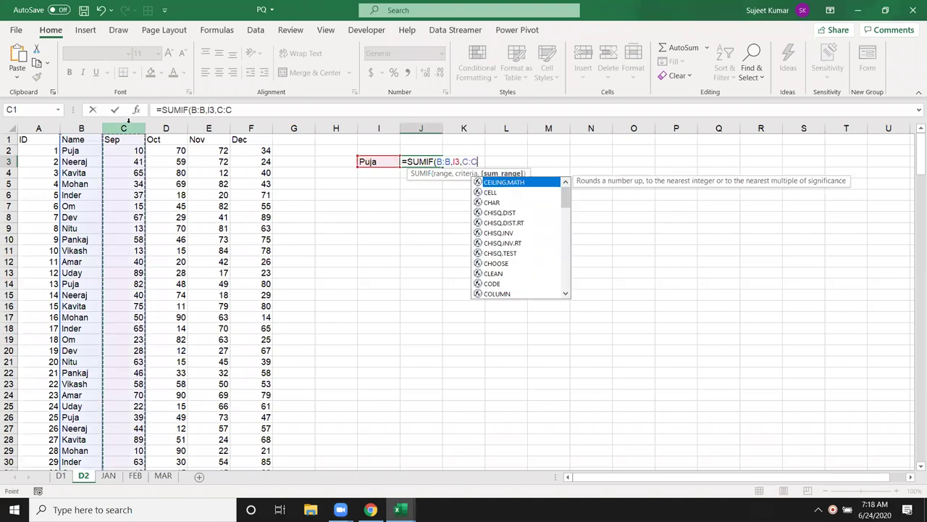
key("Return")
Step: Clear the name and 884 total from I3:J3, then undo to restore them
key("Up")
key("Up")
key("Down")
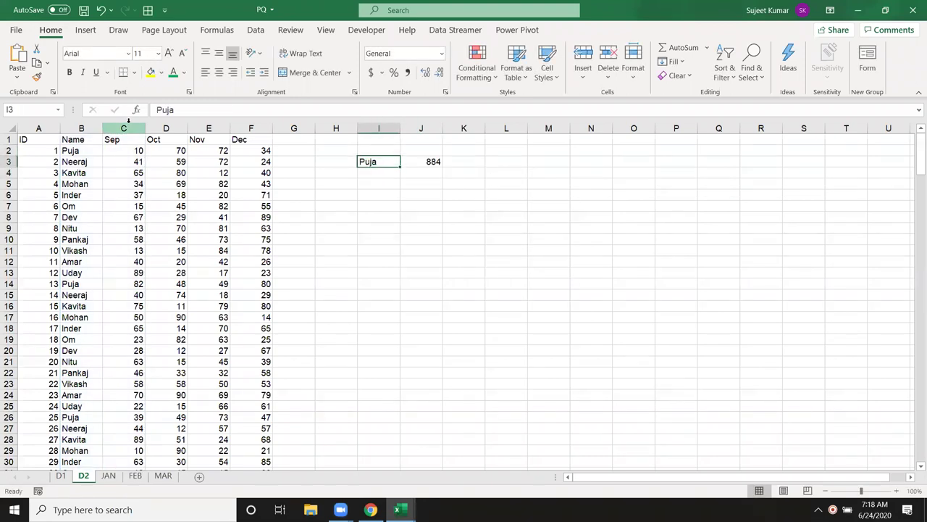
key("shift+Right")
key("Delete")
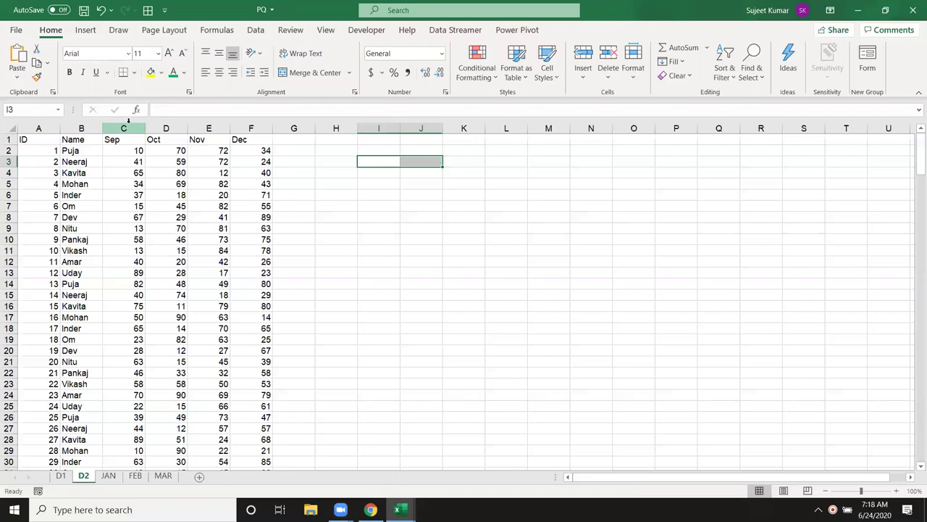
key("Left")
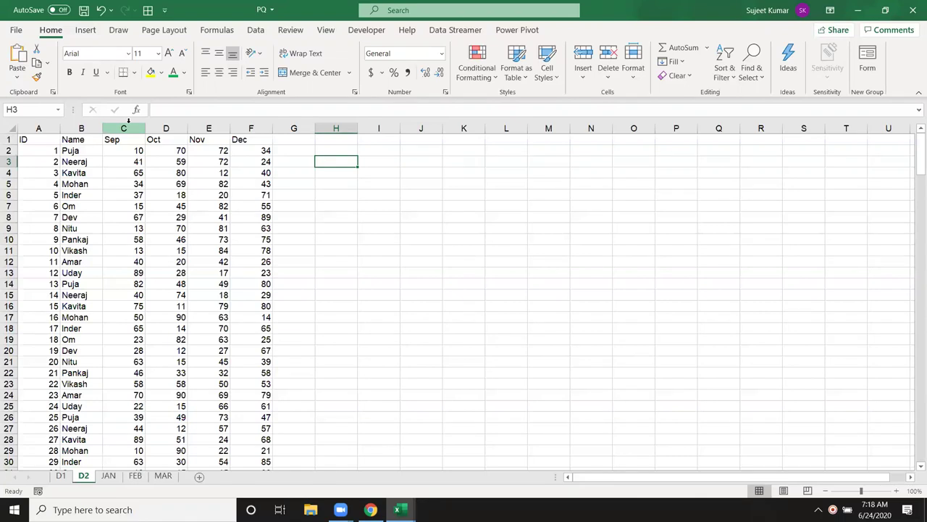
key("ctrl+z")
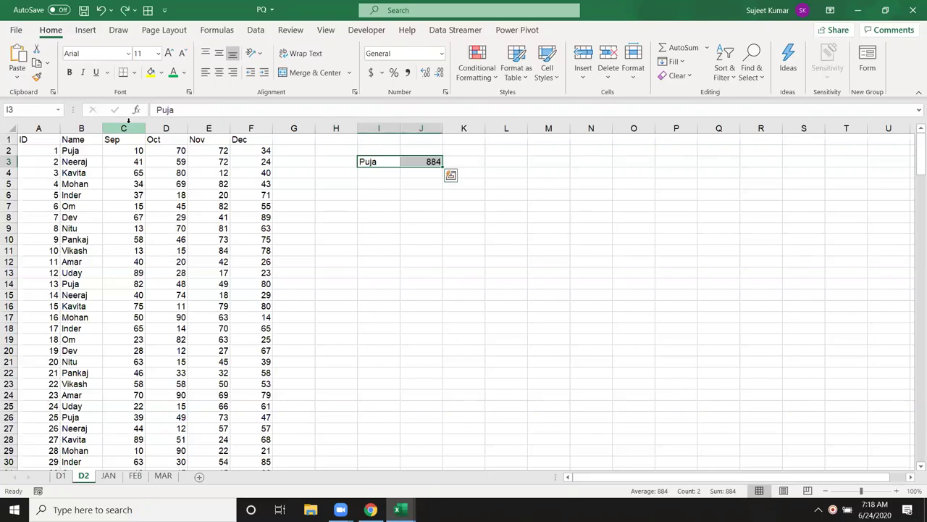
Step: Start a formula in K3 and abandon it
key("Up")
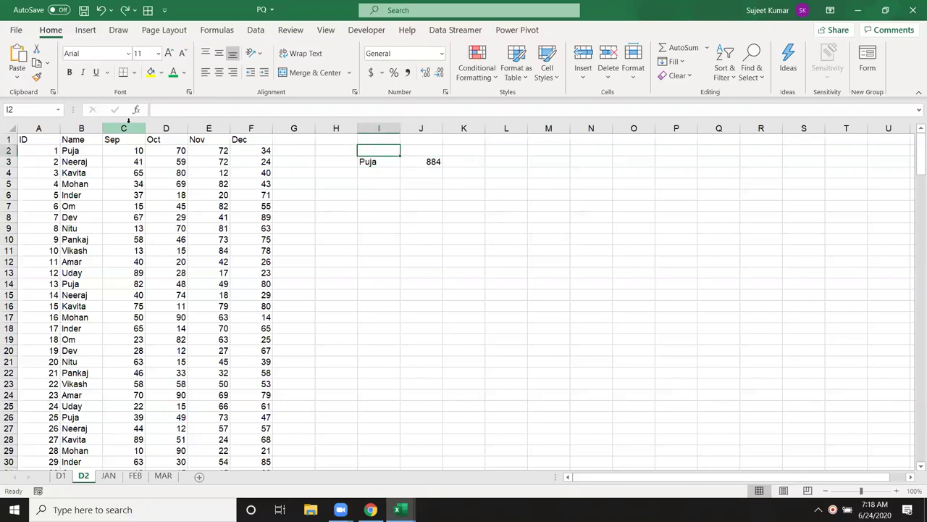
key("Left")
key("Left")
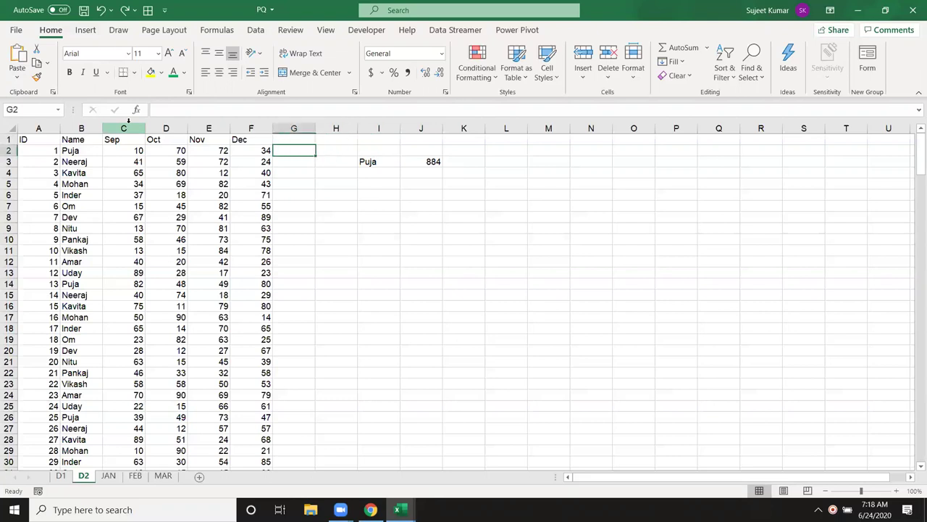
key("Left")
key("Left")
key("Left")
key("Left")
key("Down")
key("Down")
key("Down")
key("Down")
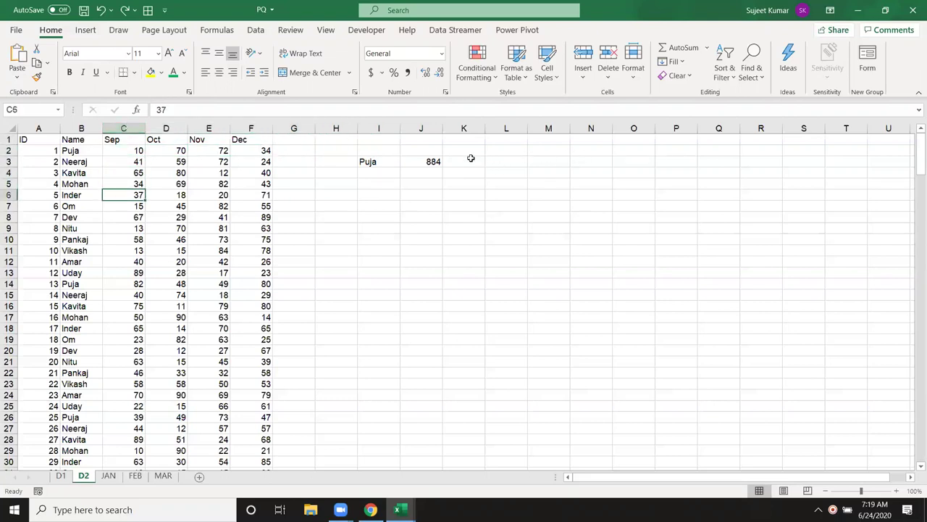
left_click(473, 161)
type("=")
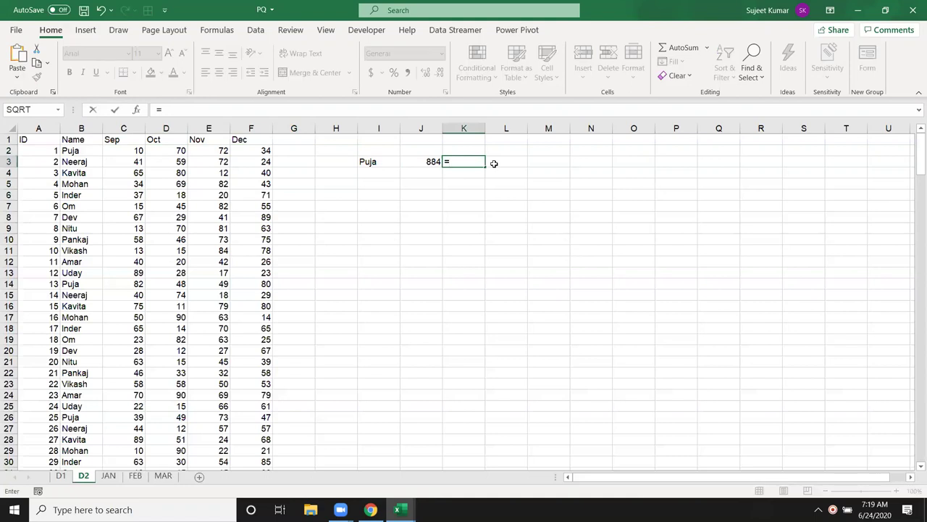
key("Escape")
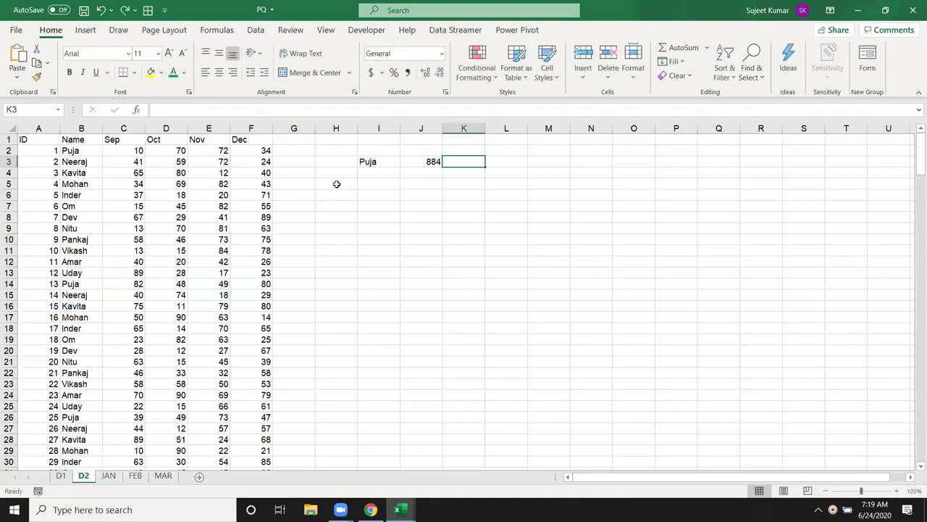
Step: Try =AVERAGE(C:C) in H5, giving 49.8412, then delete the trial average
left_click(336, 184)
type("=av")
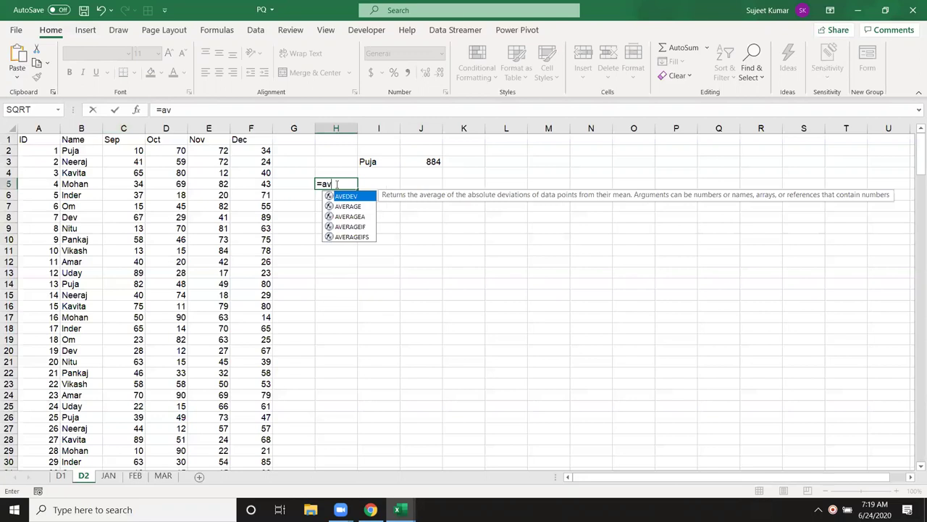
key("Tab")
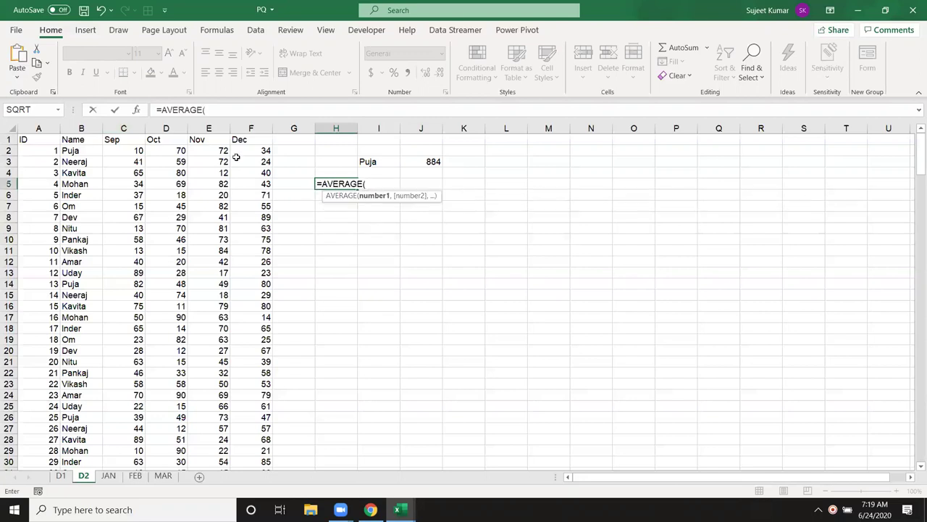
left_click(113, 128)
key("Return")
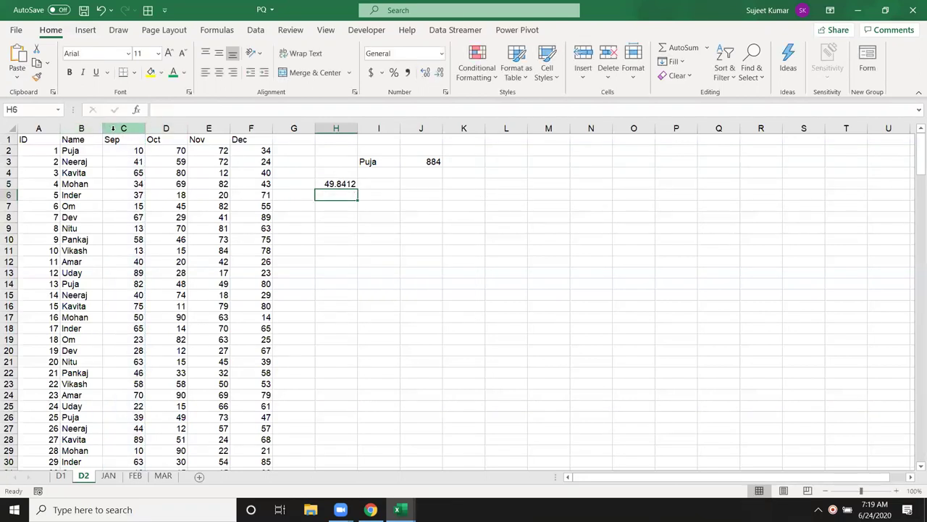
type("=")
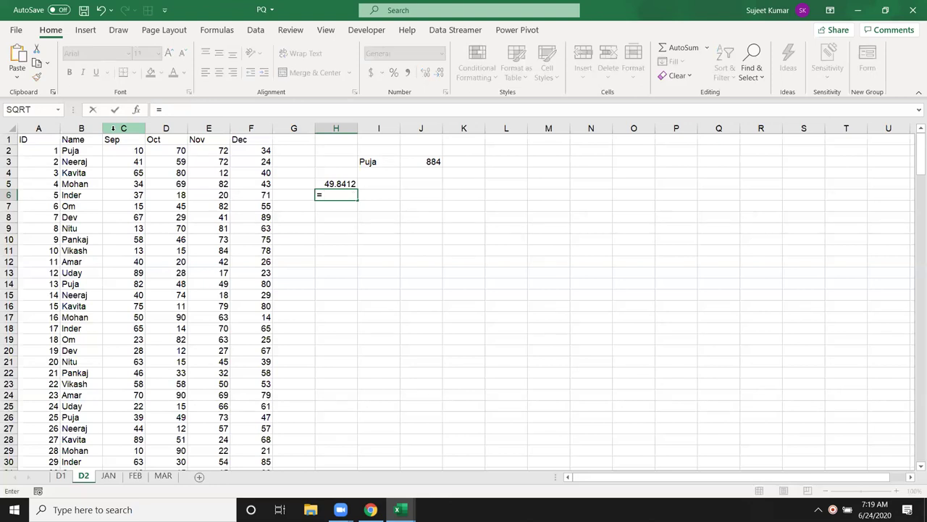
type("av")
key("Down")
key("Down")
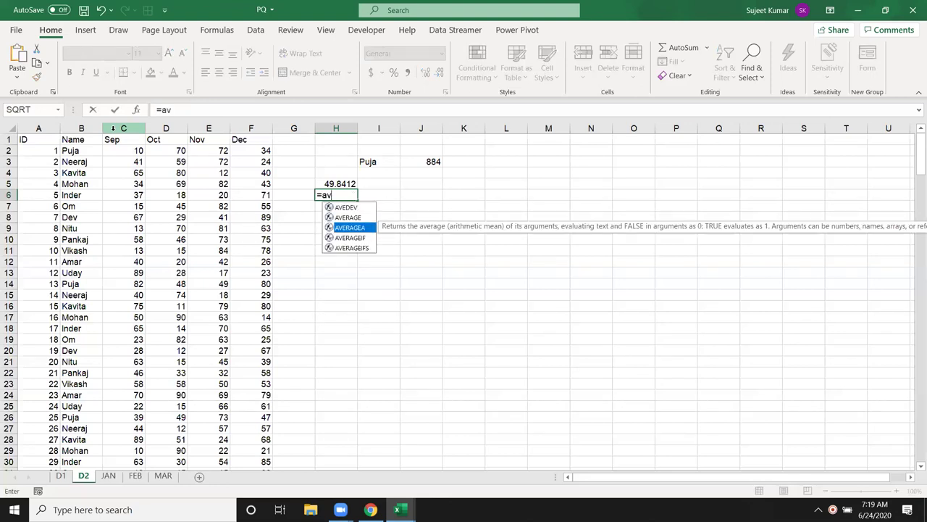
key("Escape")
key("Up")
key("Delete")
key("Right")
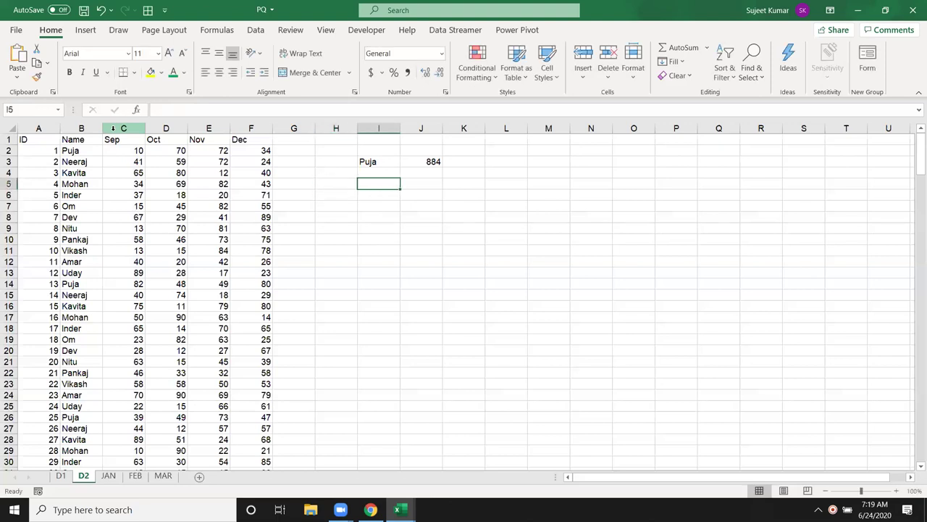
left_click(597, 141)
Step: Fill the value 10 into N1:N10, clearing the extra copies below
type("10")
key("Return")
left_click_drag(597, 142, 589, 349)
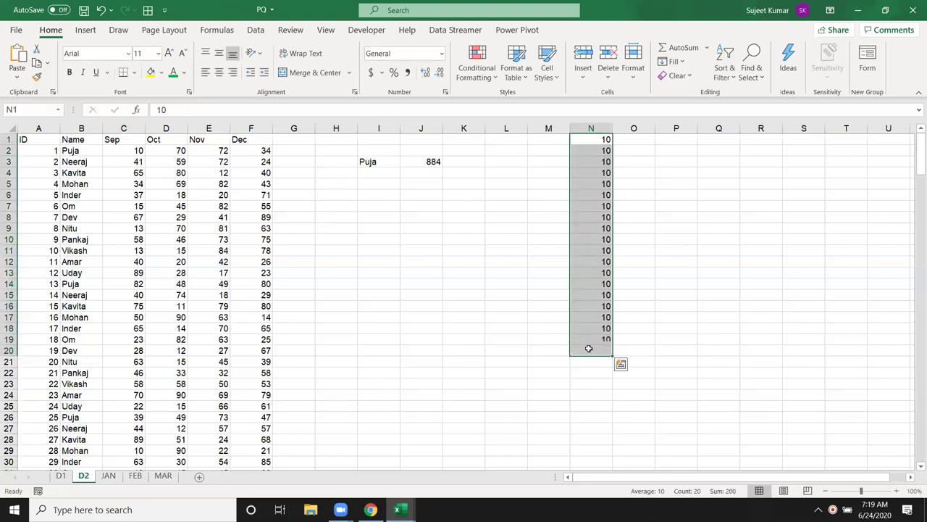
left_click_drag(598, 273, 590, 380)
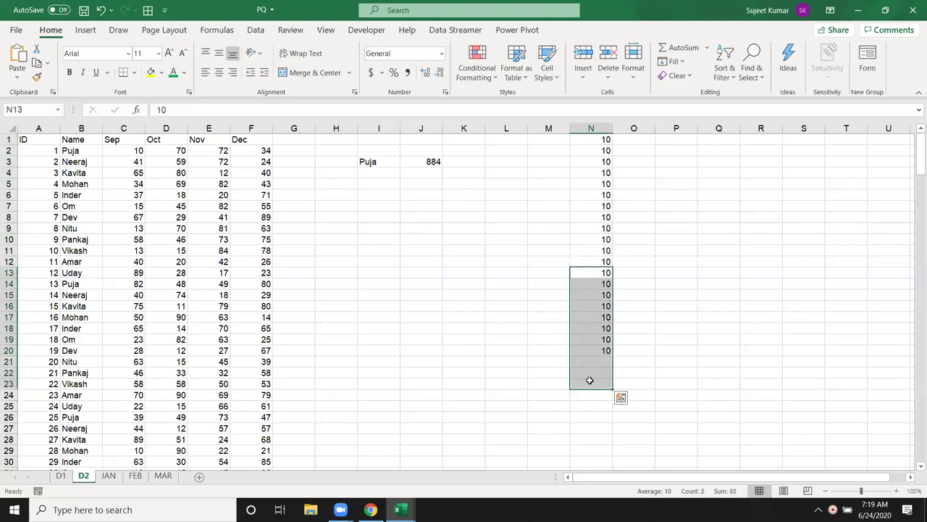
key("Delete")
left_click(591, 261)
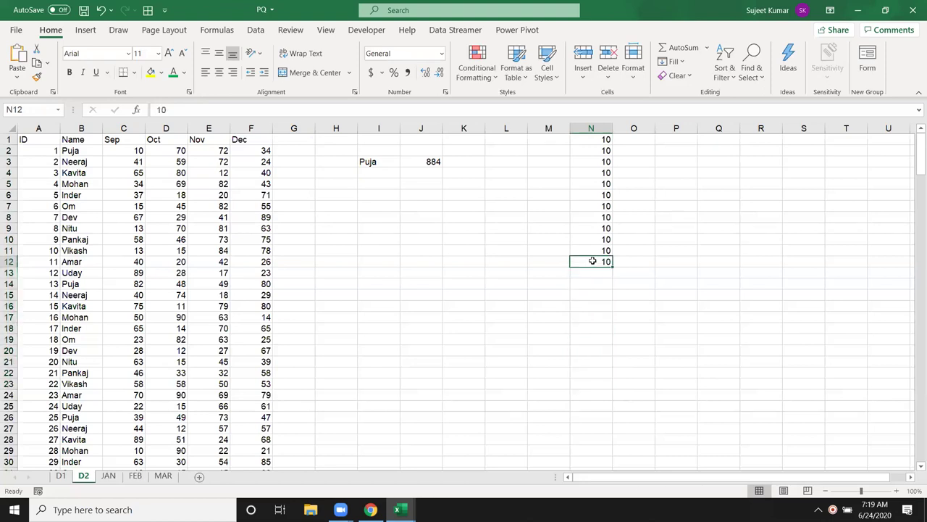
left_click(593, 250)
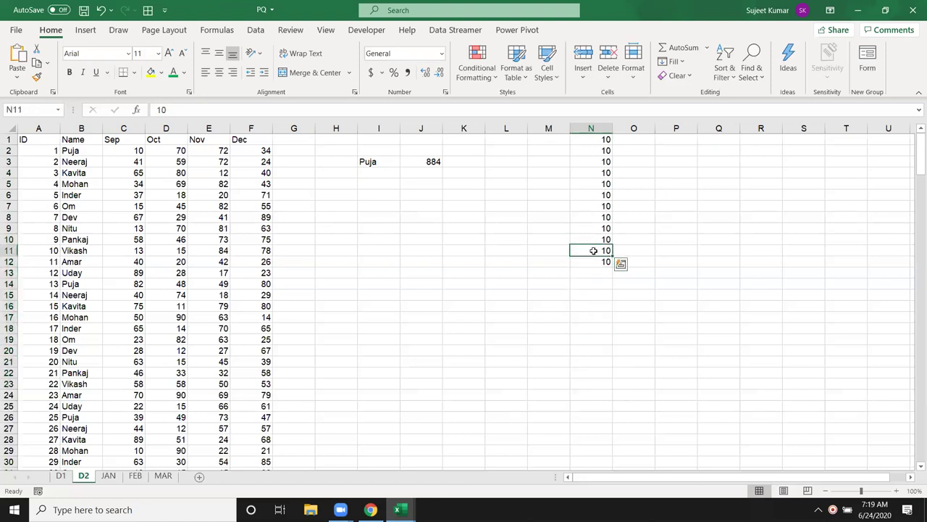
left_click_drag(594, 250, 594, 274)
key("Delete")
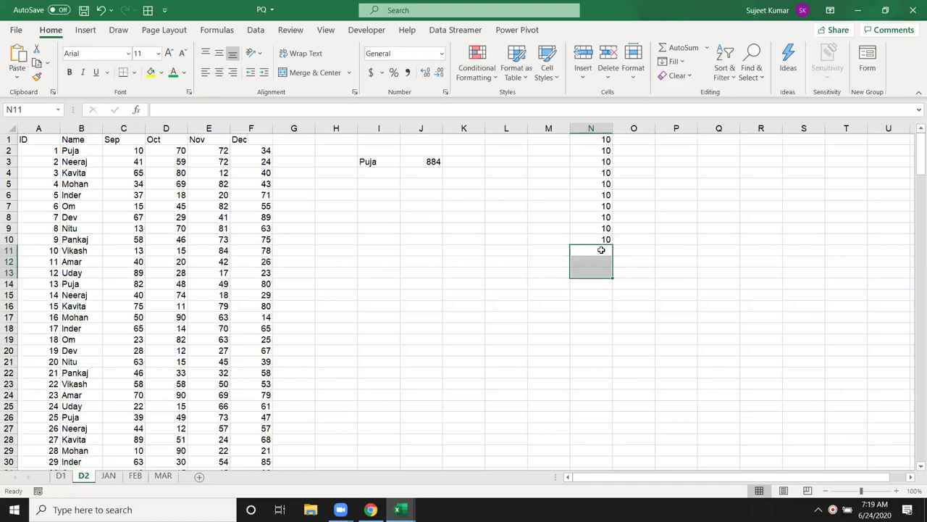
Step: Enter =AVERAGE(N1:N10) in N11, returning 10
left_click(602, 250)
type("=av")
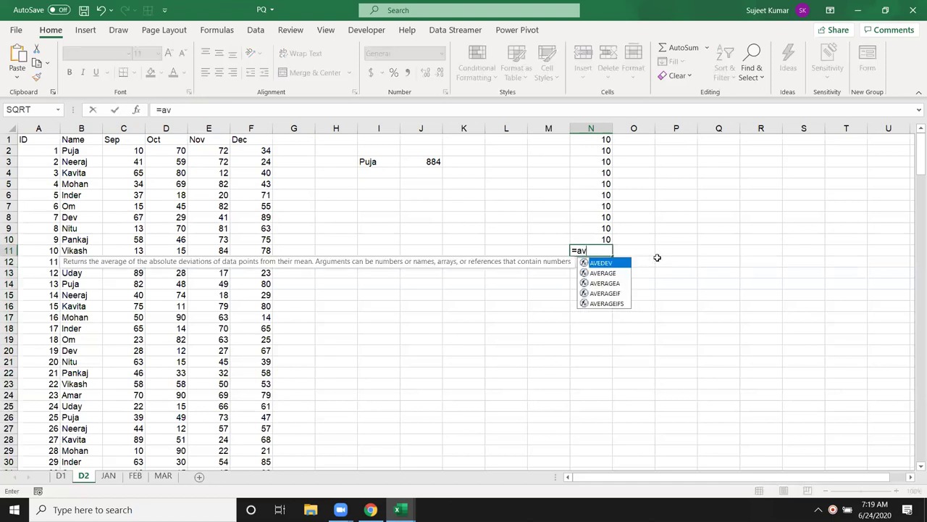
key("Tab")
key("Up")
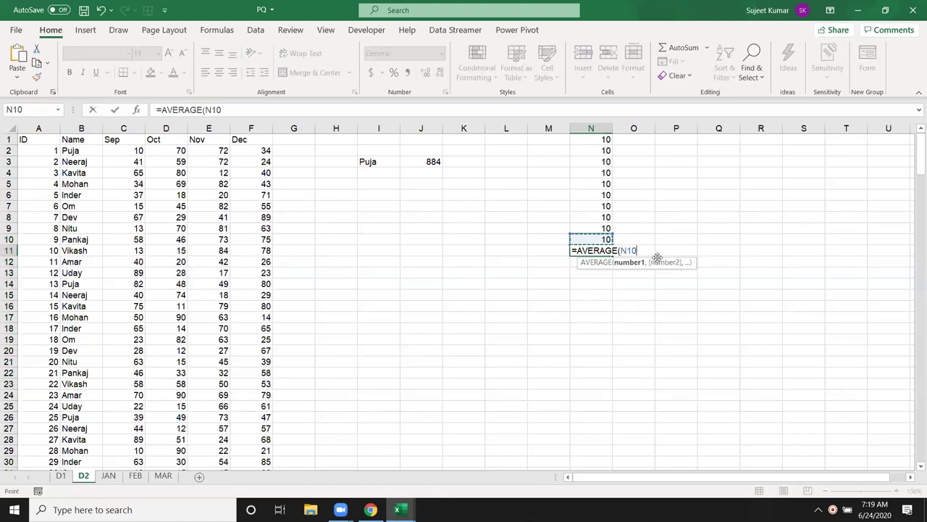
key("ctrl+shift+Up")
key("Return")
key("Up")
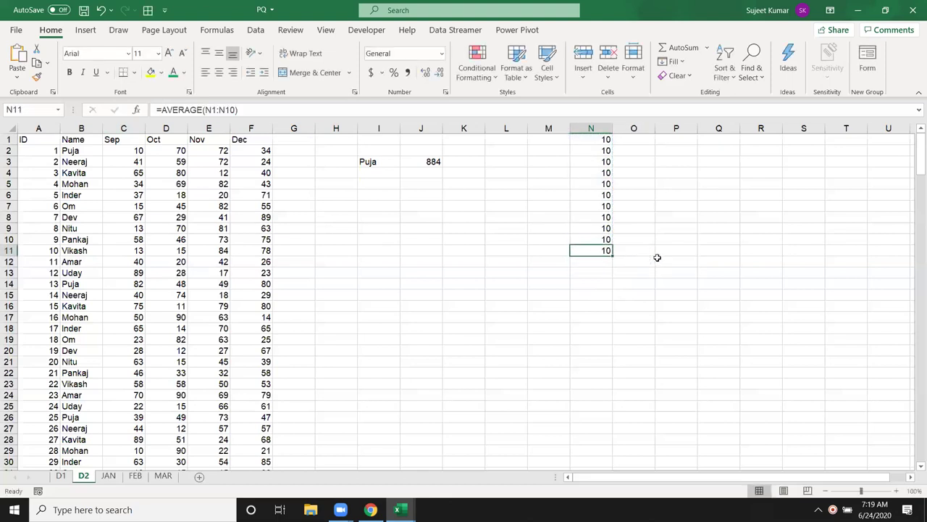
key("Up")
key("Down")
key("Up")
key("Up")
key("Up")
key("Up")
key("Up")
key("Up")
Step: Change N5 to TRUE
type("true")
key("Return")
key("Down")
key("Down")
key("Down")
key("Down")
key("Down")
Step: Enter =AVERAGEA(N1:N10) in N12, returning 9.1
key("Down")
type("=")
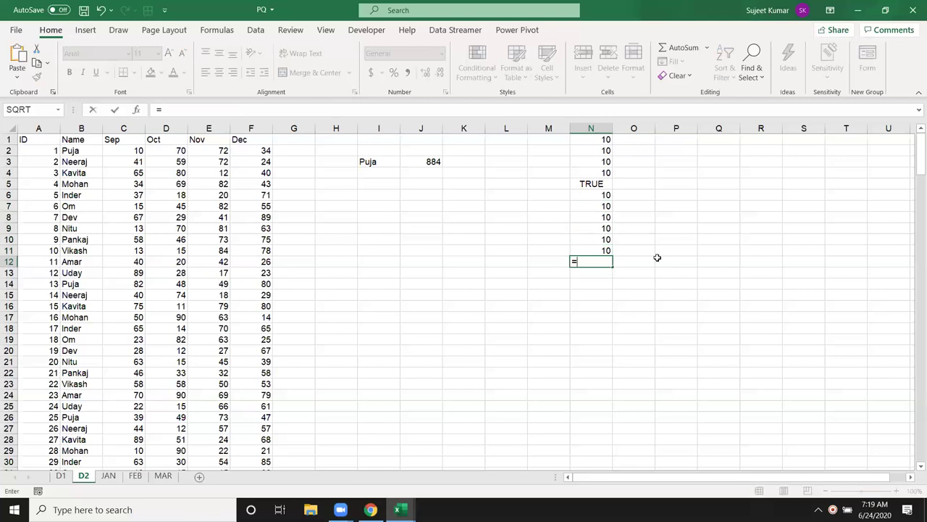
type("av")
key("Down")
key("Down")
key("Tab")
key("Up")
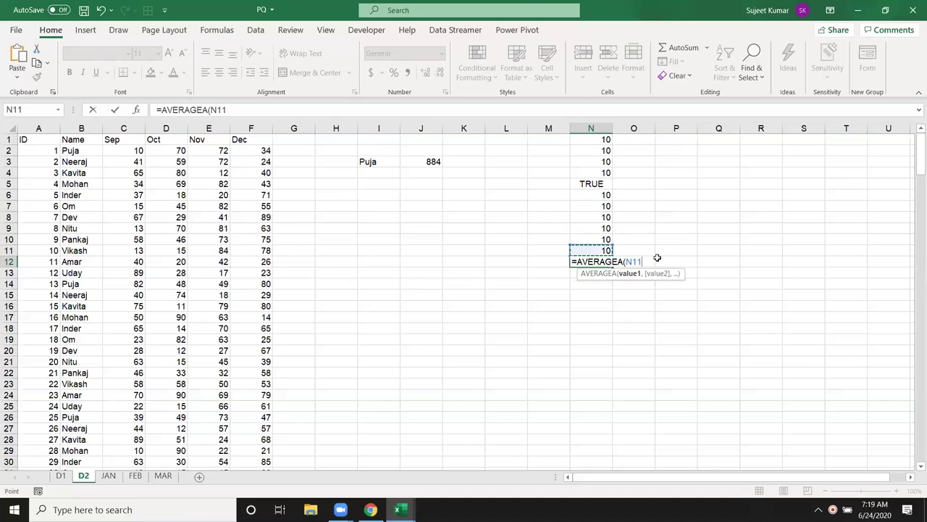
key("Up")
key("ctrl+shift+Up")
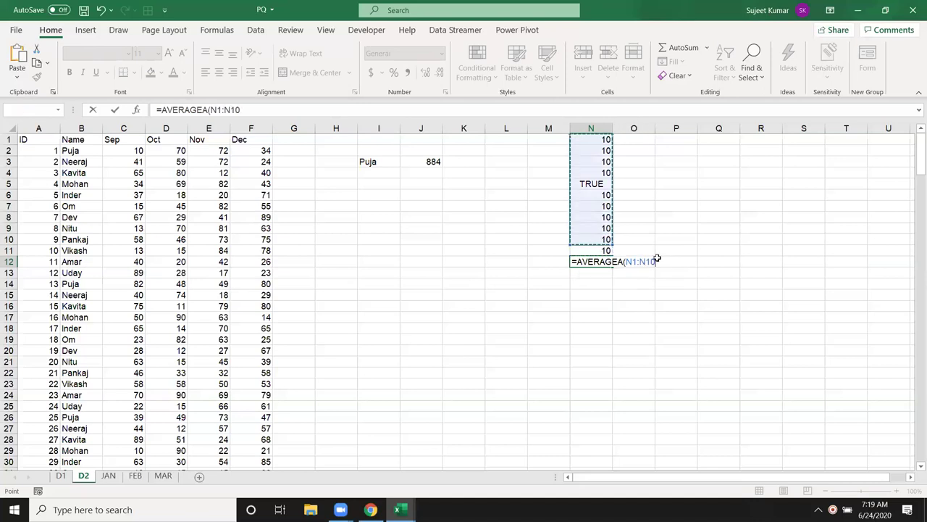
key("ctrl+Return")
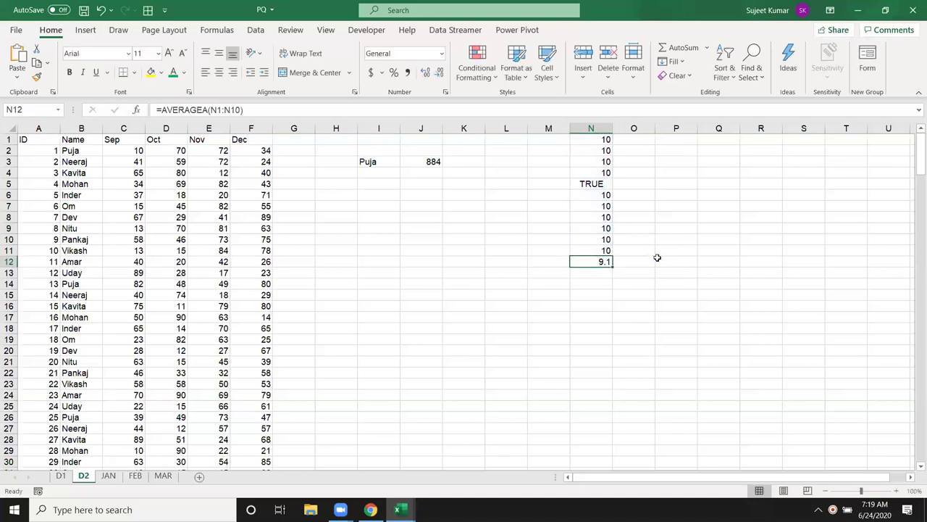
Step: Put the value 1 in O5
key("Up")
key("Up")
key("Up")
key("Up")
key("Up")
key("Up")
key("Right")
type("1")
key("Return")
key("Down")
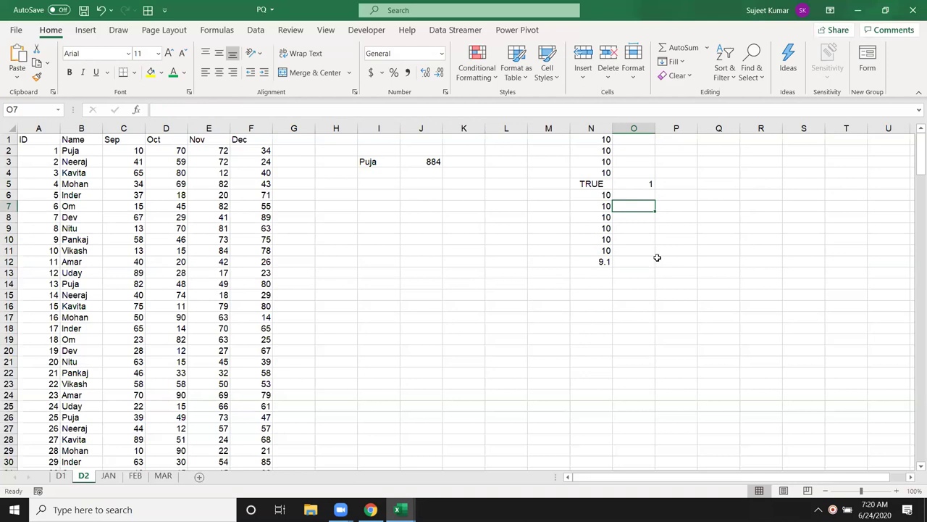
key("Down")
key("Down")
key("Down")
key("Down")
key("Up")
key("Left")
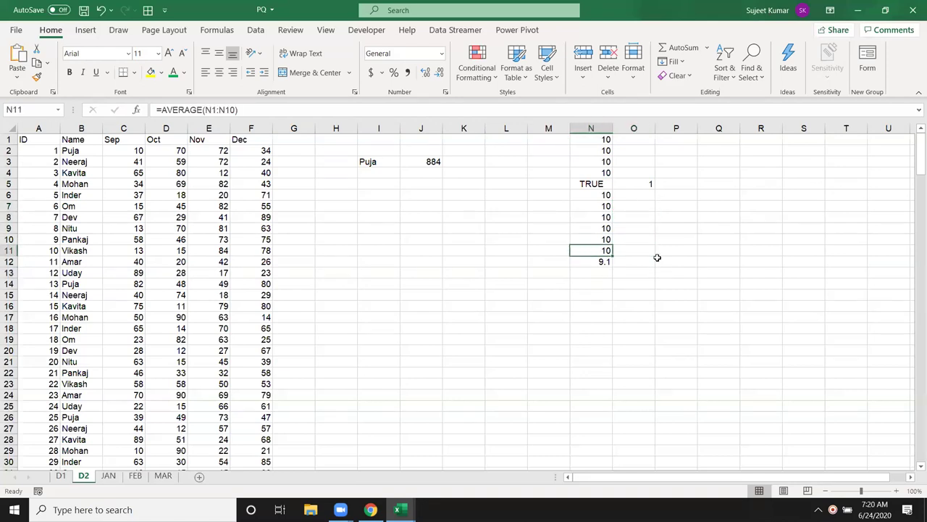
key("F2")
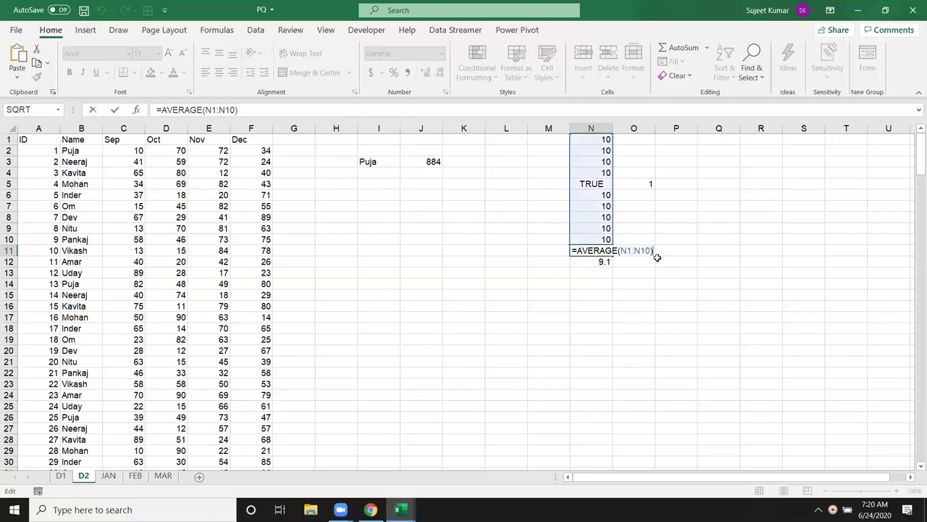
type("A")
key("Return")
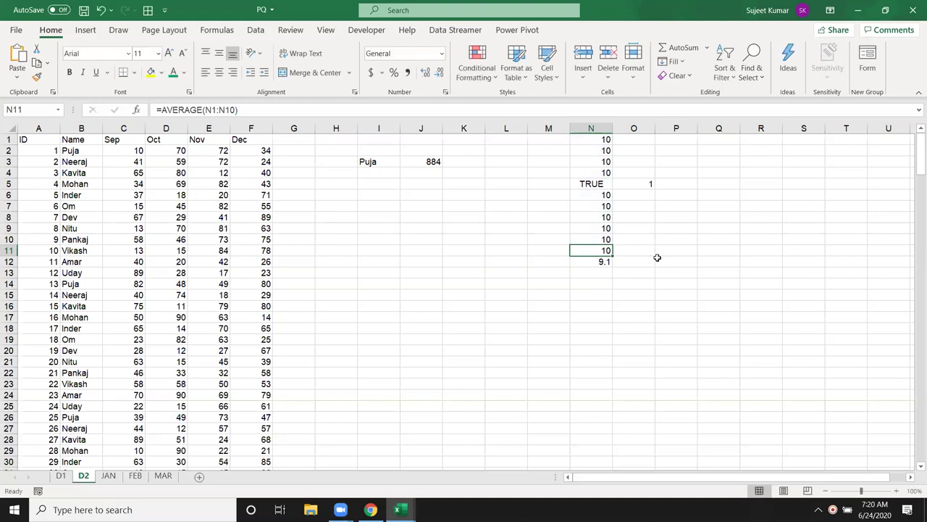
key("F2")
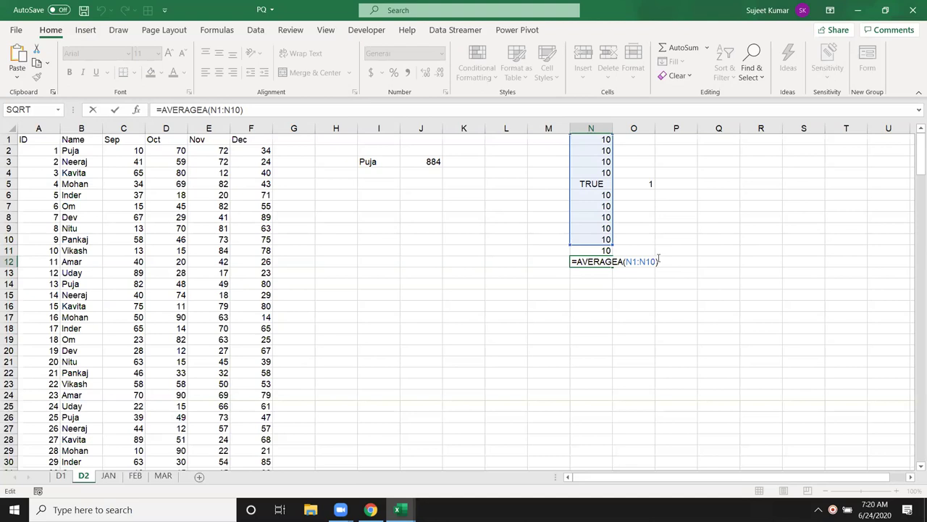
key("ctrl+Return")
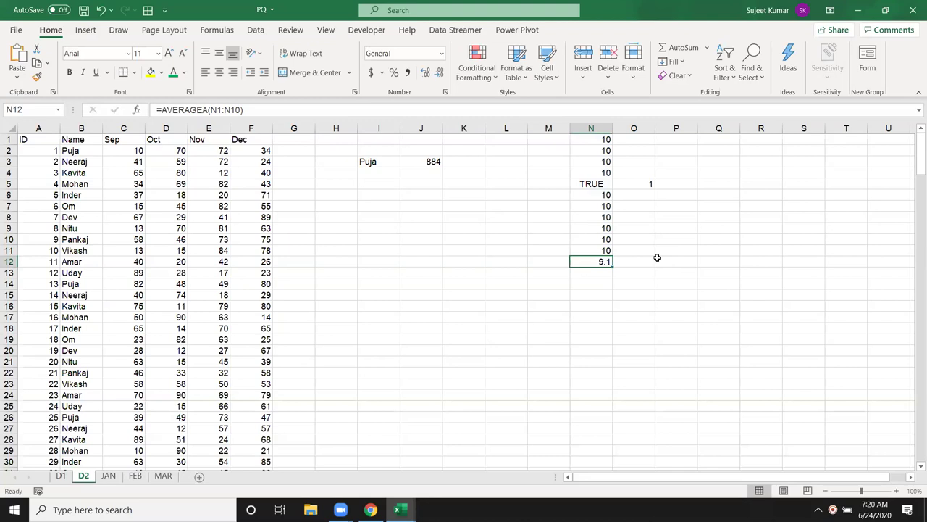
left_click(380, 171)
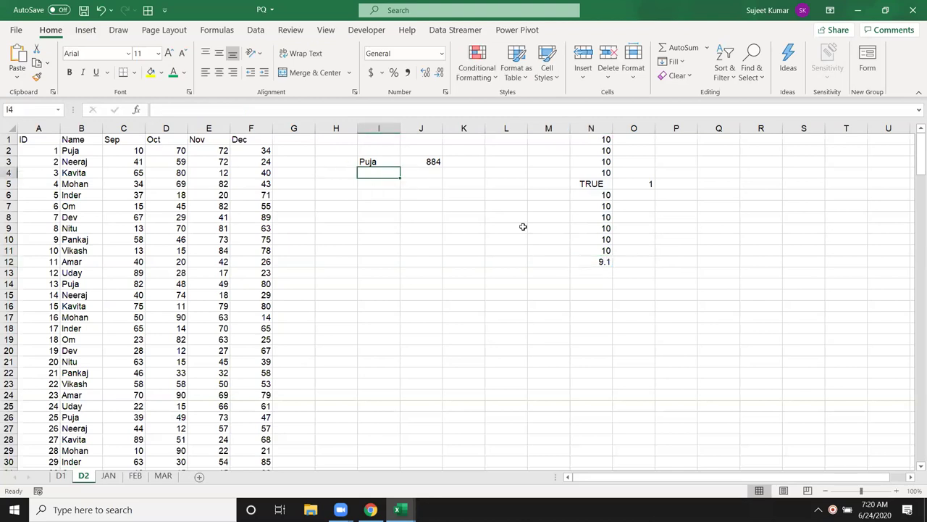
Step: Enter =AVERAGEIF(B:B,I3,C:C) in K3, returning an average Sep score of 44.2
left_click(463, 162)
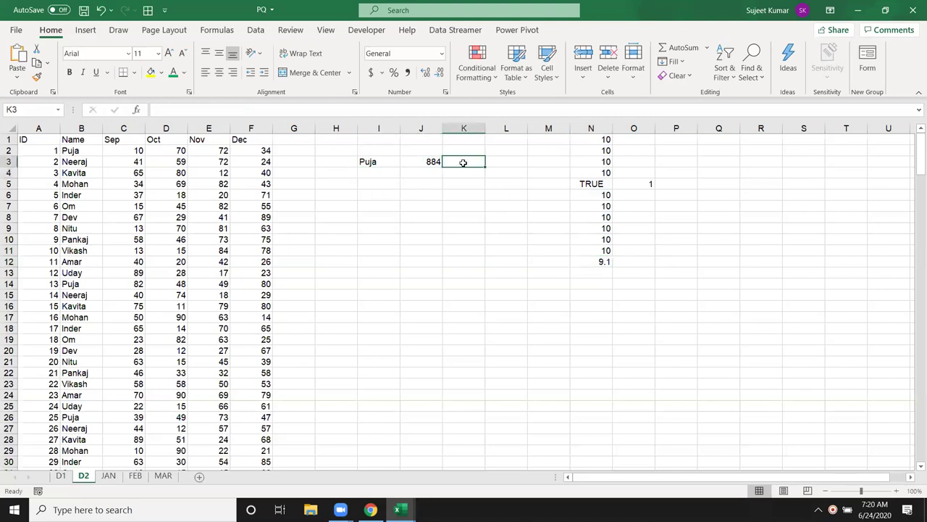
type("=av")
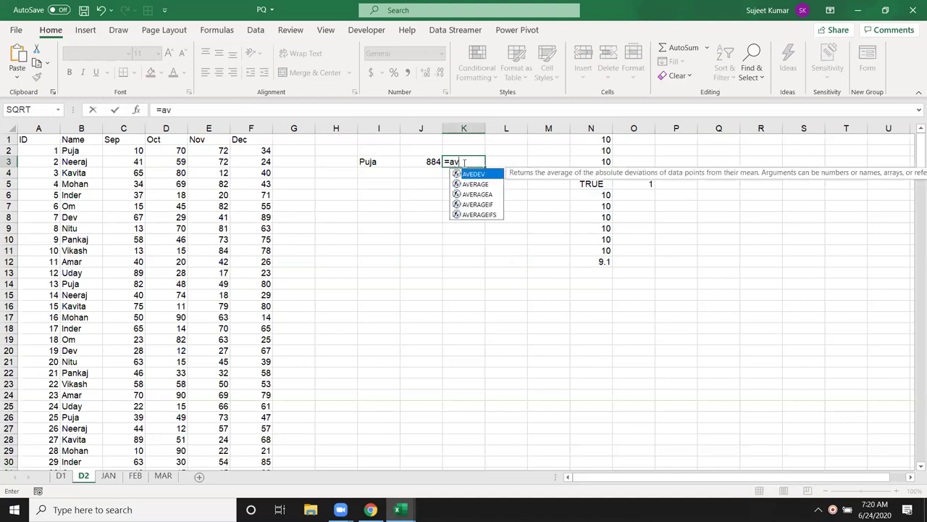
key("Down")
key("Down")
key("Down")
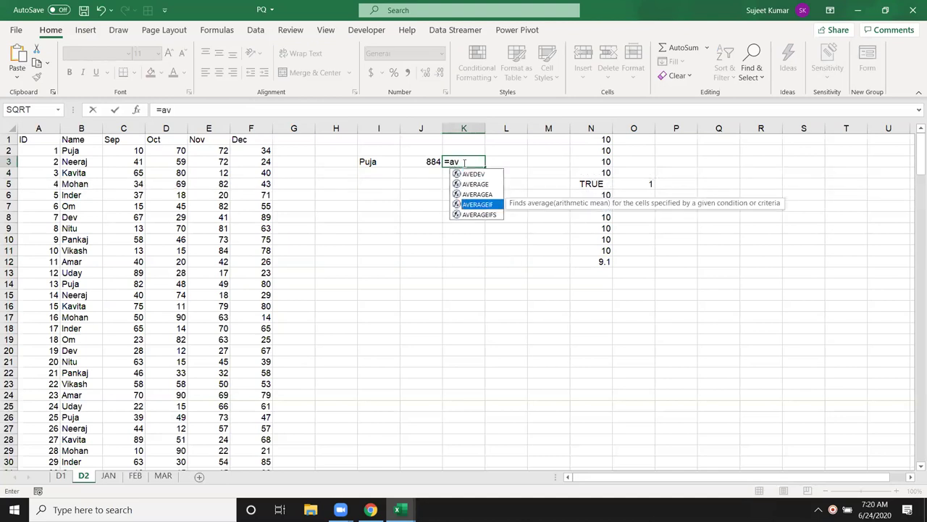
key("Tab")
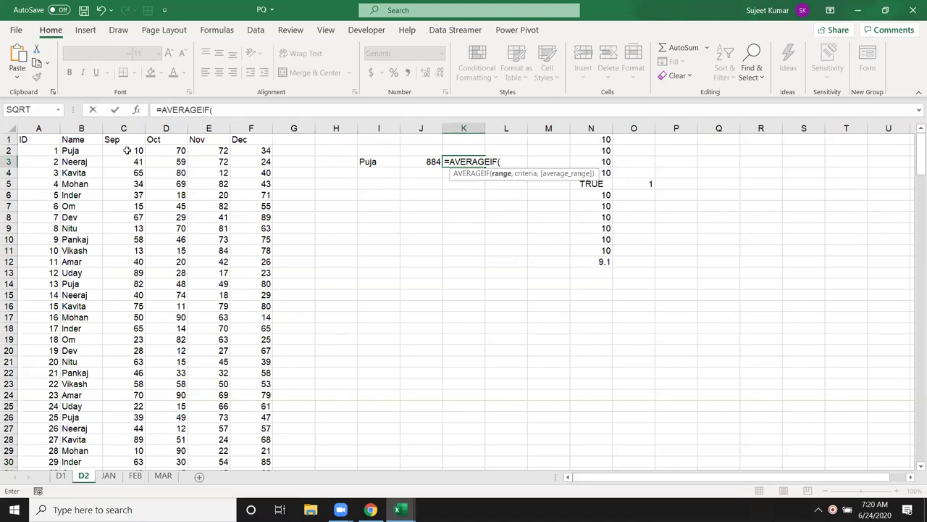
left_click(79, 128)
type(",")
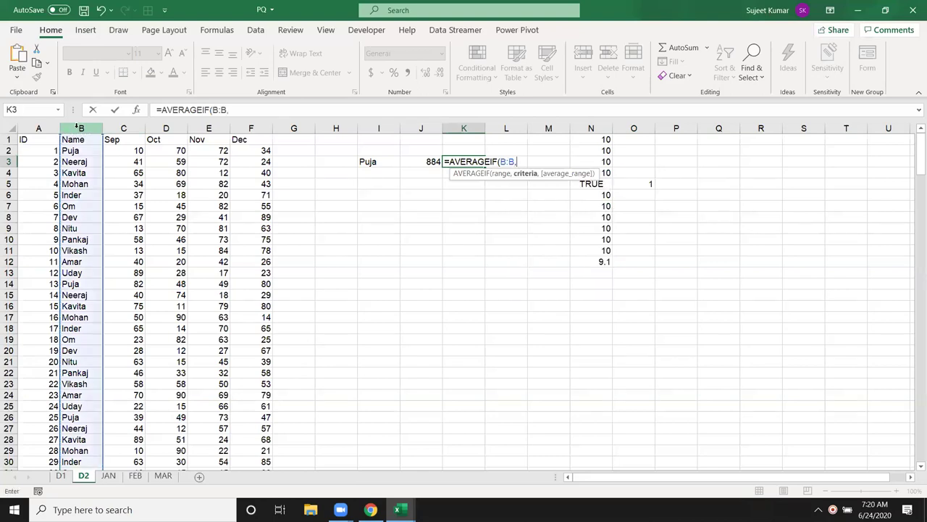
left_click(377, 160)
type(",")
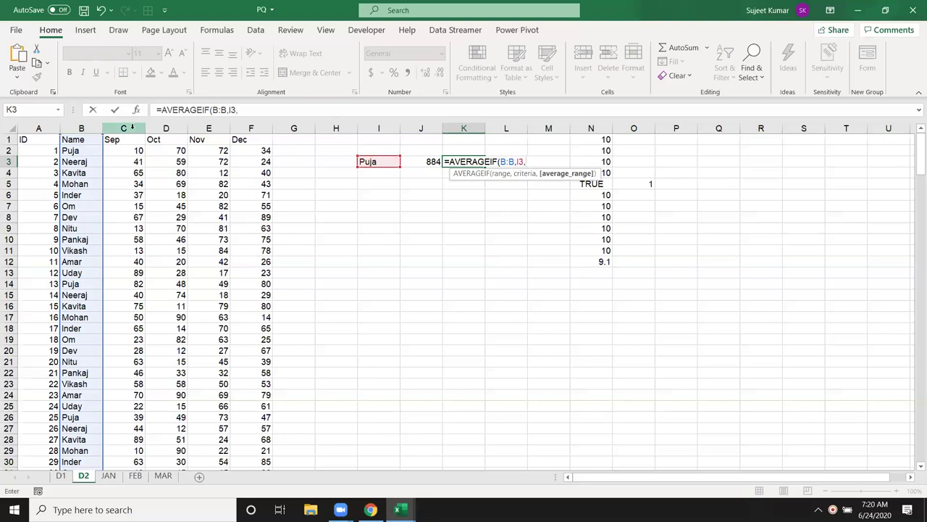
left_click(132, 127)
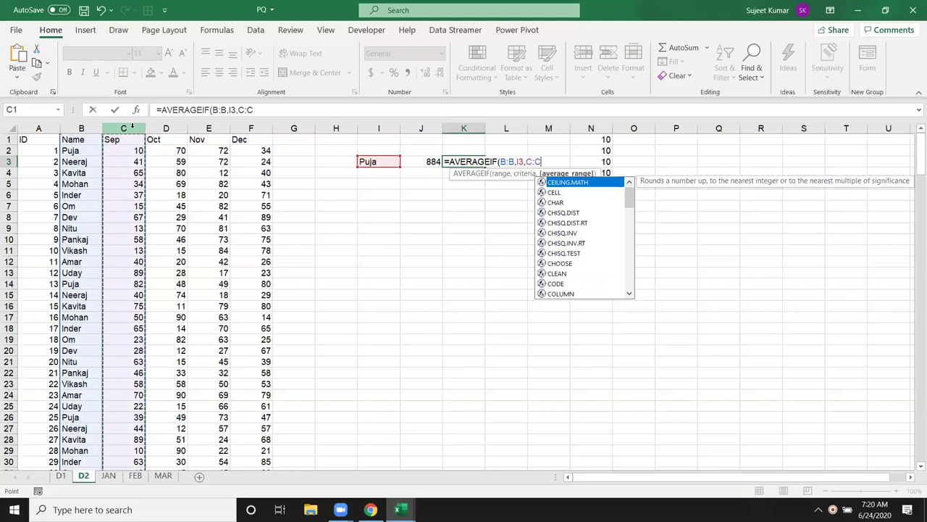
key("Return")
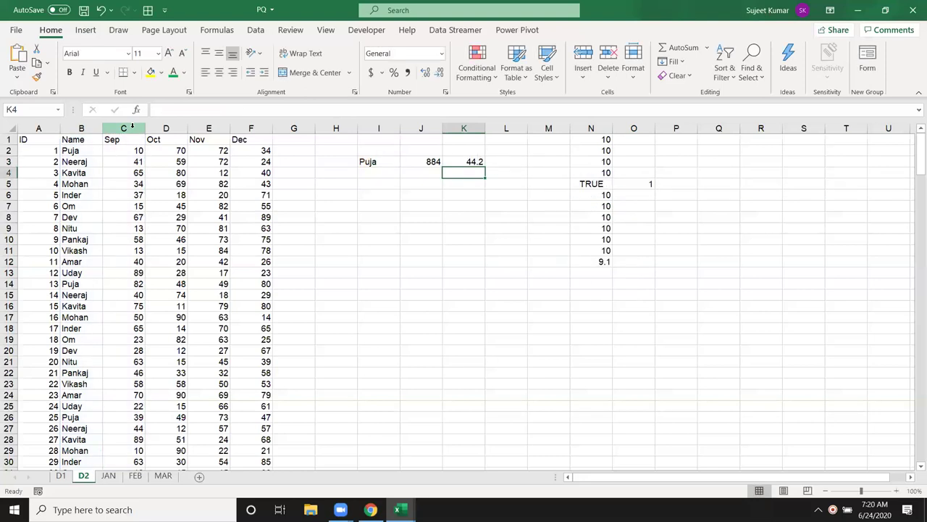
Step: List the operators >, <, >=, <= and <> in I5:I9
left_click(369, 184)
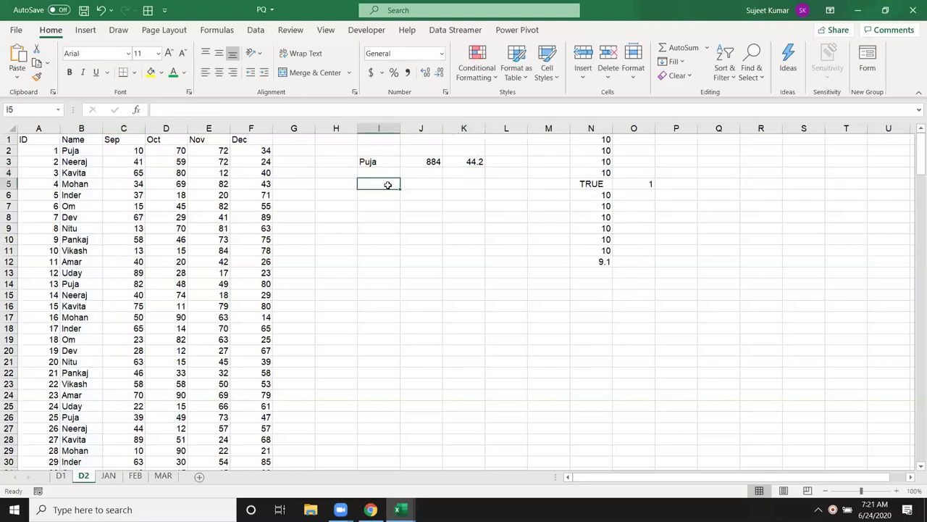
type(">")
key("Return")
type("<")
key("Return")
type(">=")
key("Return")
type("<=")
key("Return")
type("<>")
key("Return")
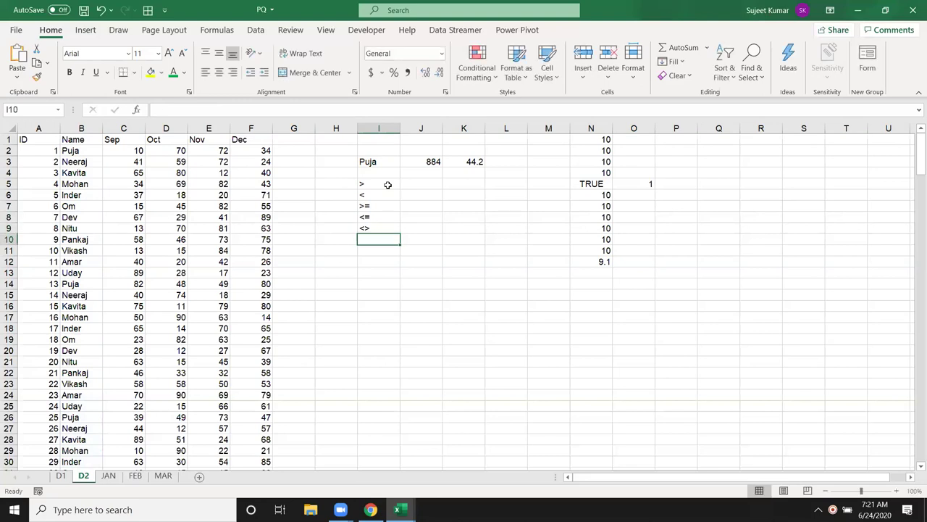
Step: Enter the criterion >50 in J5
key("Up")
key("Up")
key("Up")
key("Up")
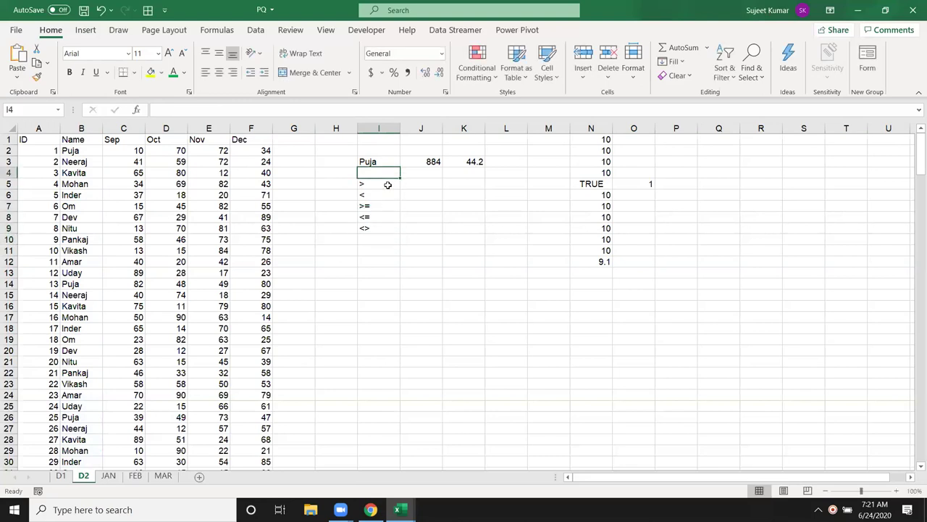
key("Down")
key("Right")
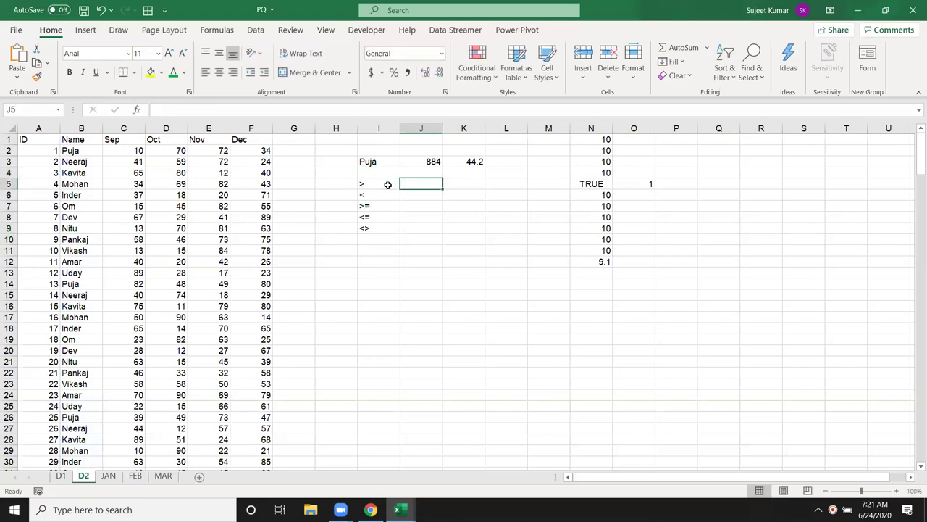
type(">50")
key("Tab")
Step: Enter =AVERAGEIF(C:C,J5) in K5, returning 70.21368
type("=av")
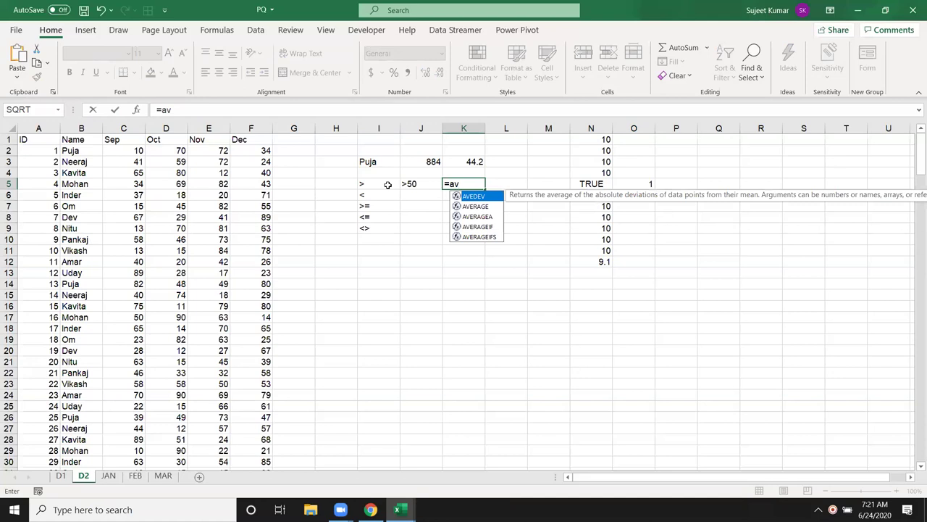
key("Down")
key("Down")
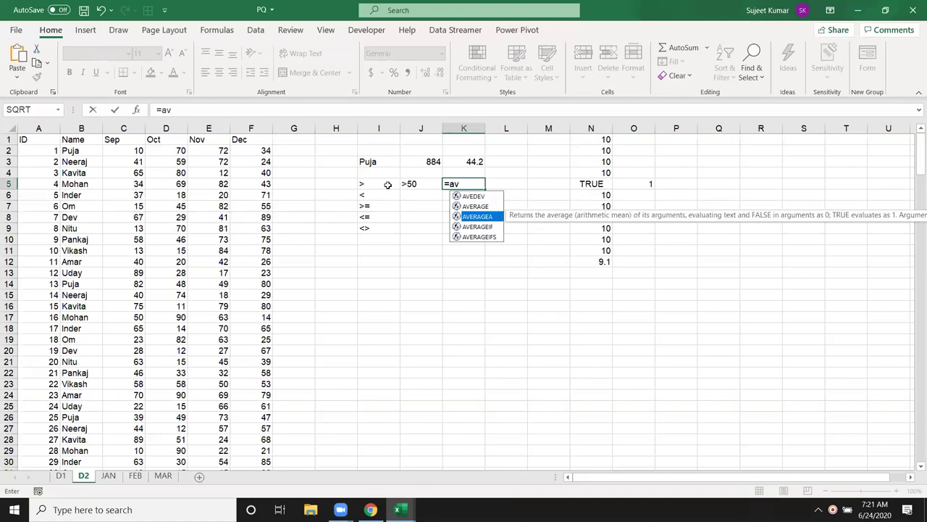
key("Down")
key("Tab")
key("Left")
key("Left")
key("Left")
key("Left")
key("Left")
key("Left")
key("ctrl+space")
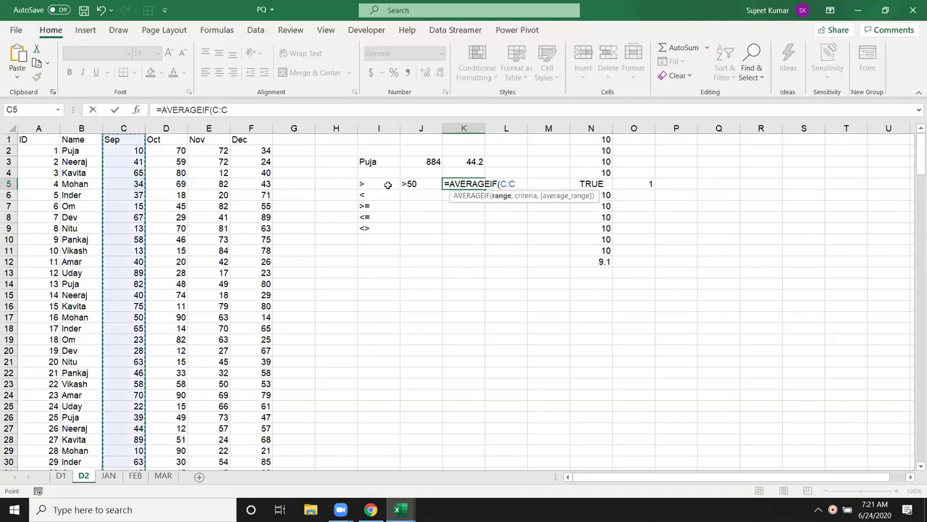
type(",")
key("Left")
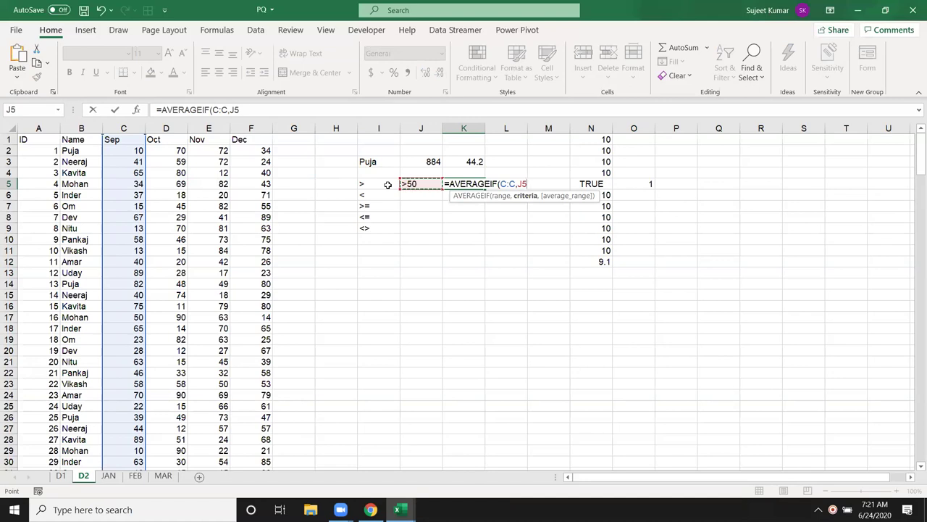
type(")")
key("Return")
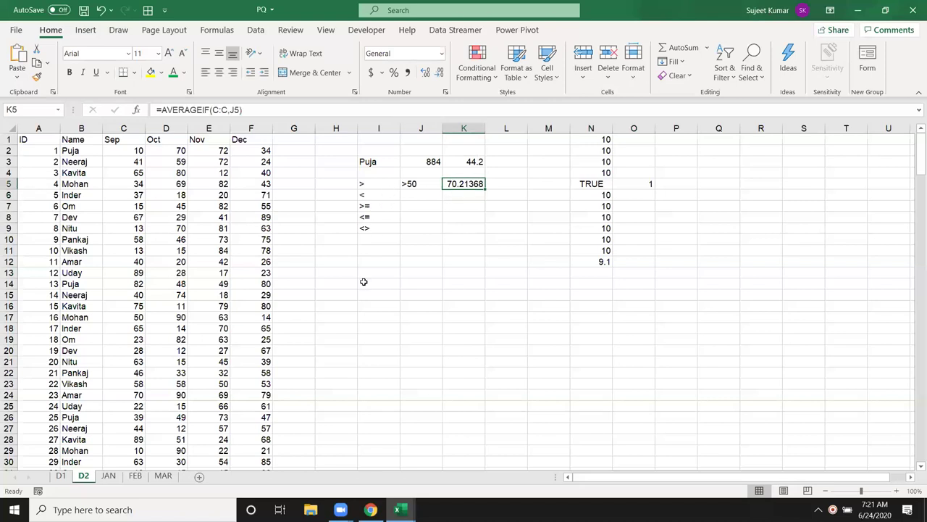
Step: Enter the student name in I11, wrapped in asterisks as a wildcard criterion
left_click(361, 251)
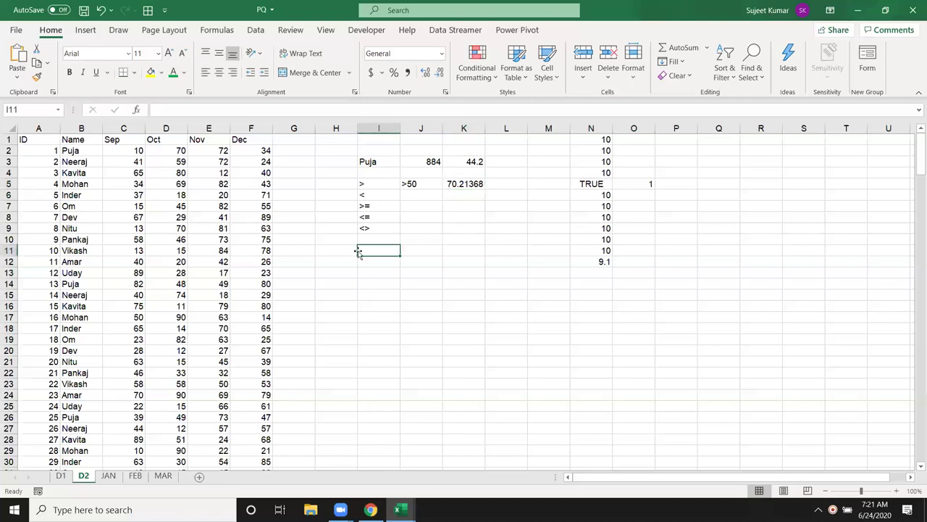
type("'")
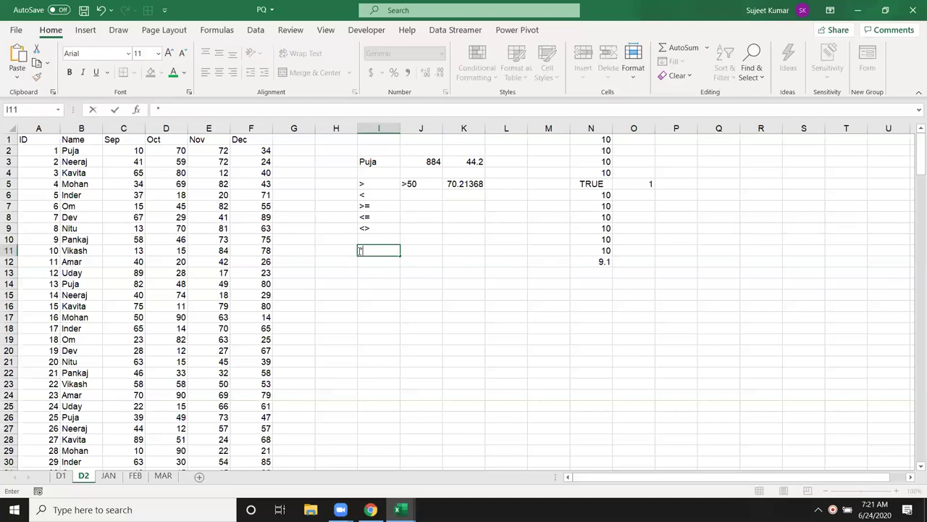
type("Puja")
left_click(365, 273)
double_click(386, 250)
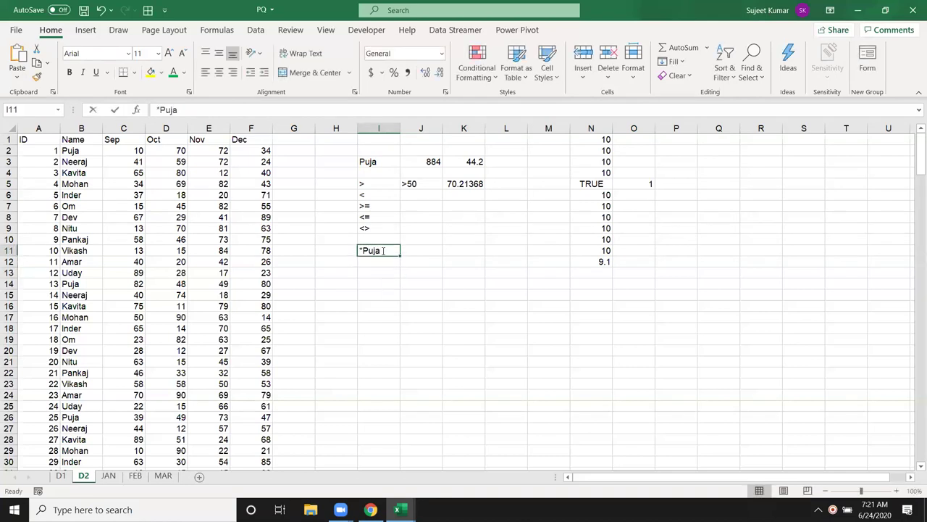
type("*")
left_click(382, 265)
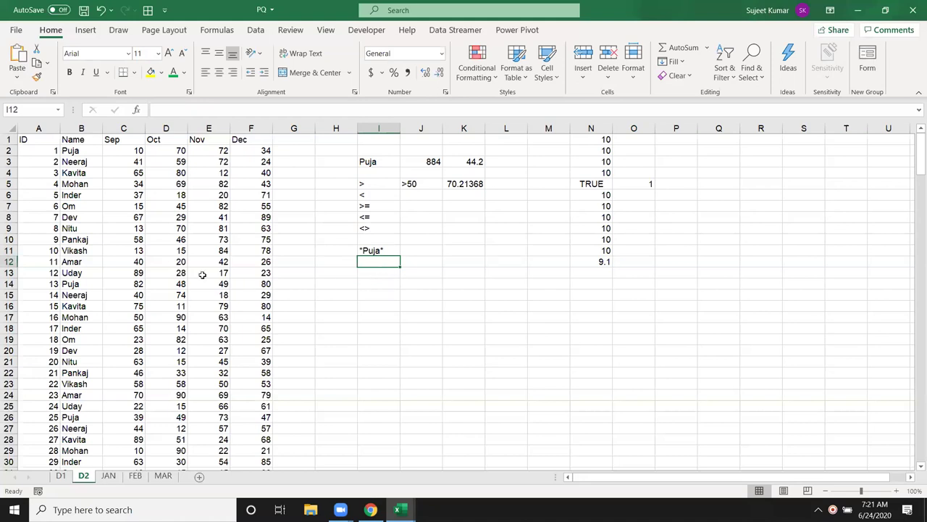
Step: Enter the criteria Puja in I14 and >50 in J14
left_click(384, 285)
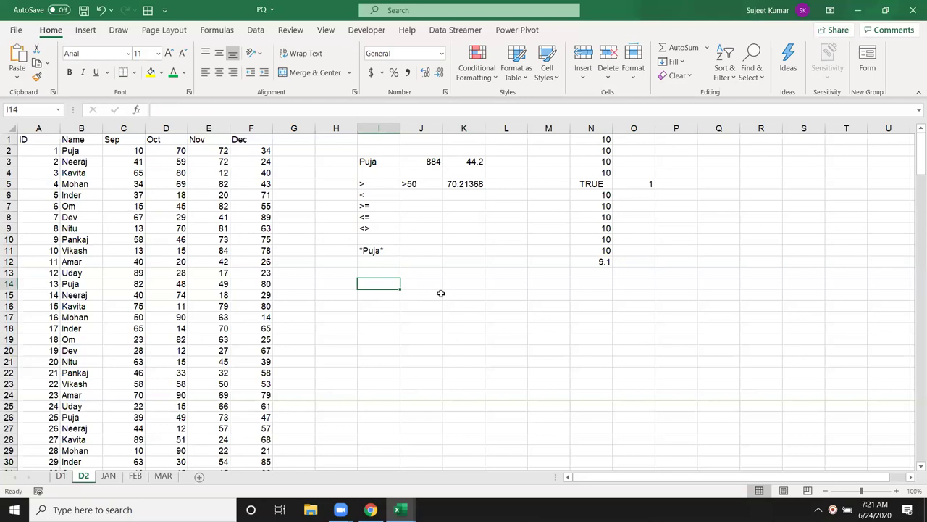
type("Puja")
key("Tab")
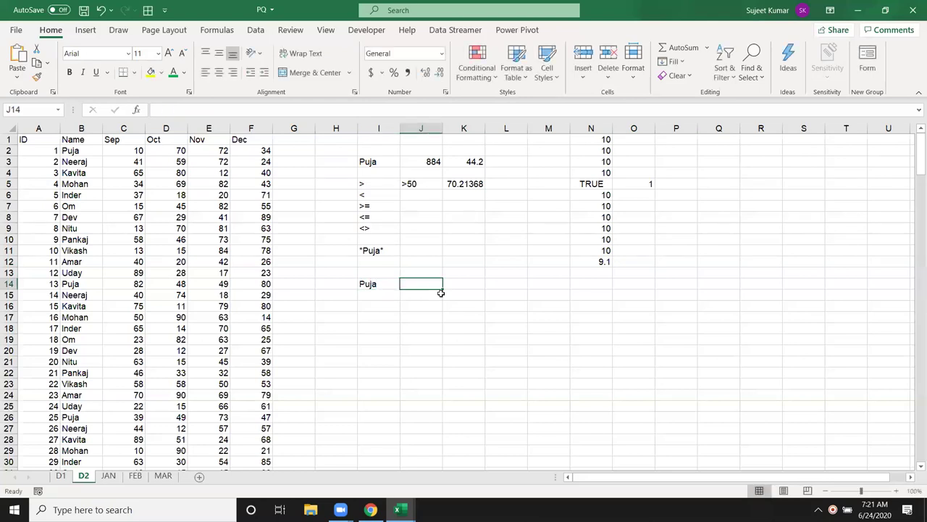
type(">50")
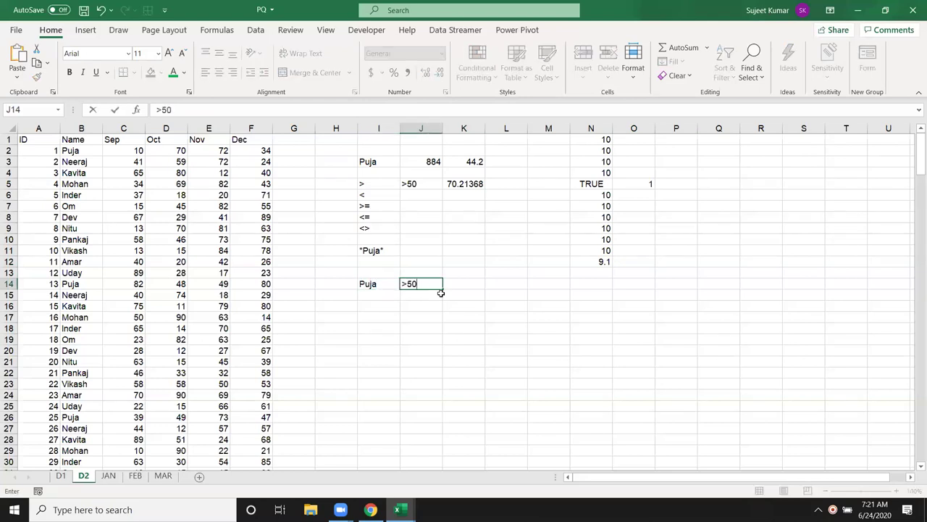
key("Tab")
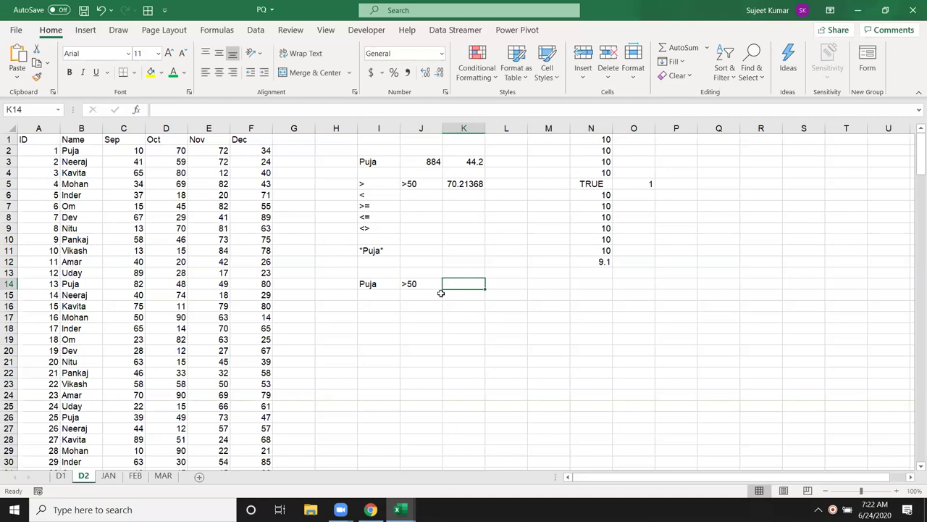
Step: Start an AVERAGEIFS formula in K14, discarding an accidental SUMIFS first
type("=su")
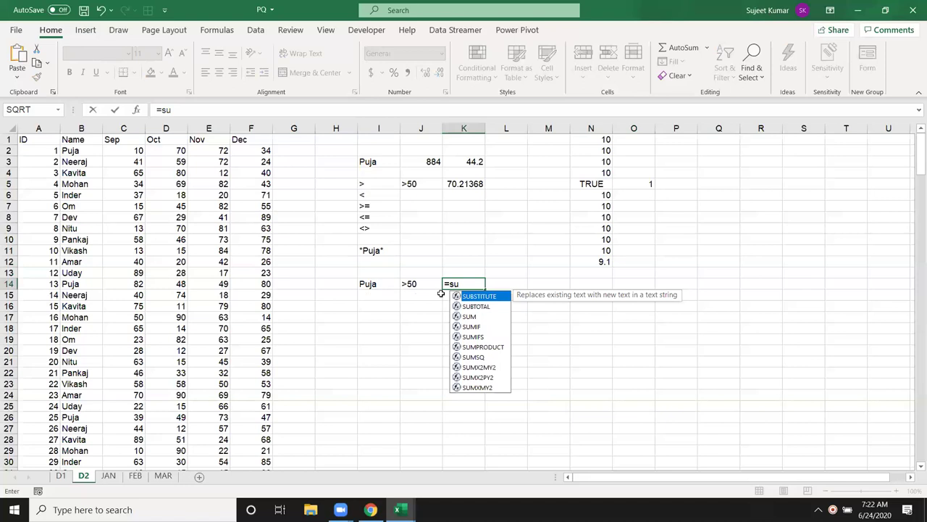
key("Down")
key("Down")
key("Down")
key("Down")
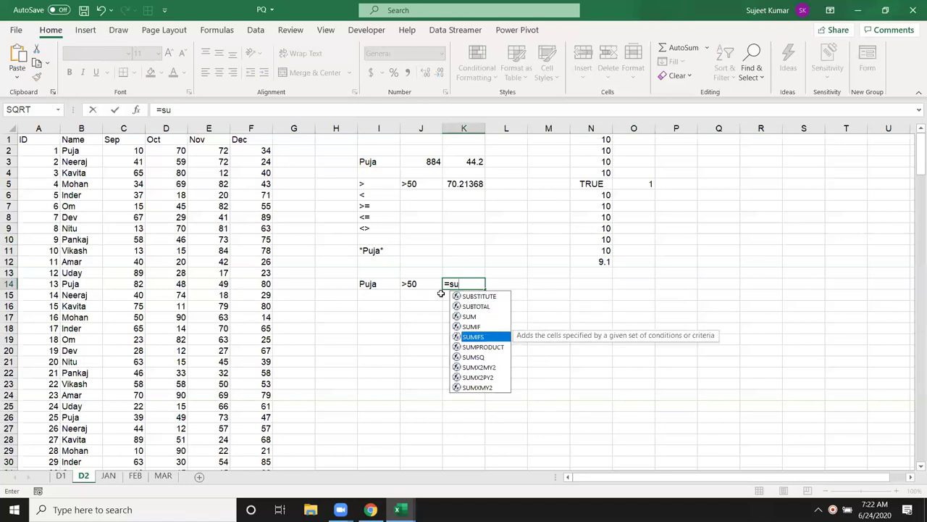
key("Tab")
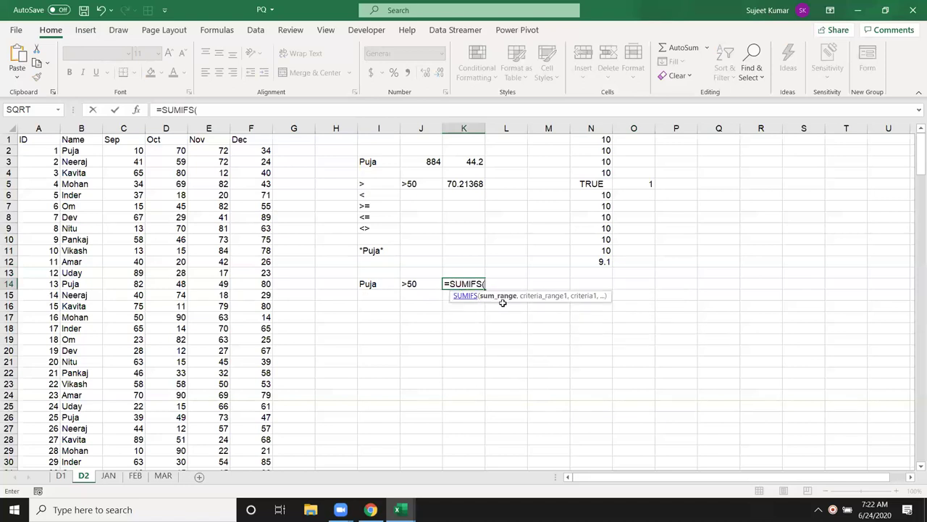
key("Escape")
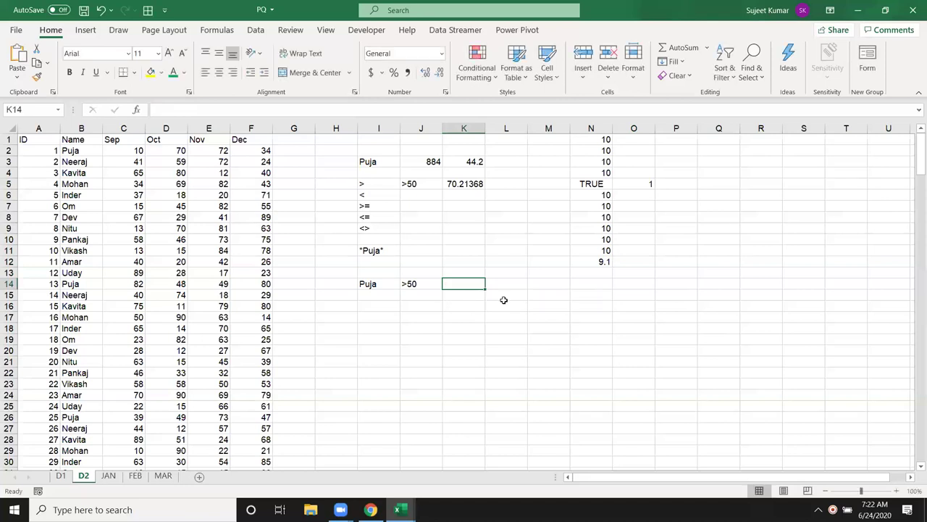
type("=av")
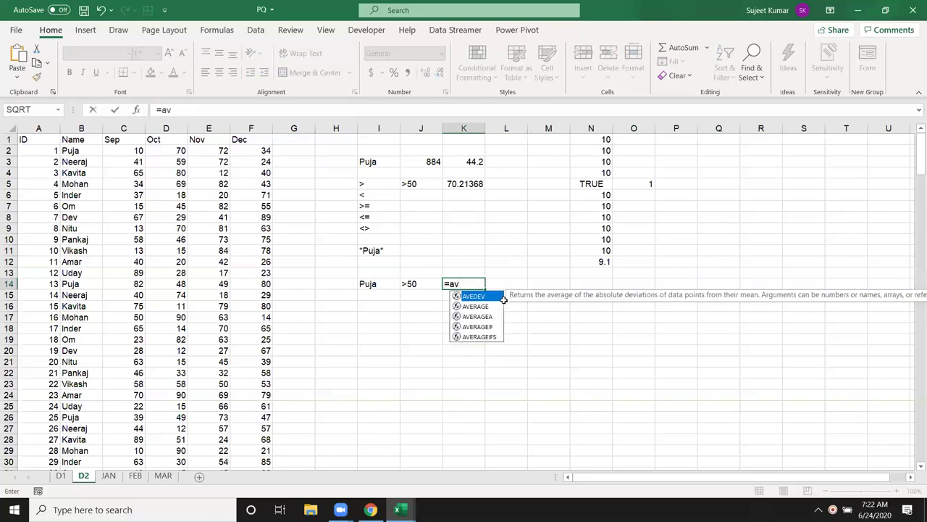
key("Down")
key("Down")
key("Down")
key("Down")
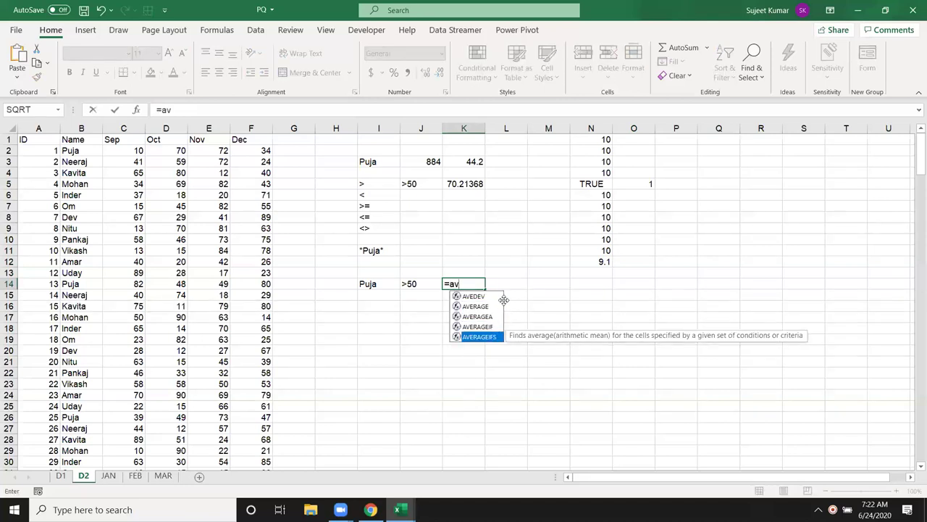
key("Tab")
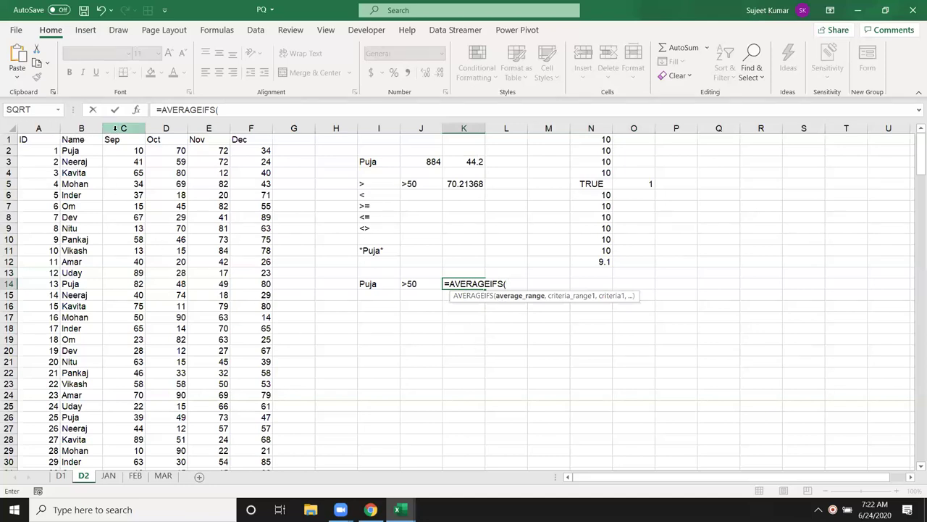
Step: Complete =AVERAGEIFS(C:C,B:B,I14,C:C,J14) in K14, returning 63.375
left_click(115, 128)
type(",")
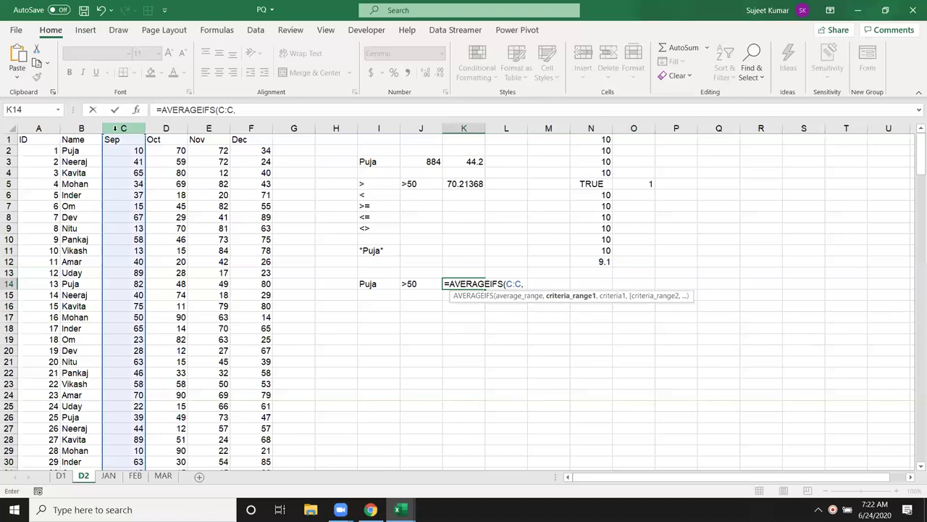
left_click(80, 129)
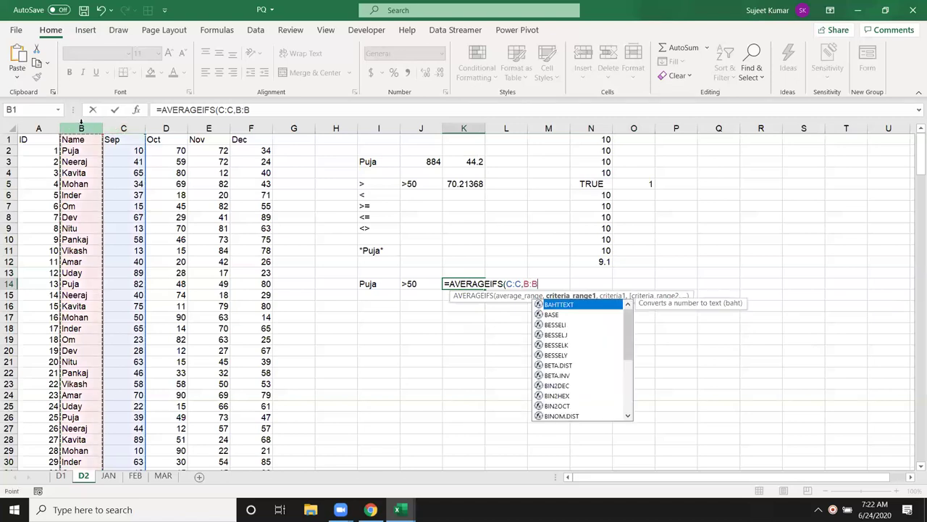
type(",")
left_click(420, 283)
type(",")
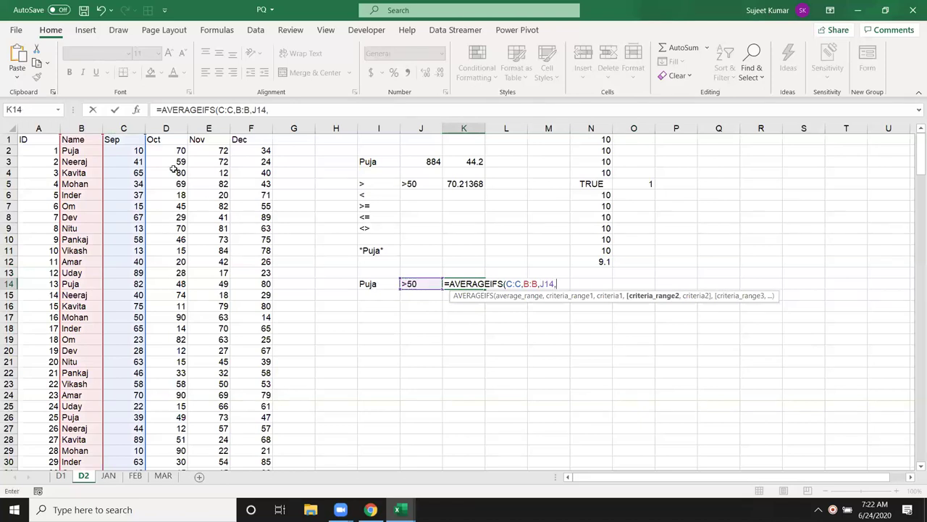
left_click_drag(395, 292, 352, 292)
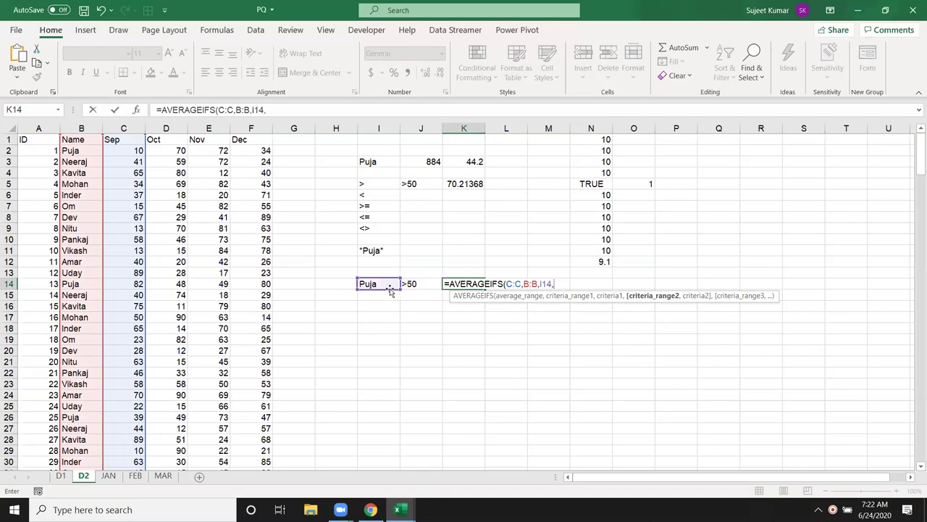
left_click(127, 128)
type(",")
left_click(410, 284)
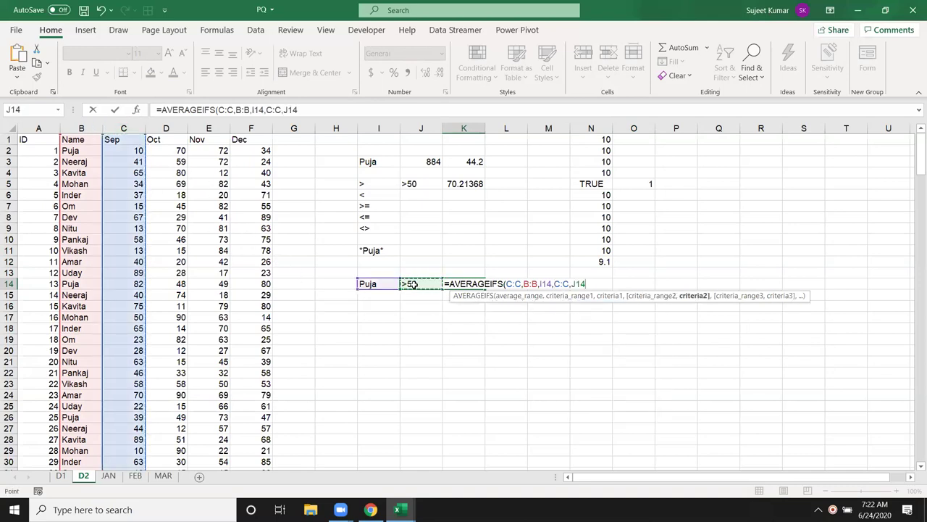
type(")")
key("Return")
Step: Review the Puja and >50 criteria against K14's AVERAGEIFS result
key("Up")
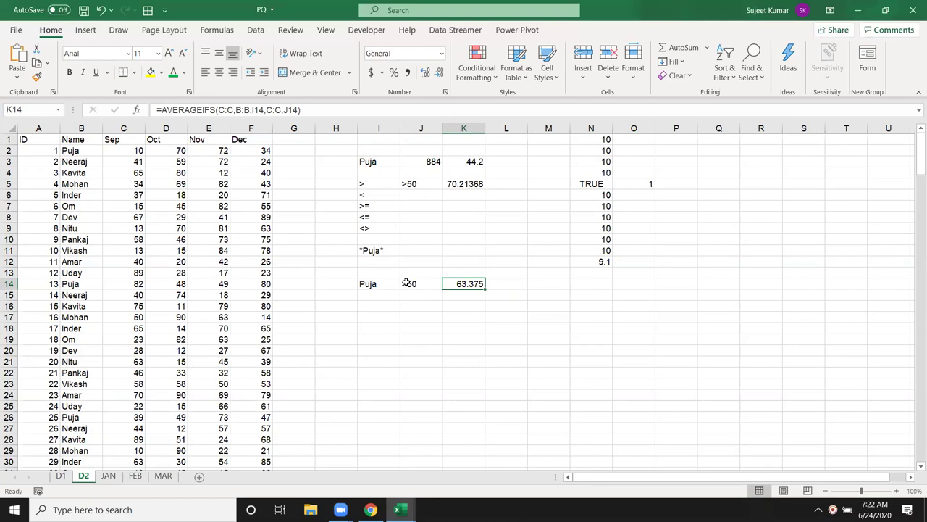
left_click(407, 283)
left_click(475, 283)
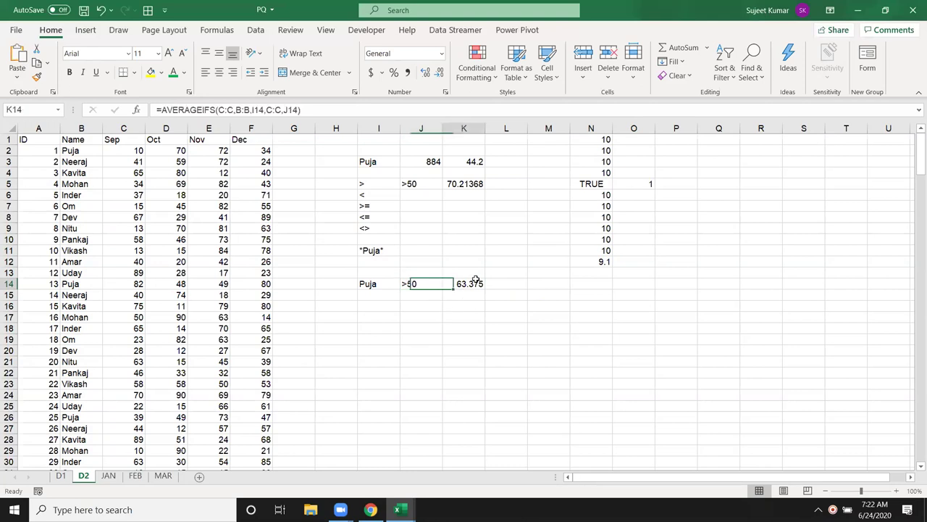
left_click(497, 285)
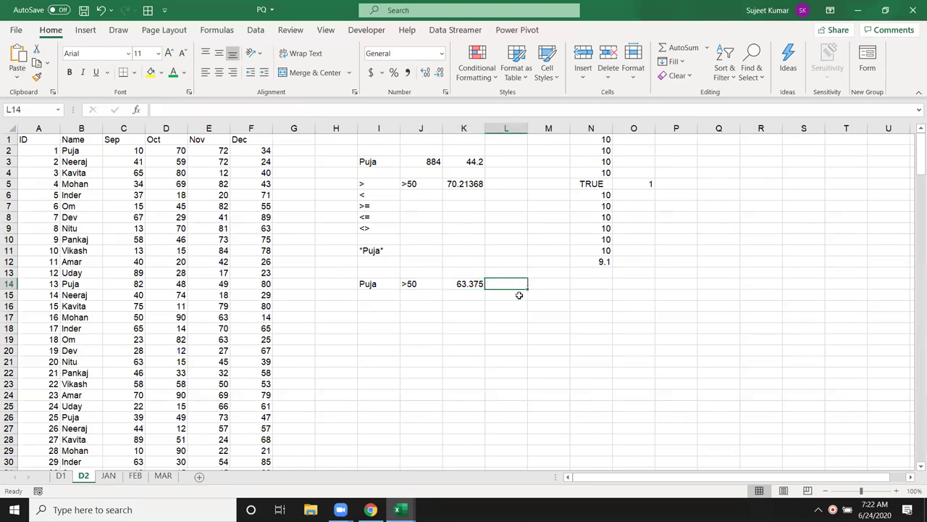
left_click(472, 286)
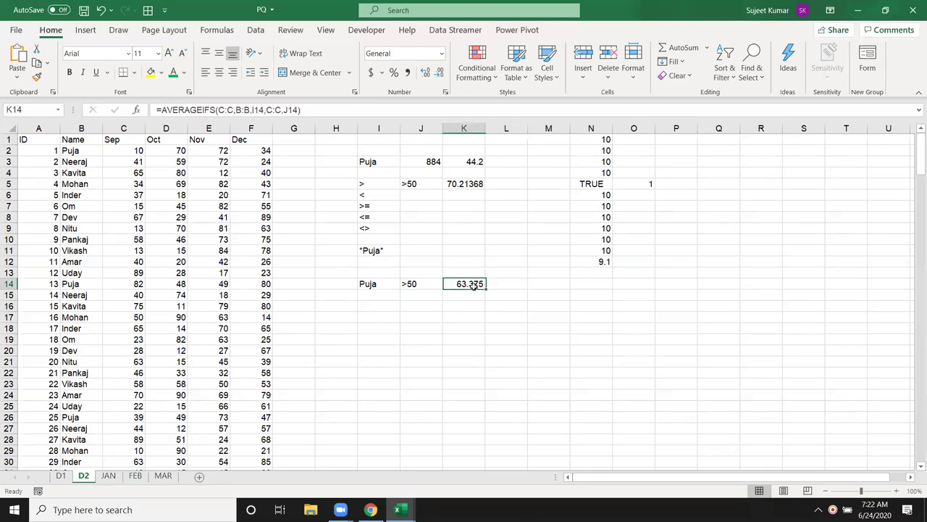
left_click(406, 284)
left_click(378, 286)
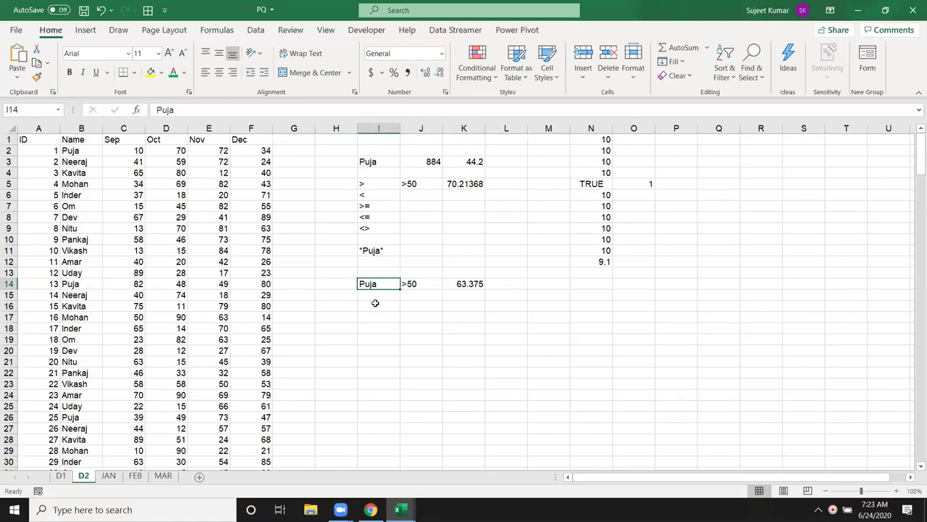
left_click(432, 286)
left_click(488, 287)
left_click(474, 285)
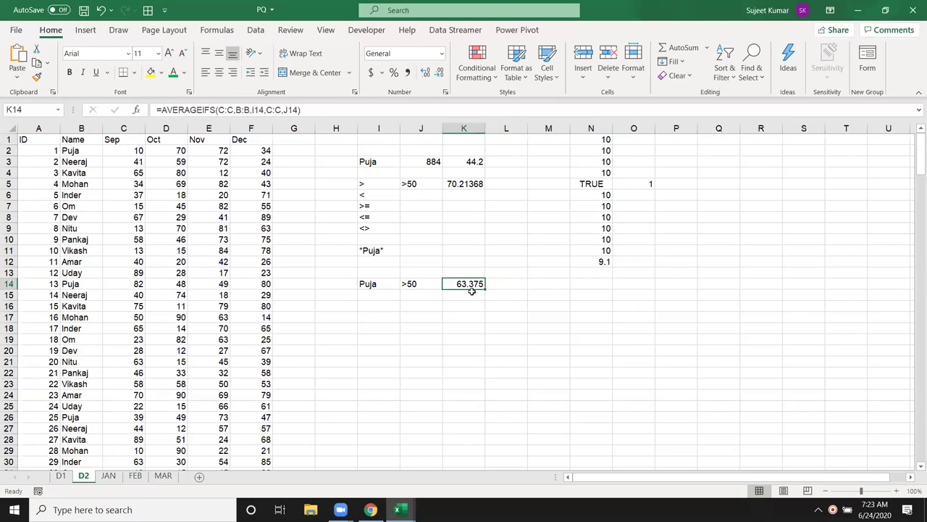
left_click(388, 335)
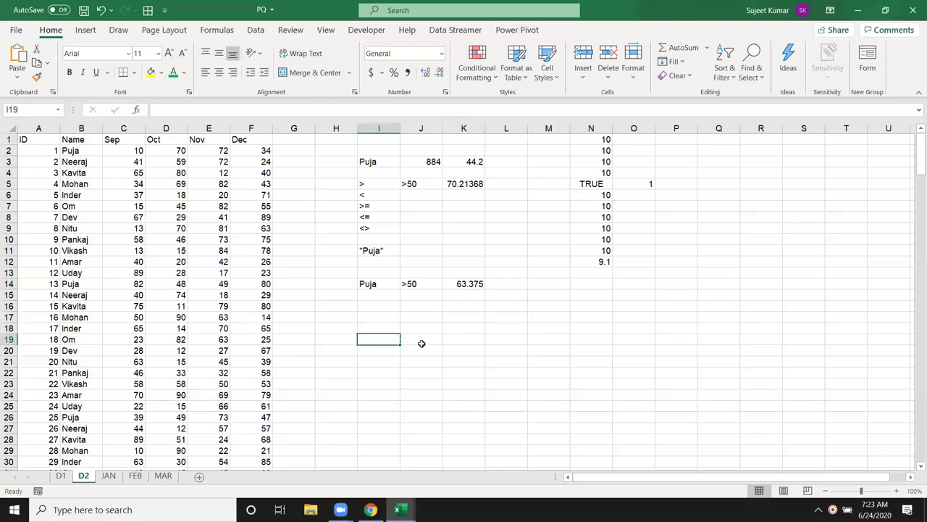
Step: Count the numbers in F1:F8 with COUNT in I19, giving 7
type("=cou")
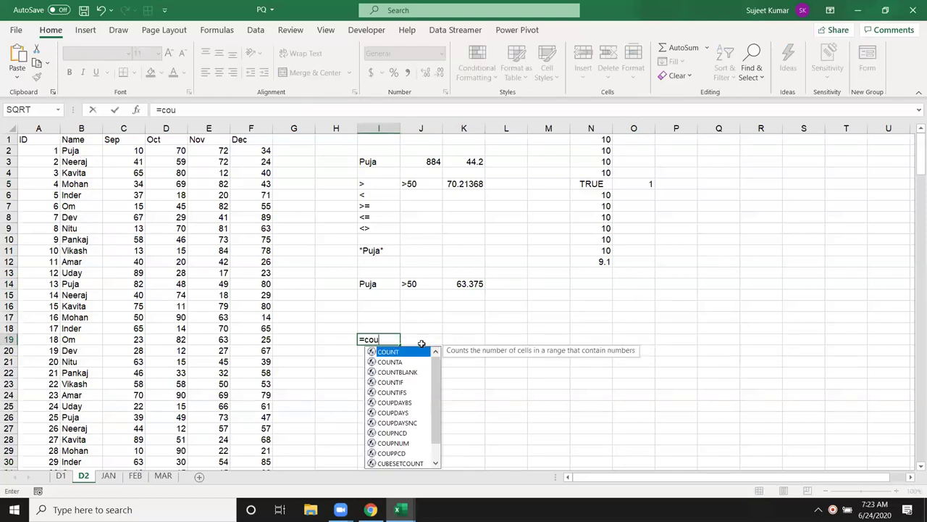
key("Tab")
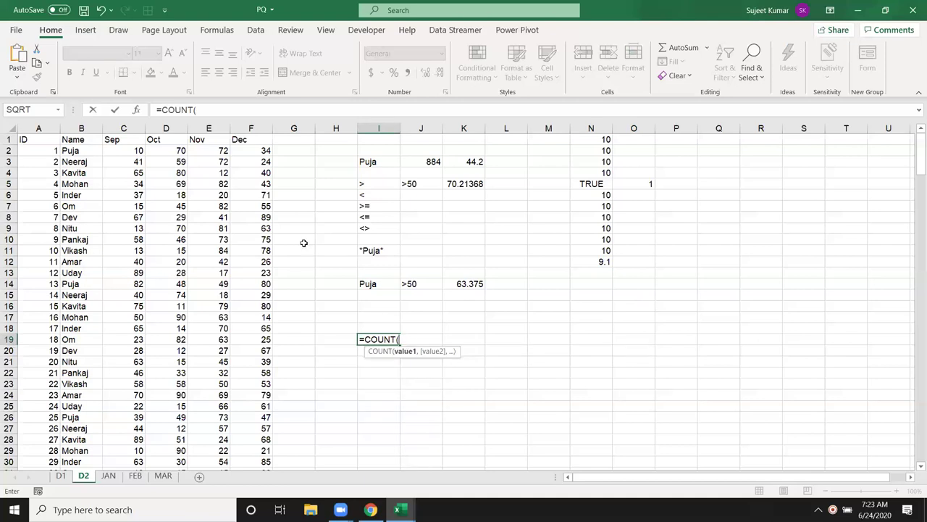
left_click_drag(239, 140, 228, 187)
key("Return")
Step: Enter =COUNTA(F1:F9) in J19 to count non-empty cells
left_click(416, 341)
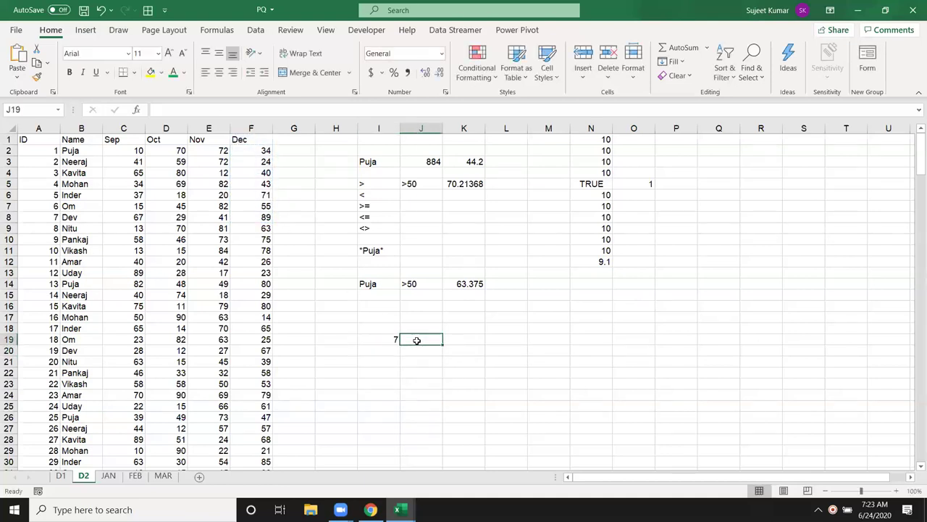
type("=cou")
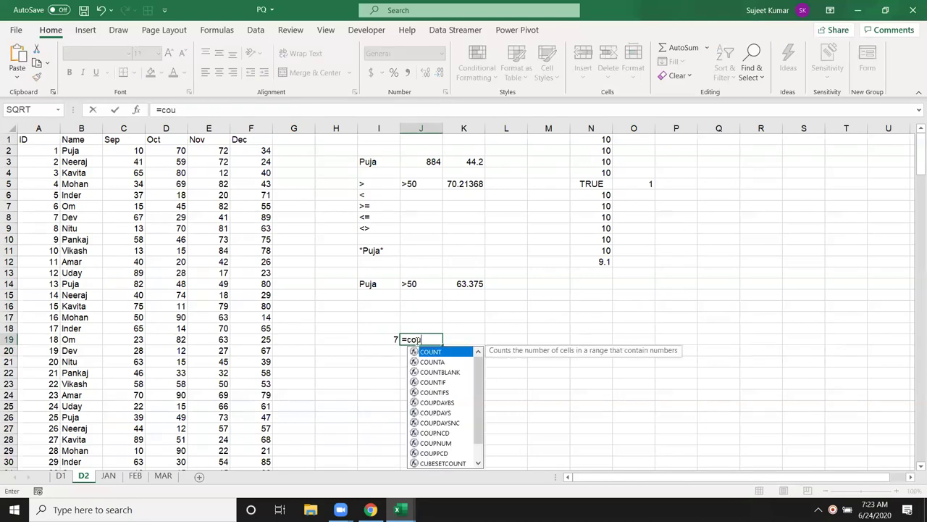
key("Down")
key("Tab")
left_click(246, 140)
left_click_drag(246, 140, 249, 225)
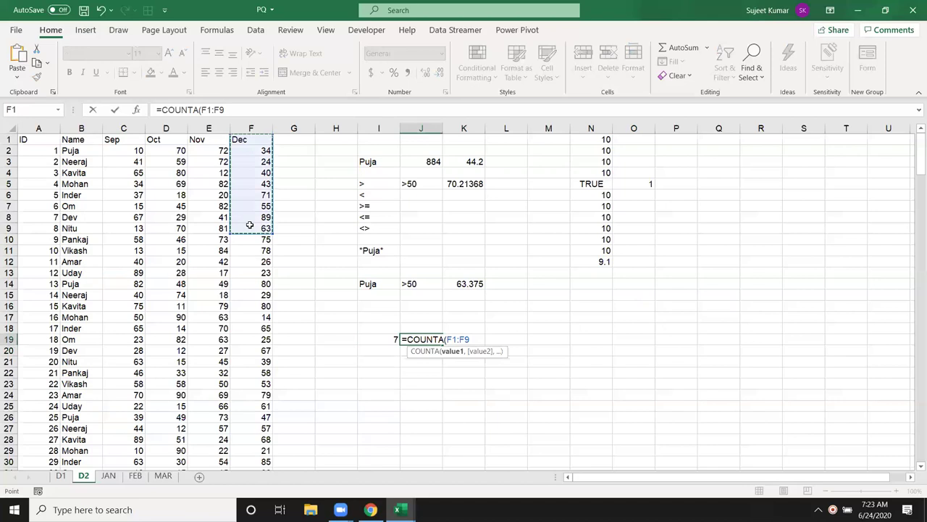
key("Return")
key("Up")
Step: Enter =COUNTBLANK(F1:G3) in K19, returning 3 blank cells
key("Right")
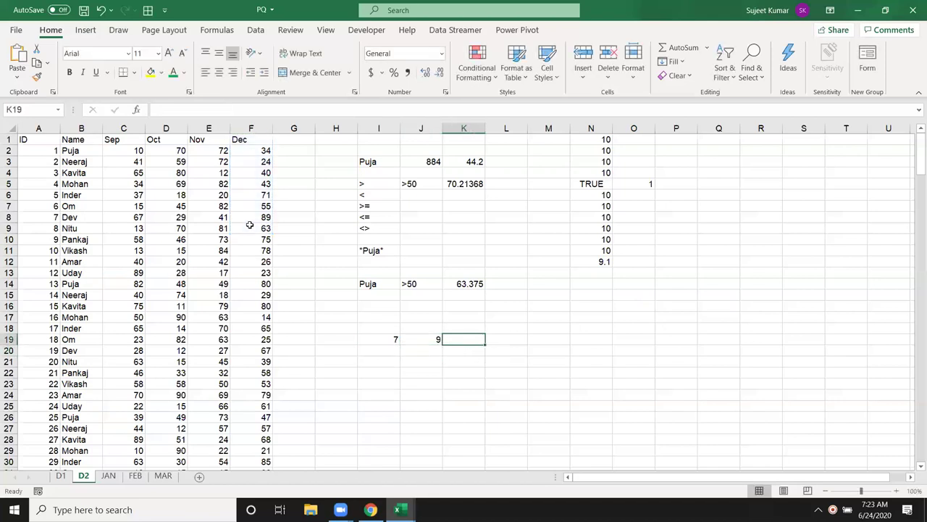
type("=cou")
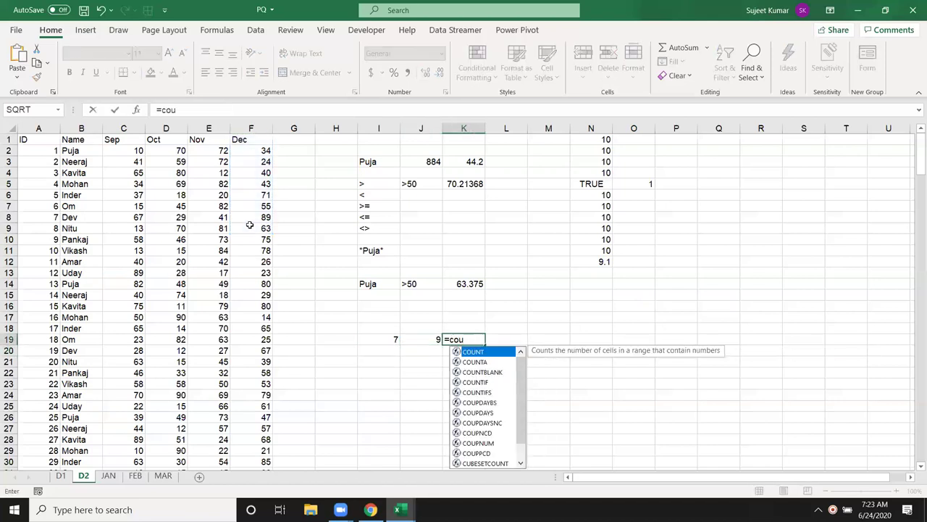
key("Down")
key("Down")
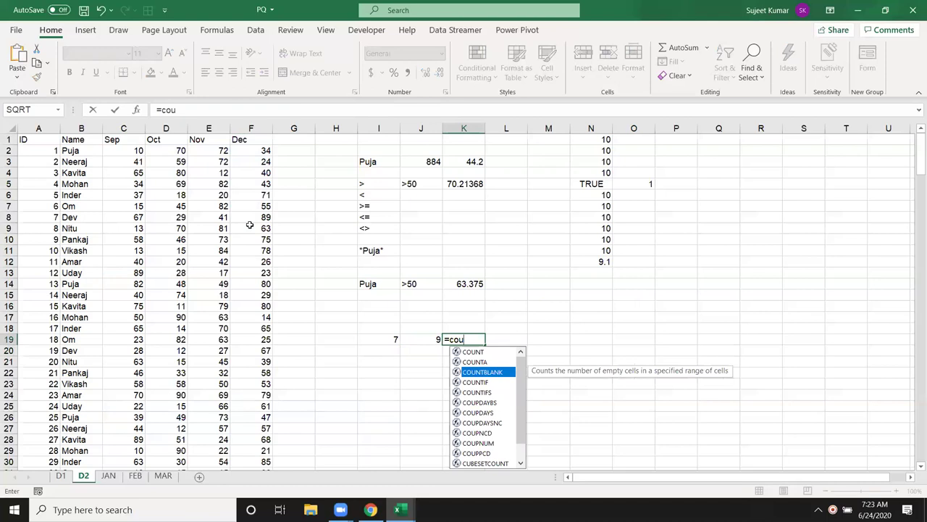
key("Tab")
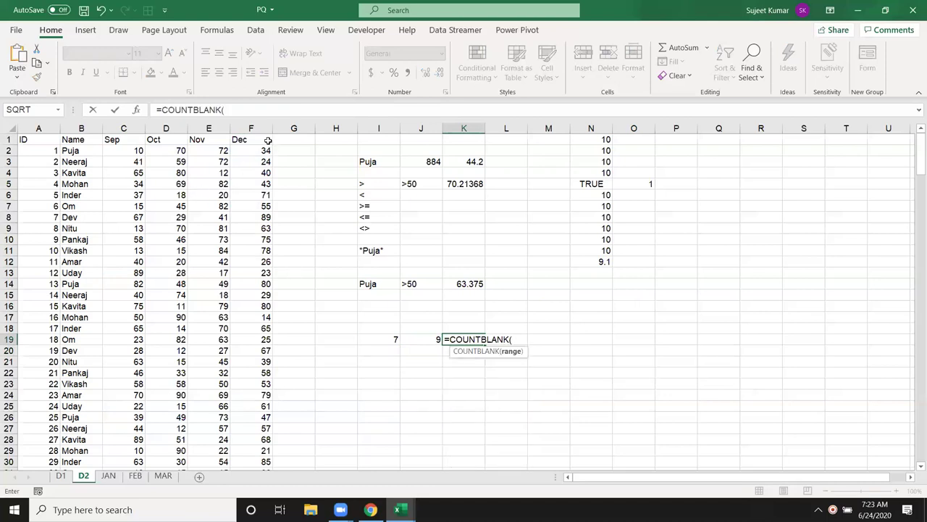
left_click_drag(268, 140, 284, 159)
key("Return")
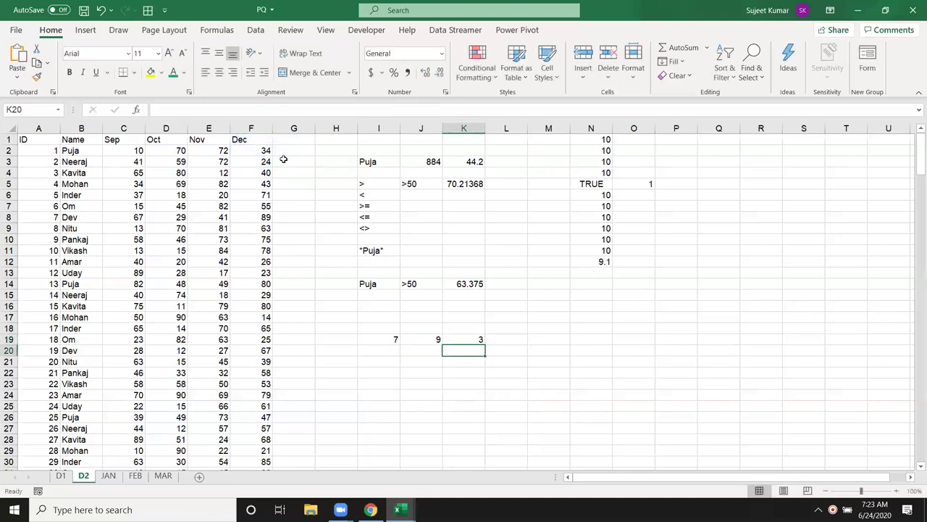
left_click(470, 339)
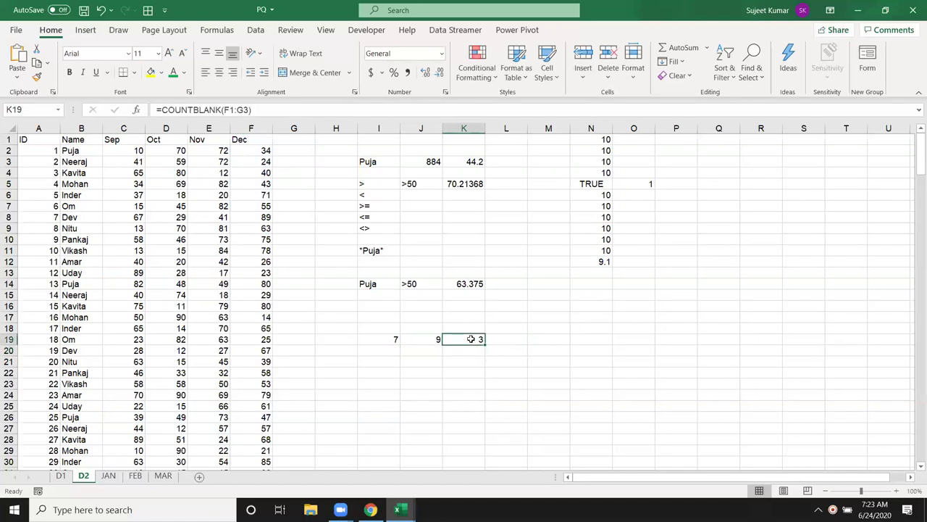
left_click(379, 162)
left_click(504, 162)
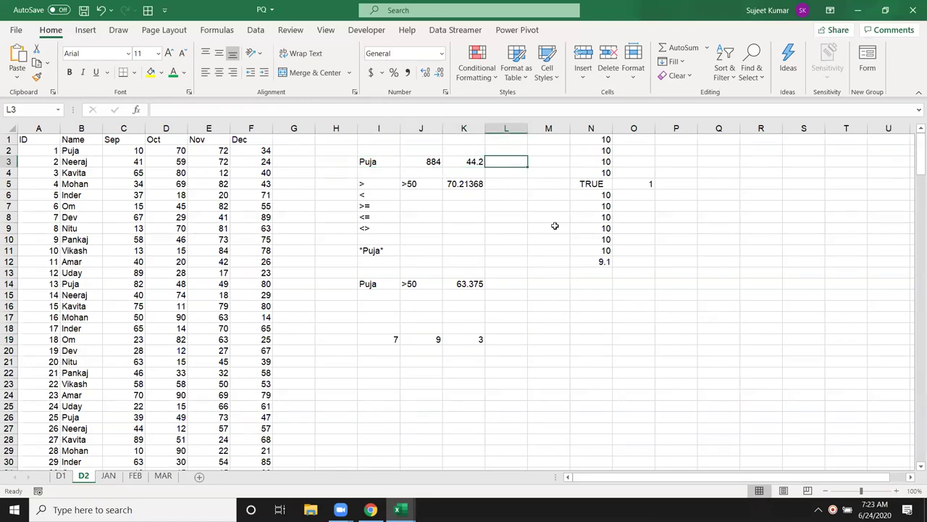
Step: Enter =COUNTIF(B:B,I3) in L3 to count matches of the name in I3
type("=")
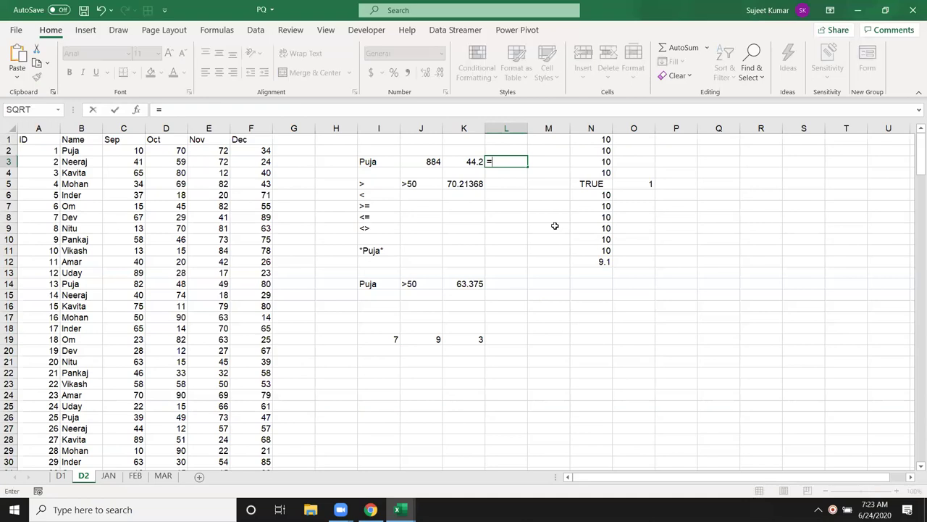
type("cou")
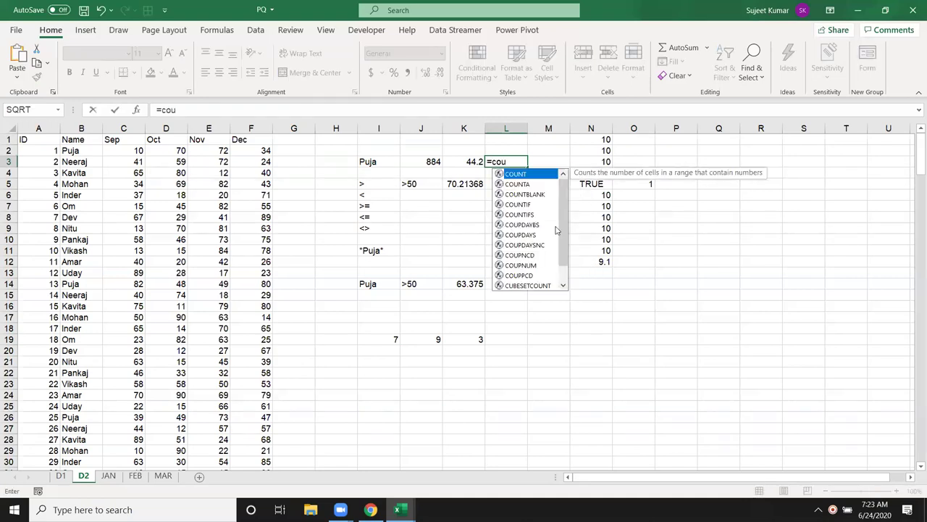
key("Down")
key("Down")
key("Down")
key("Tab")
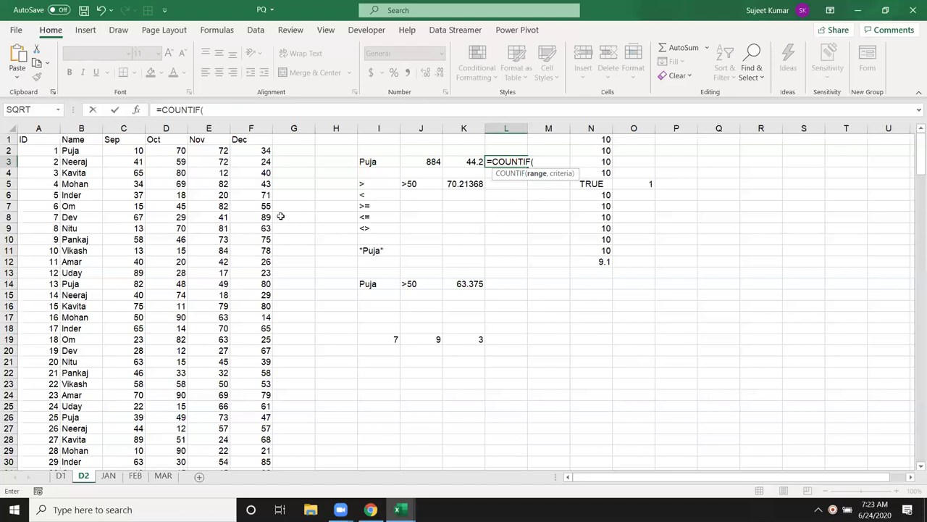
left_click(73, 129)
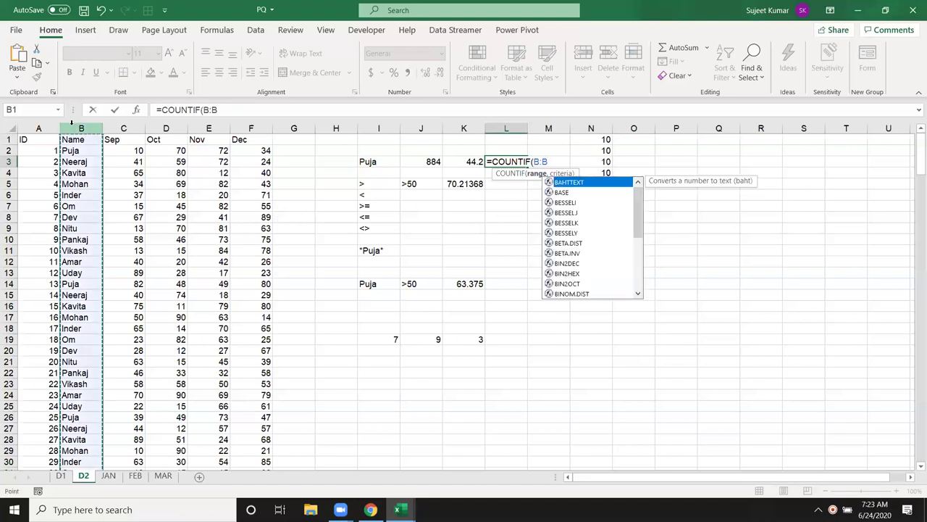
type(",")
left_click(408, 162)
left_click(379, 161)
key("Return")
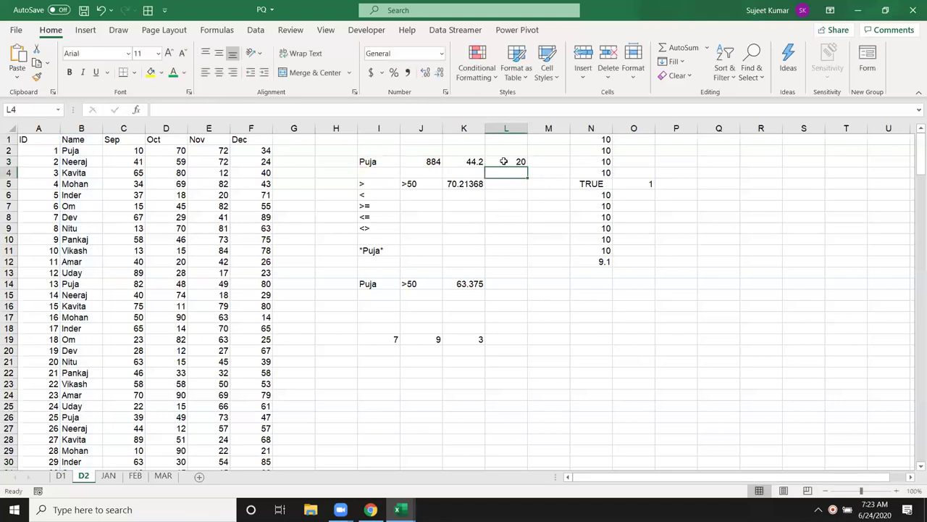
left_click(501, 164)
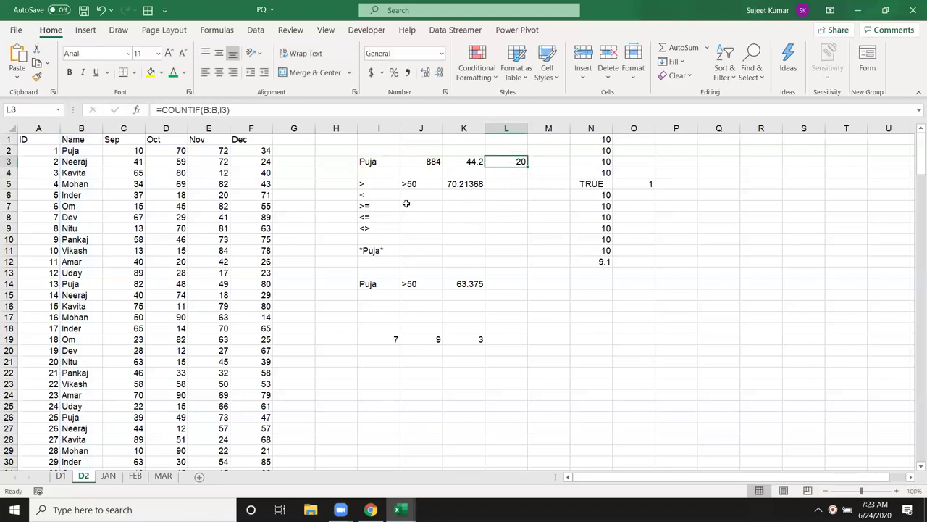
Step: Enter =COUNTIF(C:C,J5) in L5, counting Sep scores above 50 (117)
left_click_drag(366, 183, 433, 248)
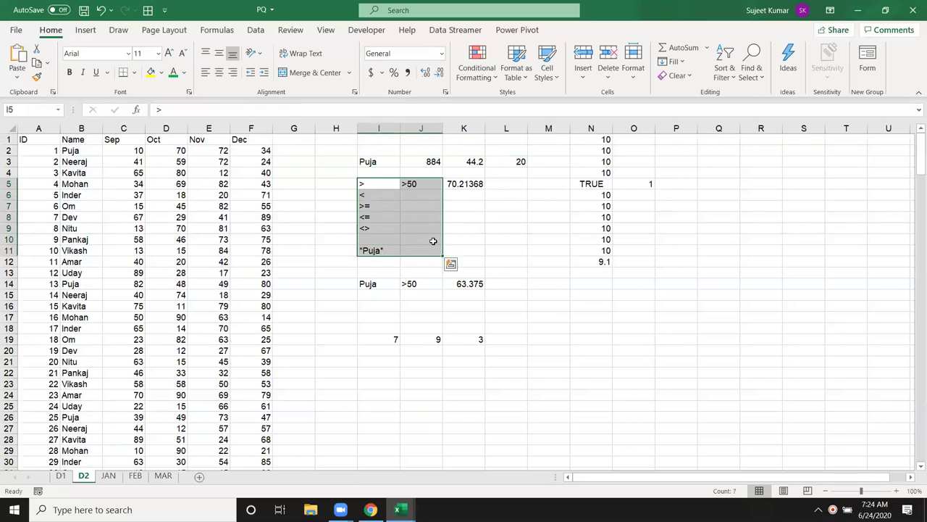
left_click(498, 184)
type("=co")
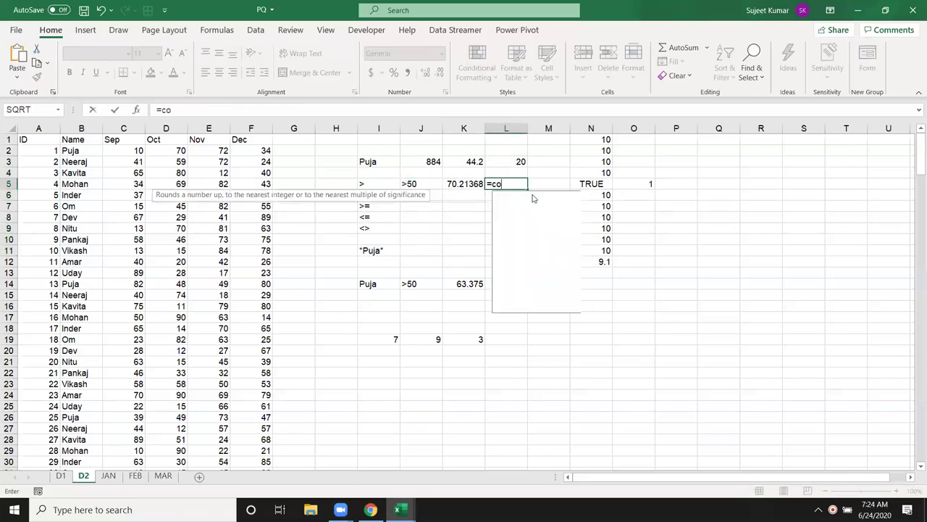
type("u")
key("Down")
key("Down")
key("Down")
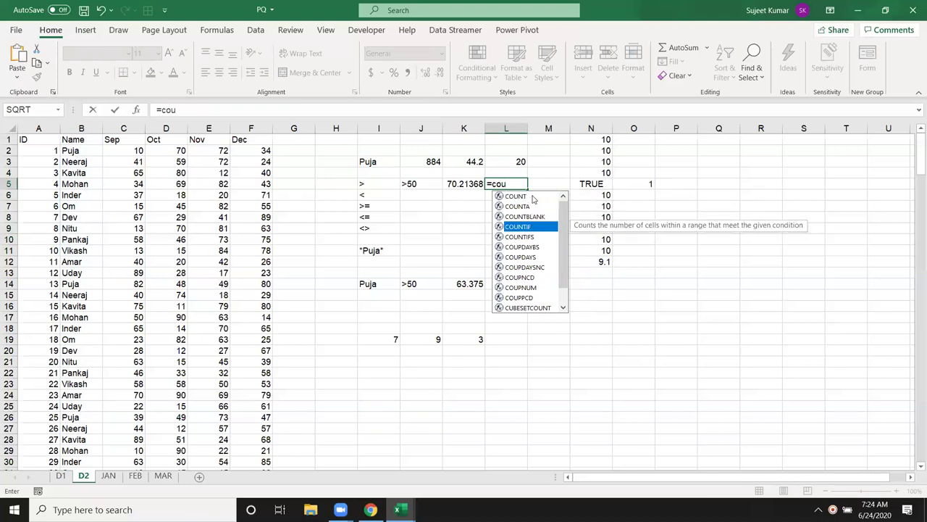
key("Tab")
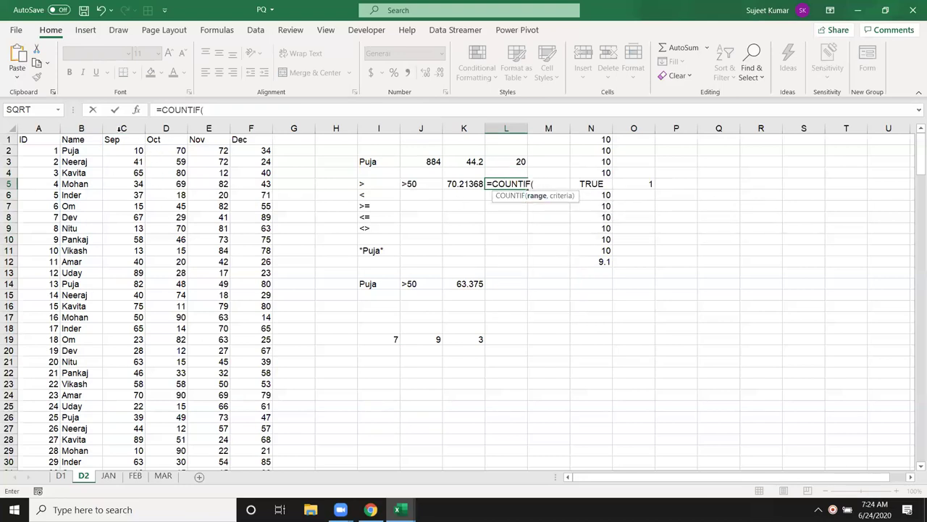
left_click(120, 128)
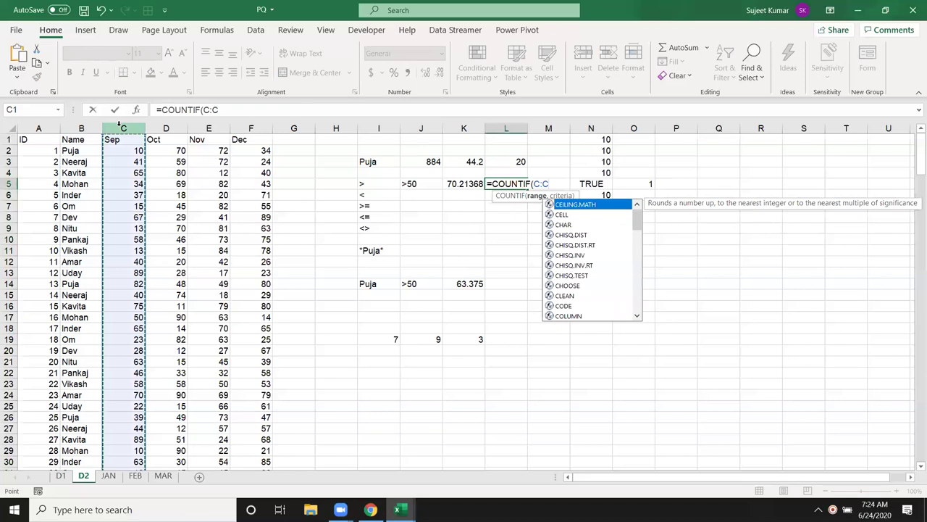
type(",")
left_click(411, 184)
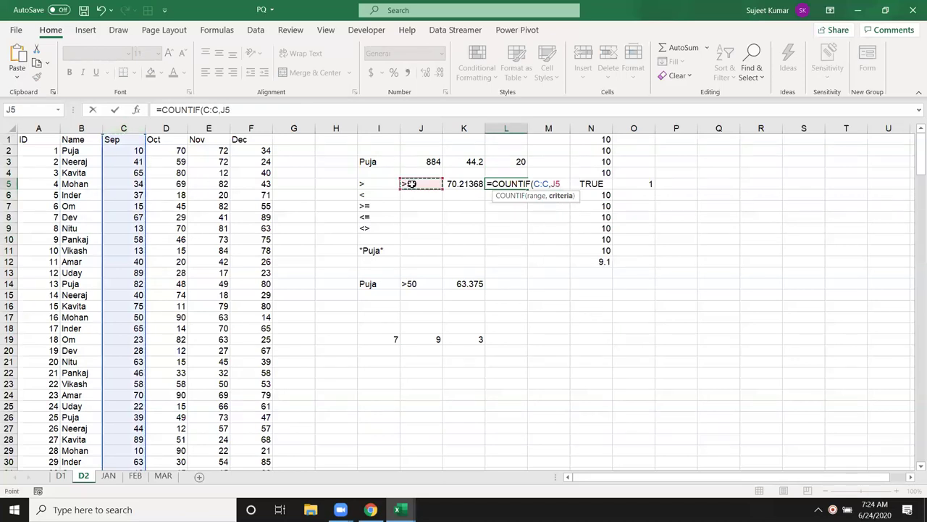
type(")")
key("Return")
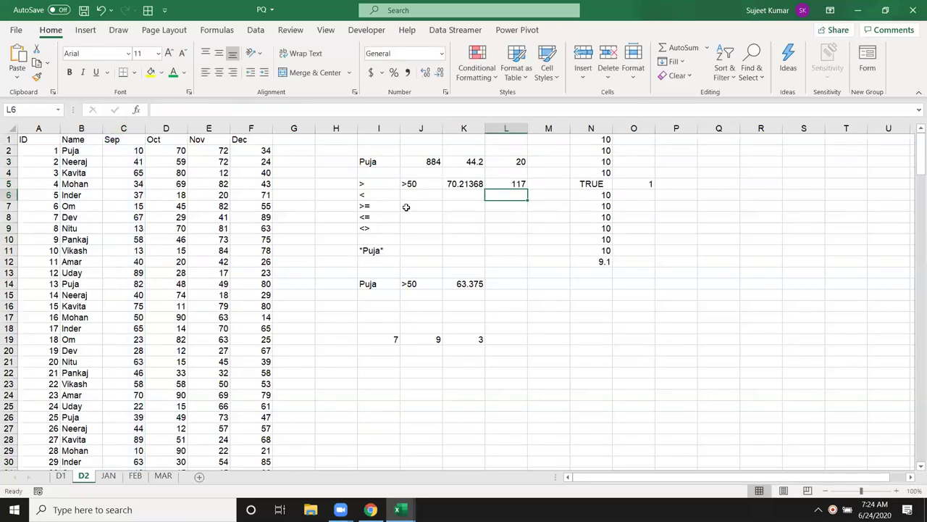
Step: Enter =COUNTIFS(B:B,I14,C:C,J14) in L14, returning 8
left_click(373, 286)
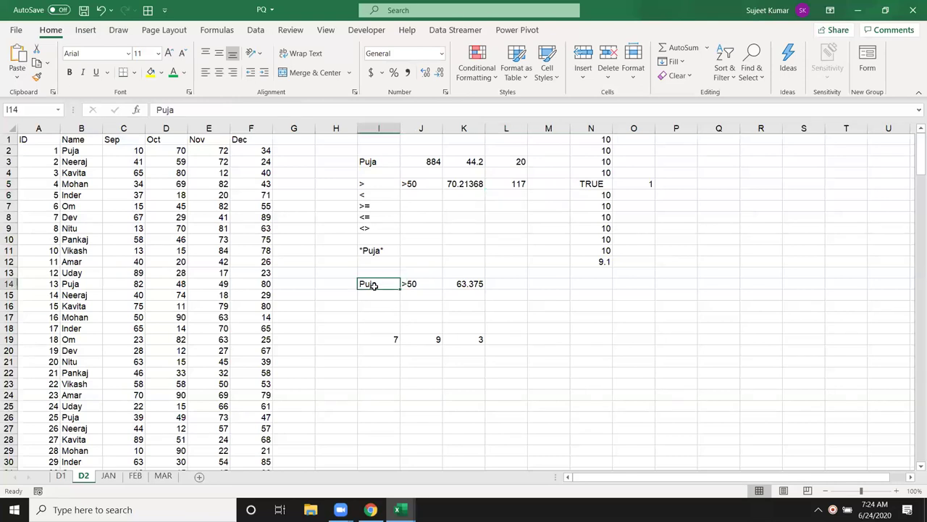
left_click_drag(373, 285, 408, 284)
left_click(510, 288)
type("=cou")
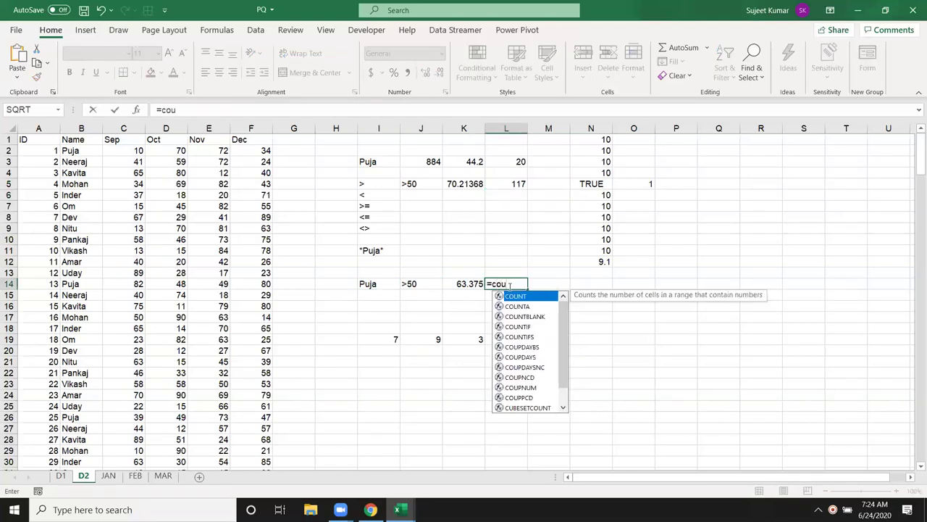
key("Down")
key("Down")
key("Down")
key("Down")
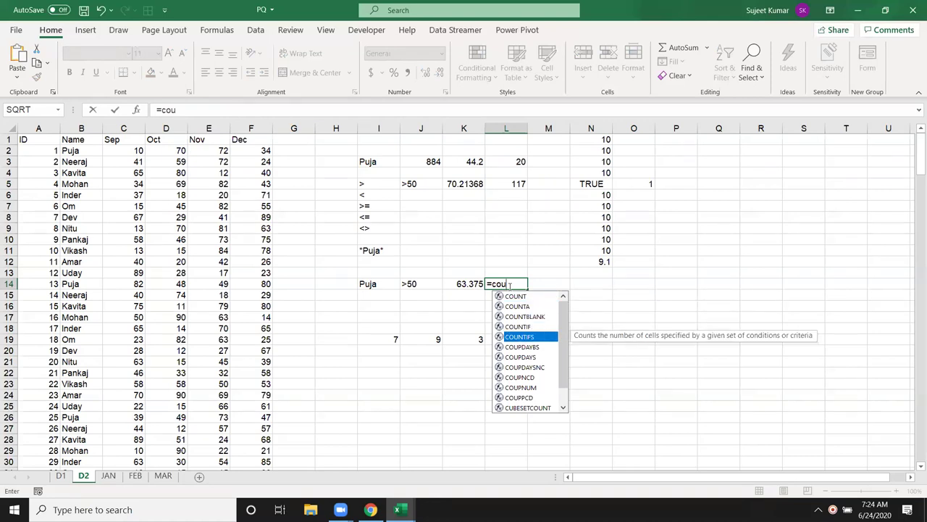
key("Tab")
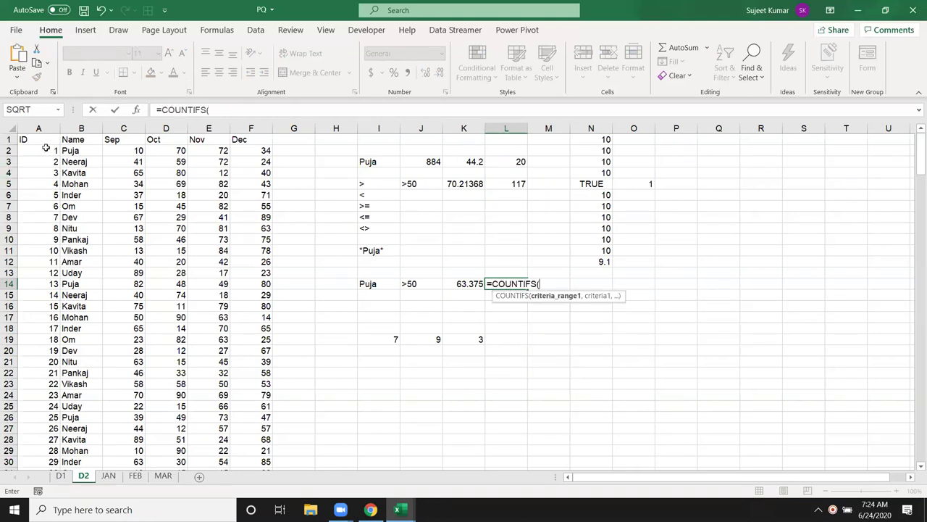
left_click(73, 128)
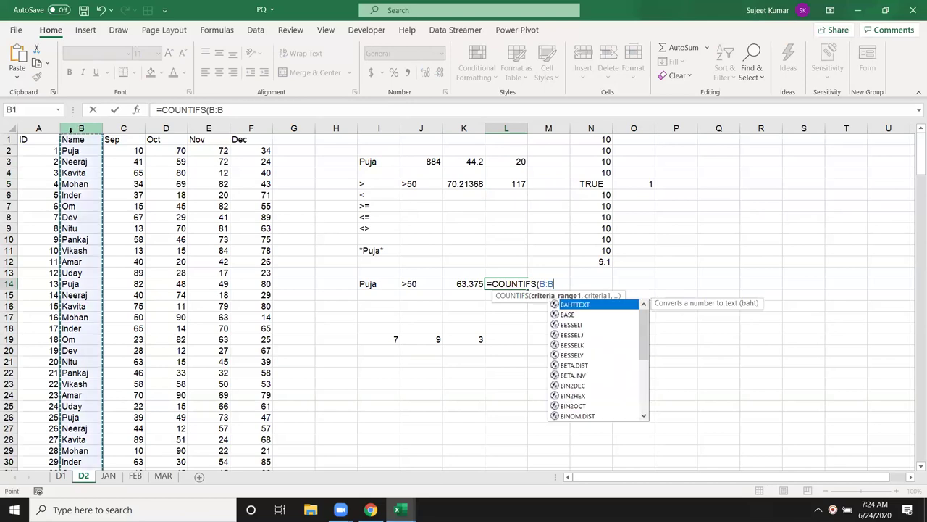
type(",")
left_click(368, 284)
type(",")
left_click(124, 129)
type(",")
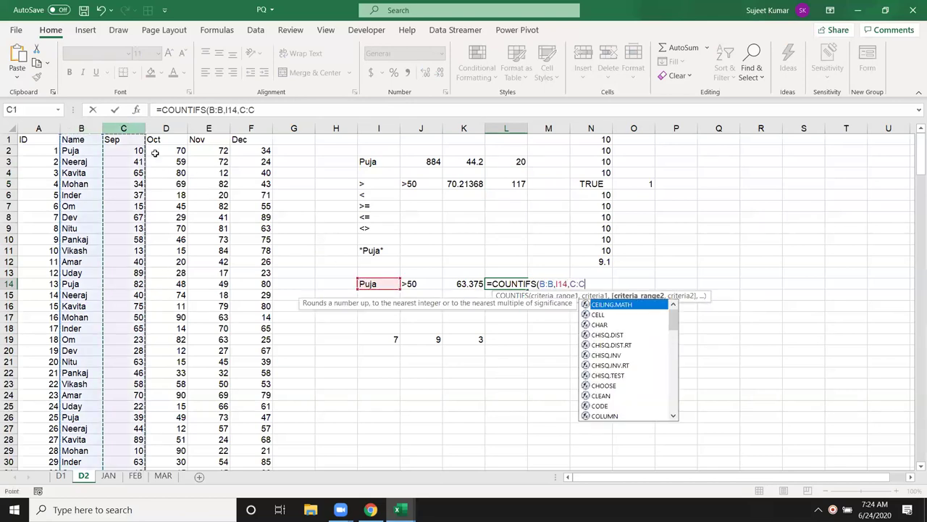
left_click(422, 285)
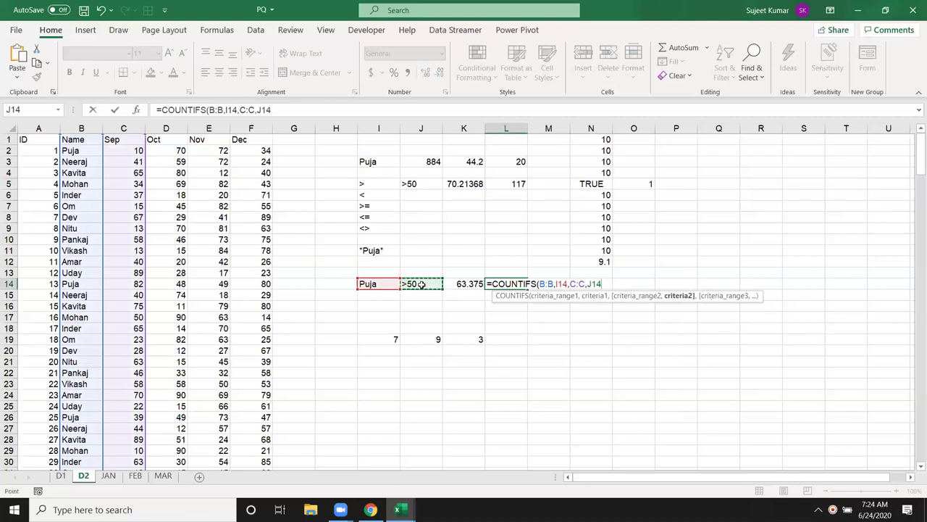
key("Return")
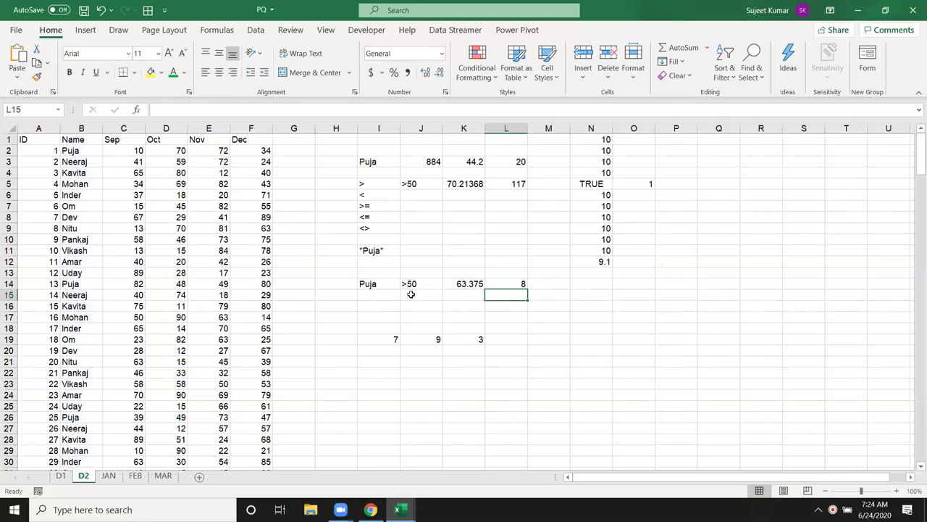
Step: Review K14's AVERAGEIFS formula and the comparison criteria in I5:I12
left_click(453, 284)
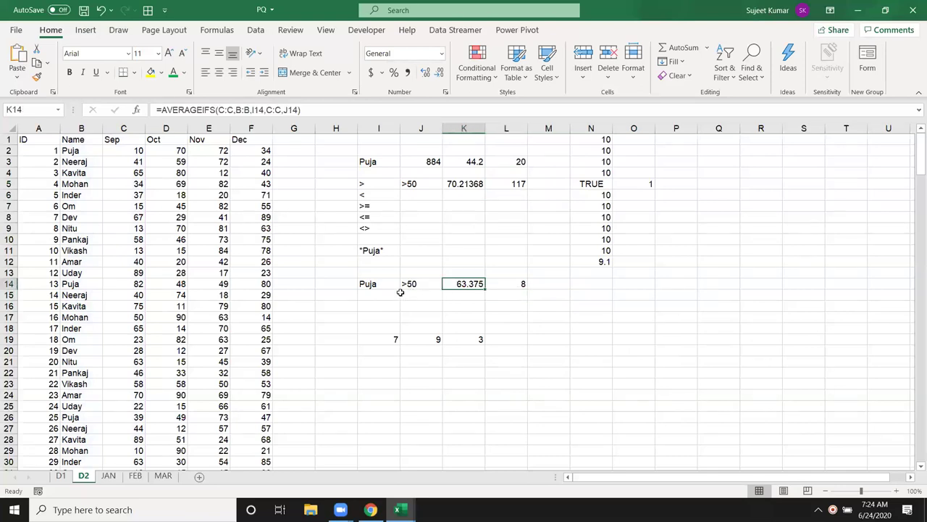
left_click_drag(375, 261, 362, 186)
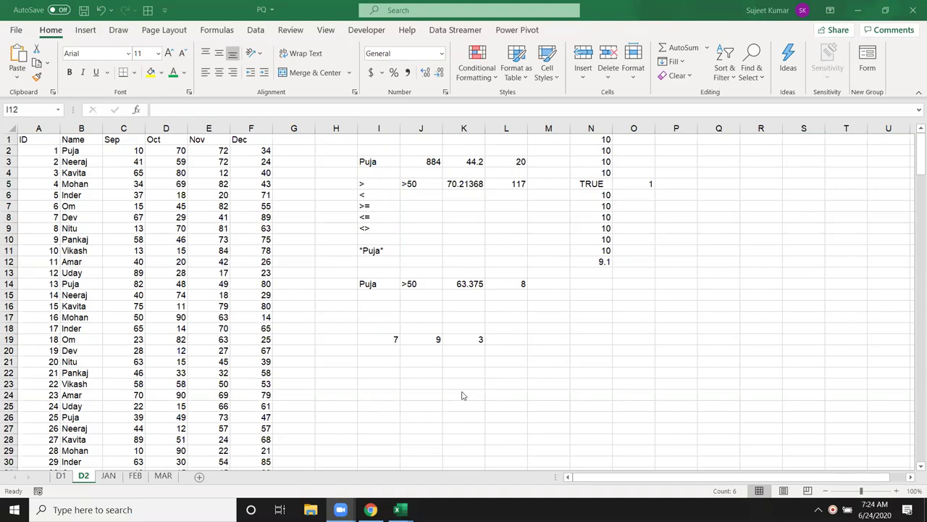
left_click(390, 371)
Step: Enter =MAX(C:C) in I22, returning the highest Sep score 90
type("=max")
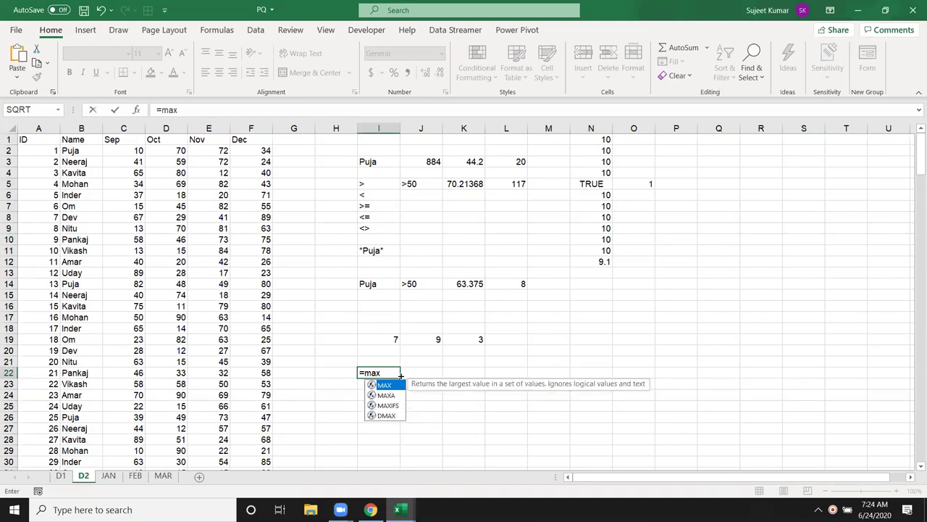
type("(F:F")
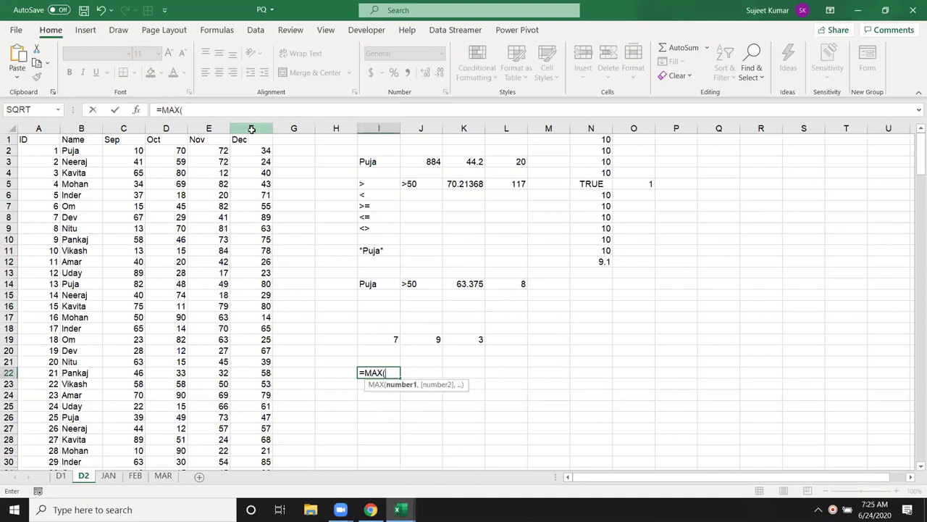
left_click(252, 129)
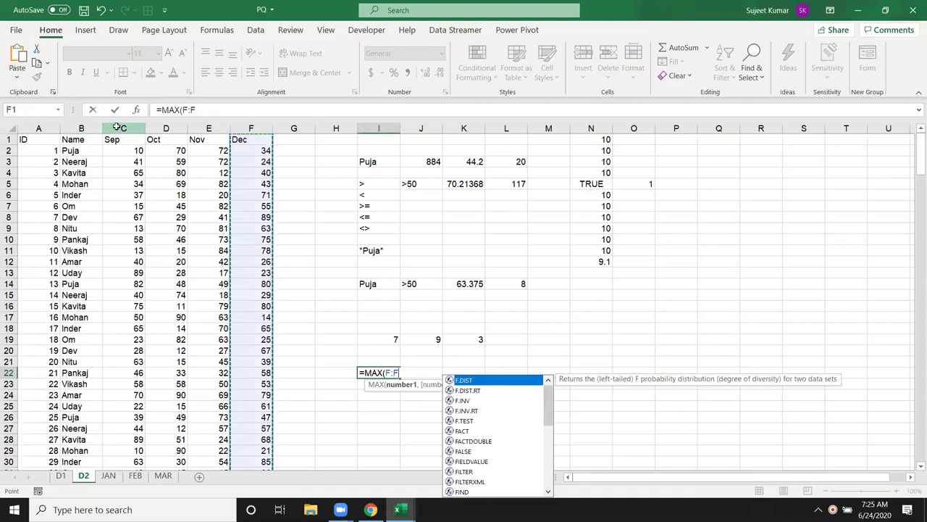
left_click(117, 128)
key("Return")
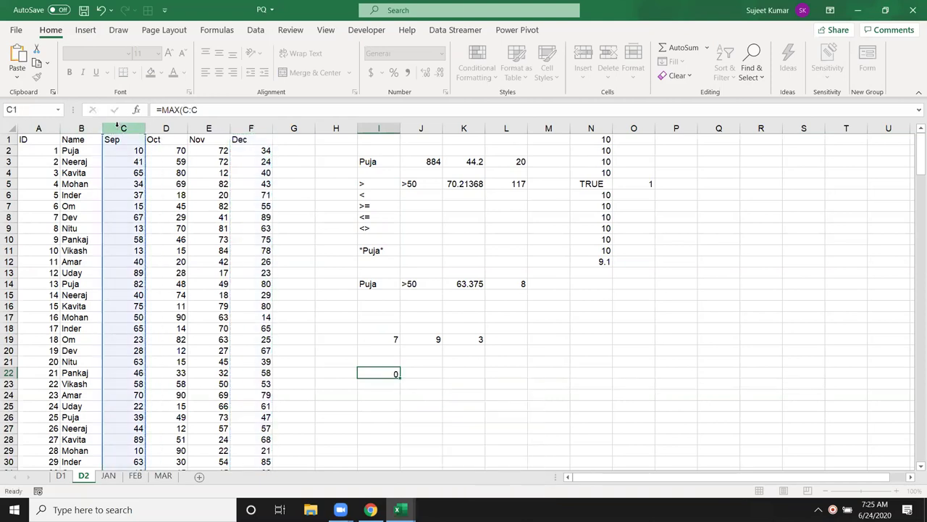
left_click(384, 373)
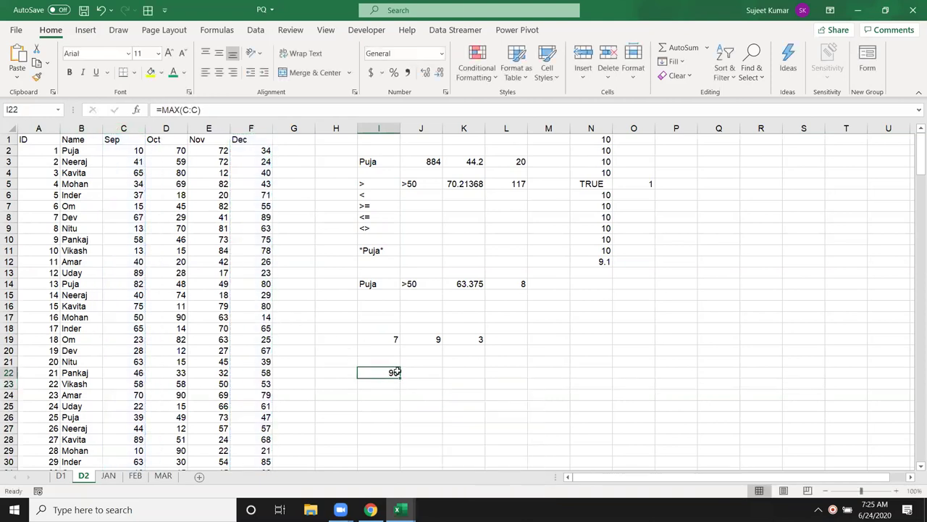
Step: Begin a MAXA formula in J22, then cancel it, leaving J22 empty
left_click(428, 373)
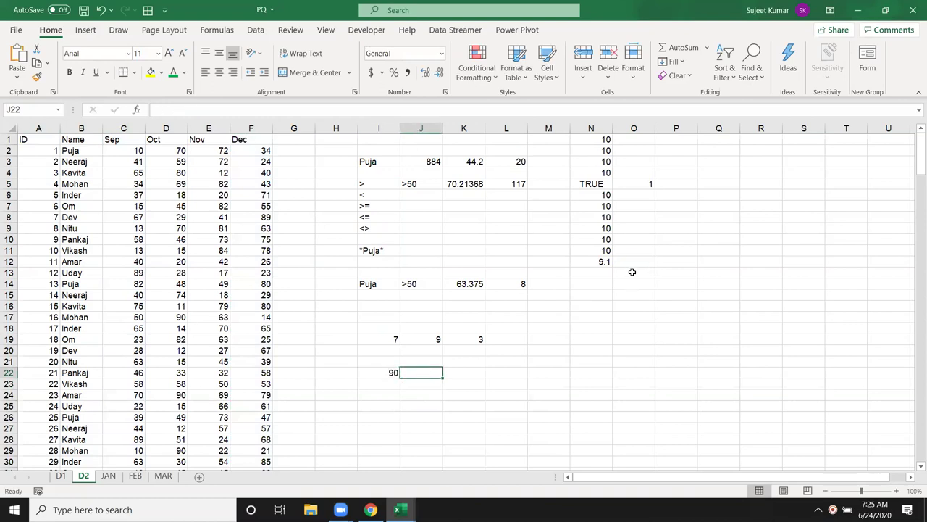
type("=ma")
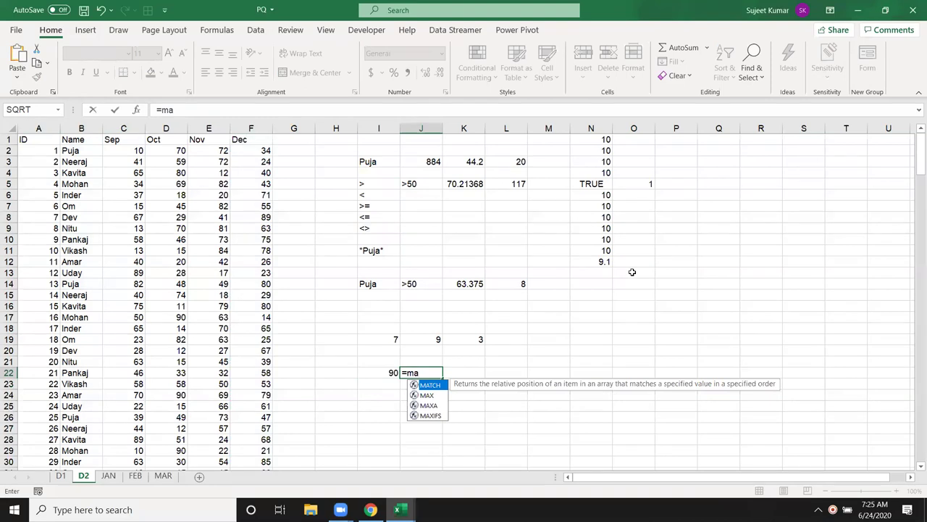
key("Down")
key("Down")
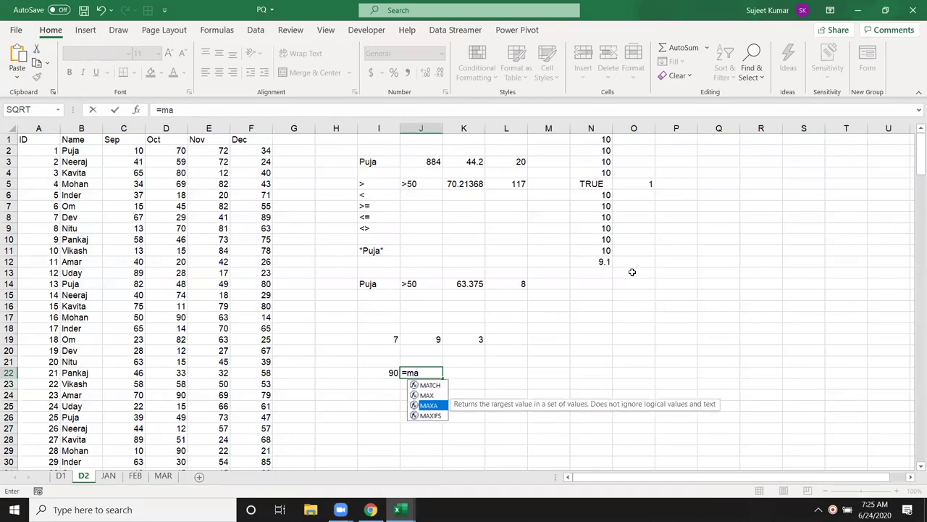
key("Tab")
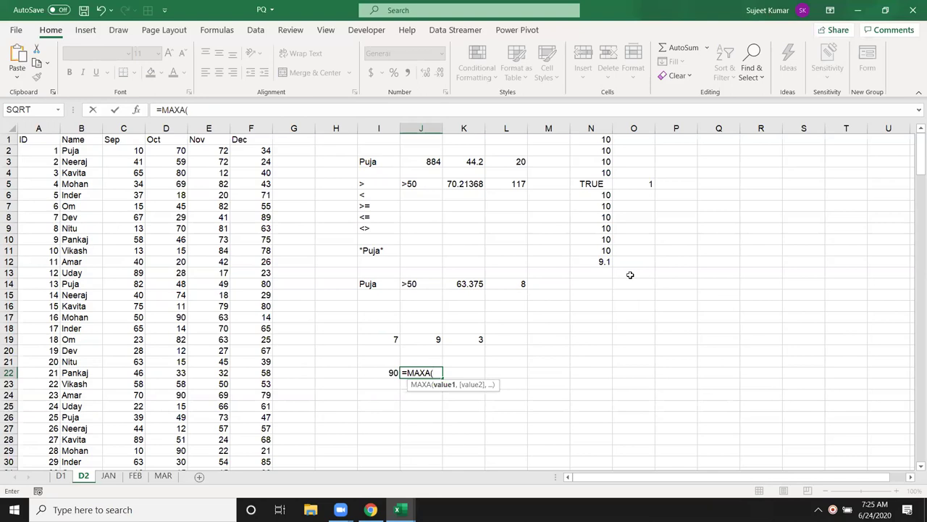
key("Escape")
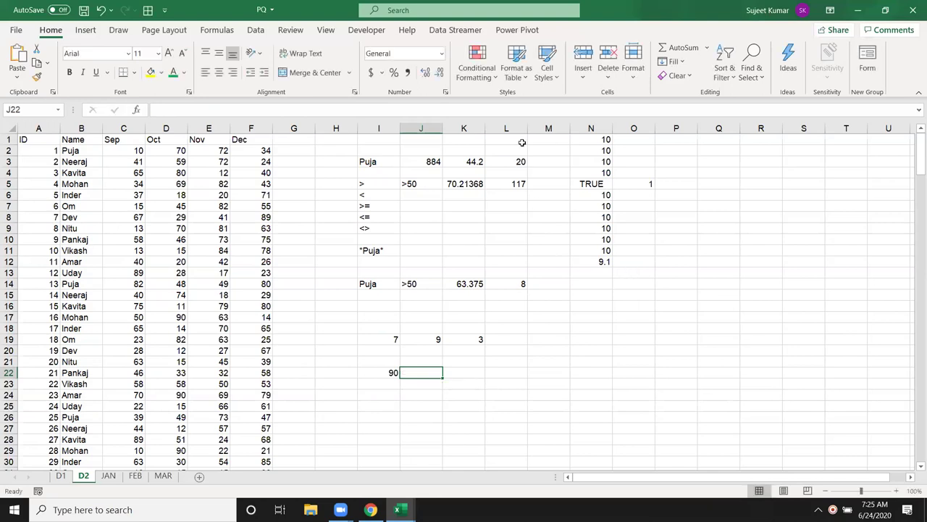
Step: Enter =MAXIFS(C:C,B:B,I3) in M3, returning Puja's highest Sep score 82
left_click(375, 164)
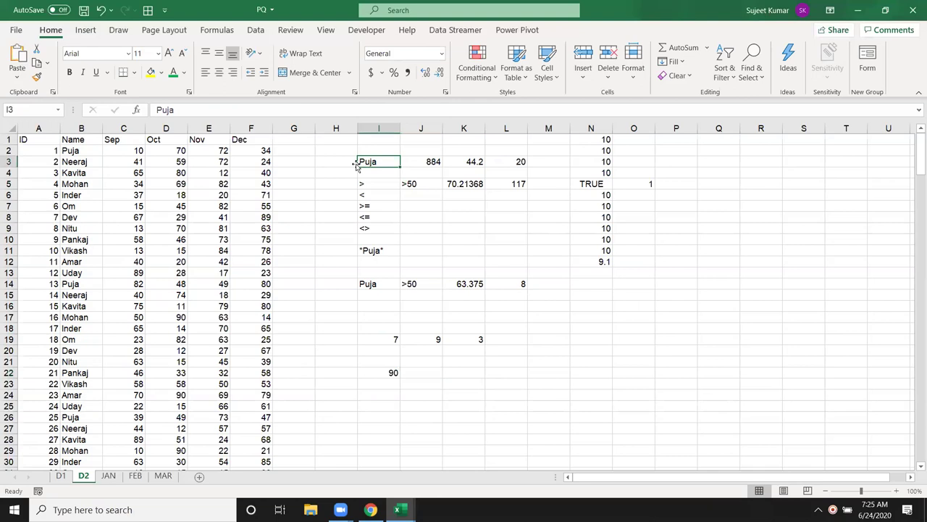
left_click(535, 162)
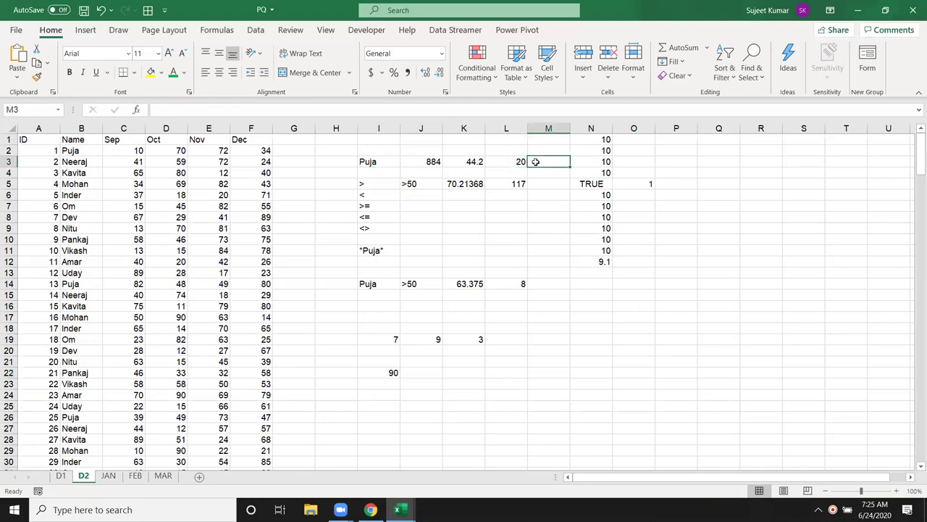
type("=ma")
key("Down")
key("Down")
key("Down")
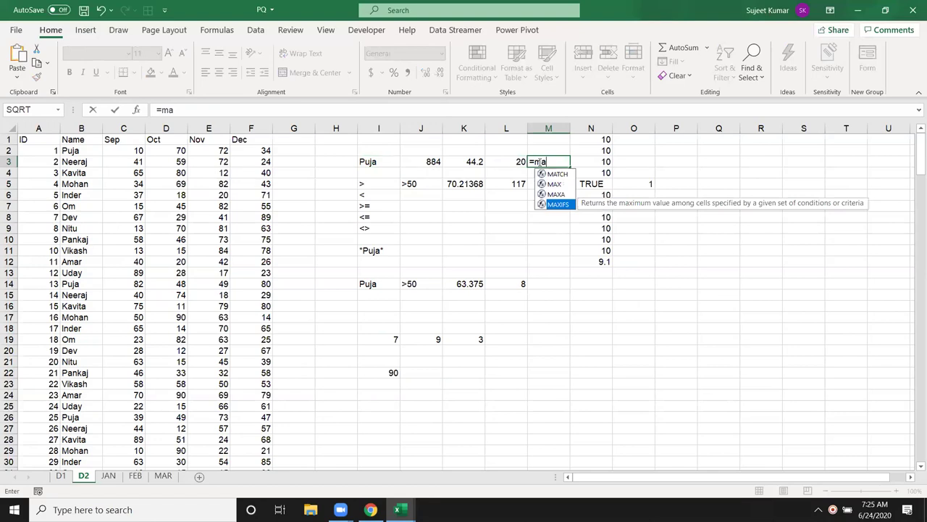
key("Tab")
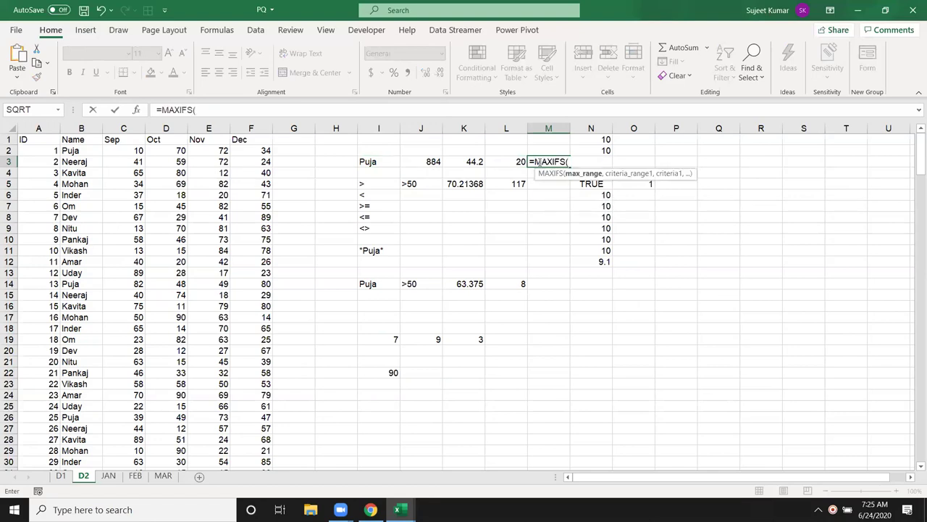
left_click(134, 127)
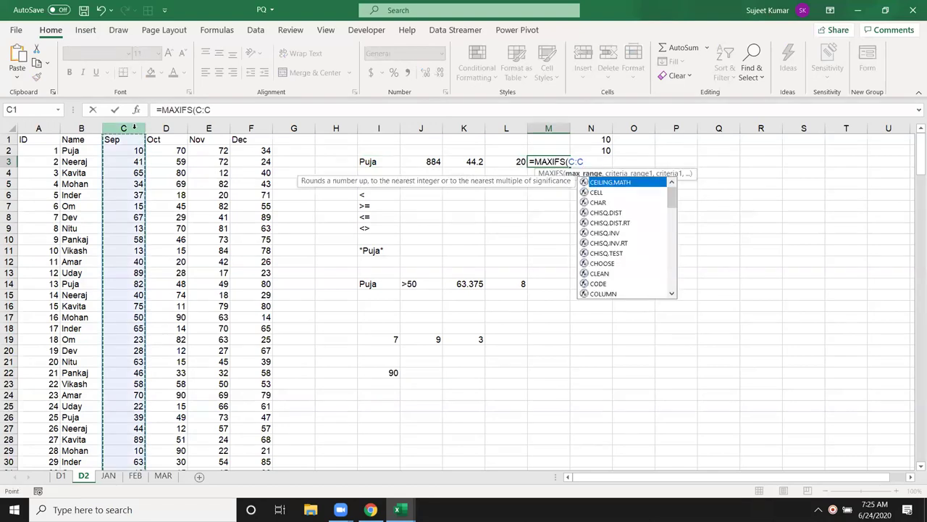
type(",")
left_click(70, 128)
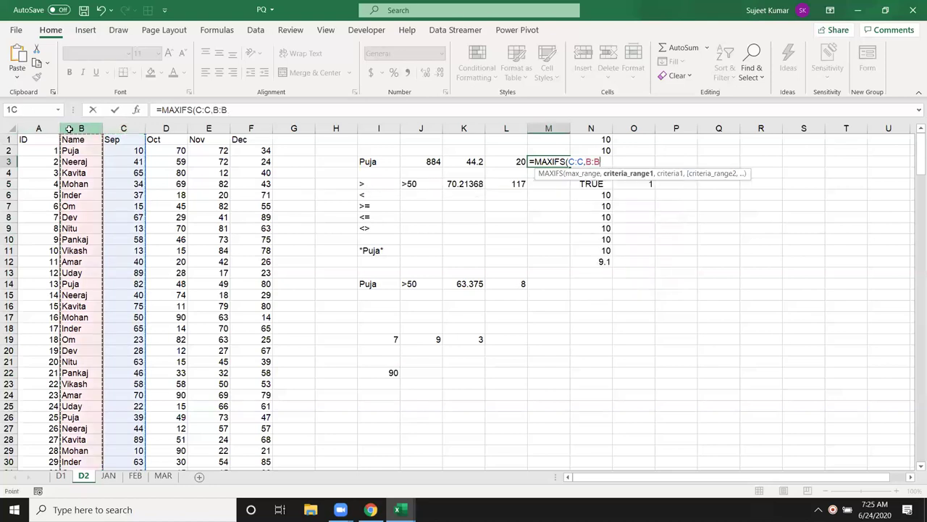
type(",")
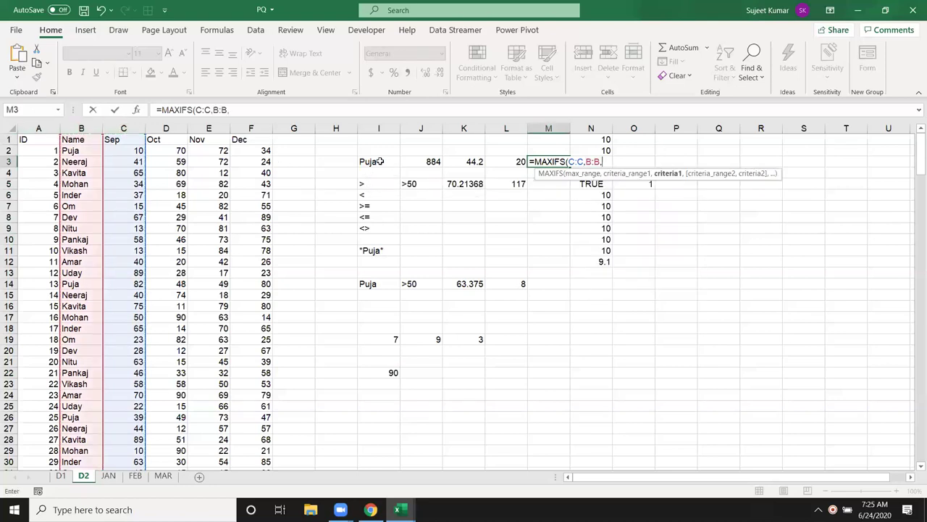
left_click(378, 161)
key("Return")
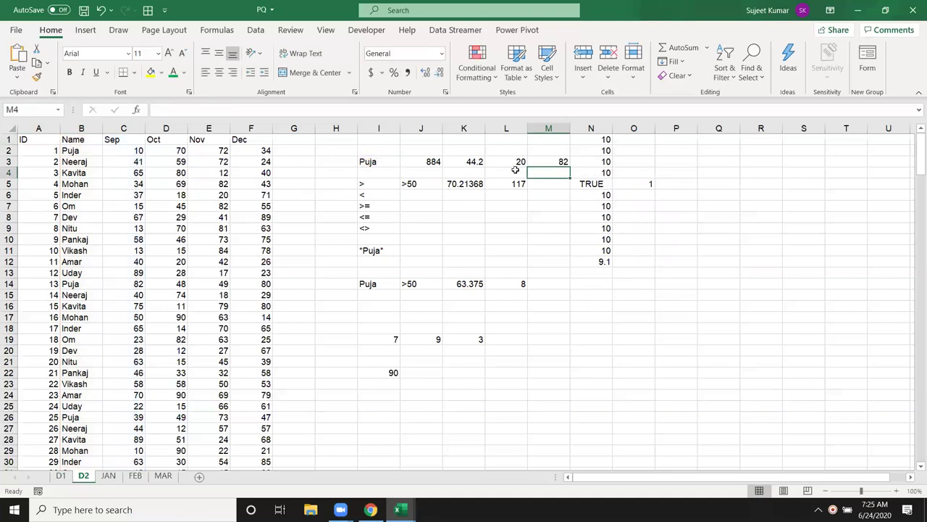
left_click(554, 158)
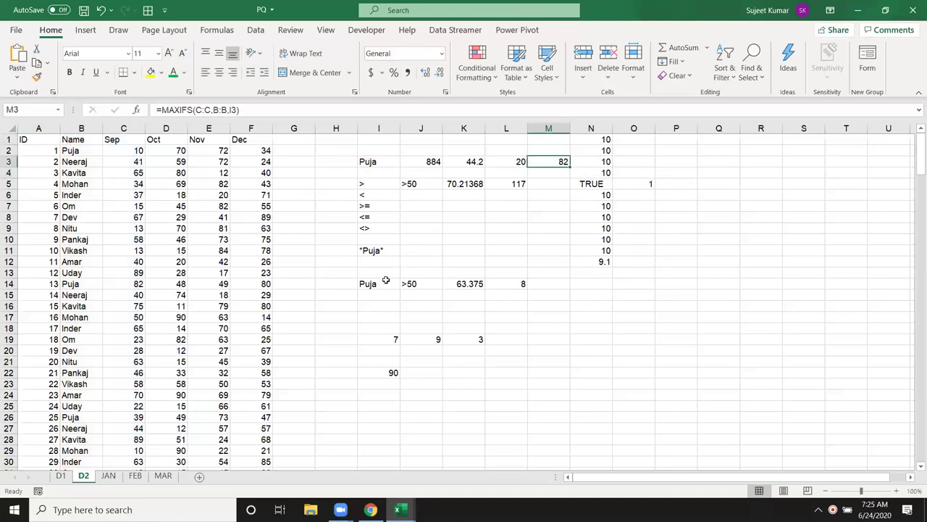
left_click(549, 285)
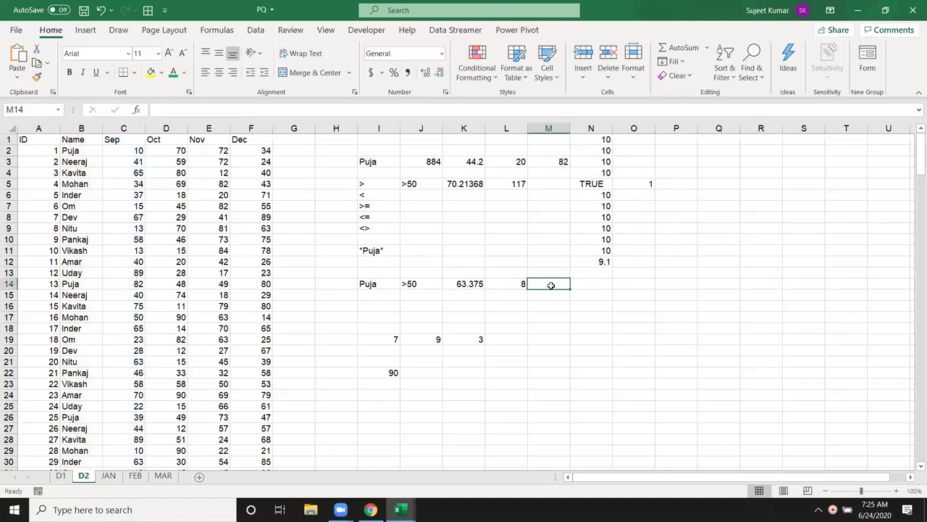
Step: Enter =MAXIFS(C:C,B:B,I14,C:C,J14) in M14, returning 82
type("=m")
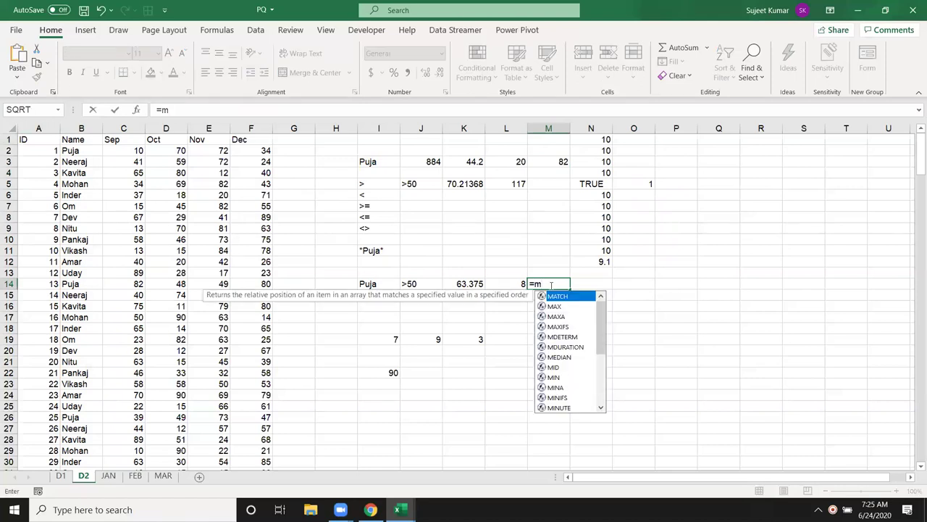
type("a")
key("Down")
key("Down")
key("Down")
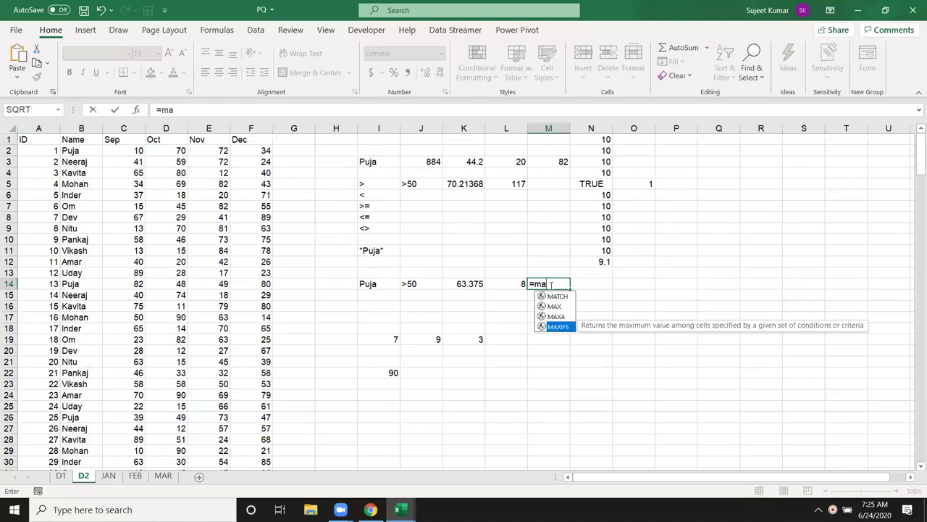
key("Tab")
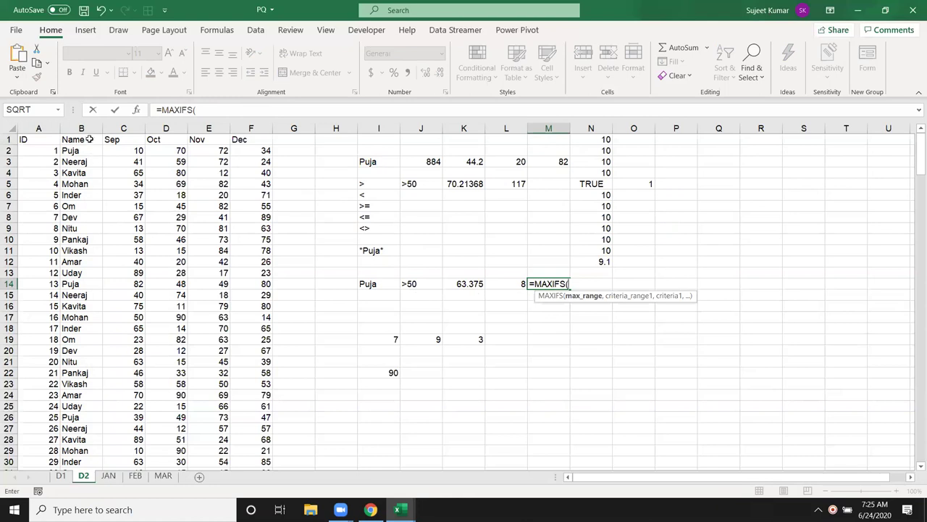
left_click(116, 128)
type(",")
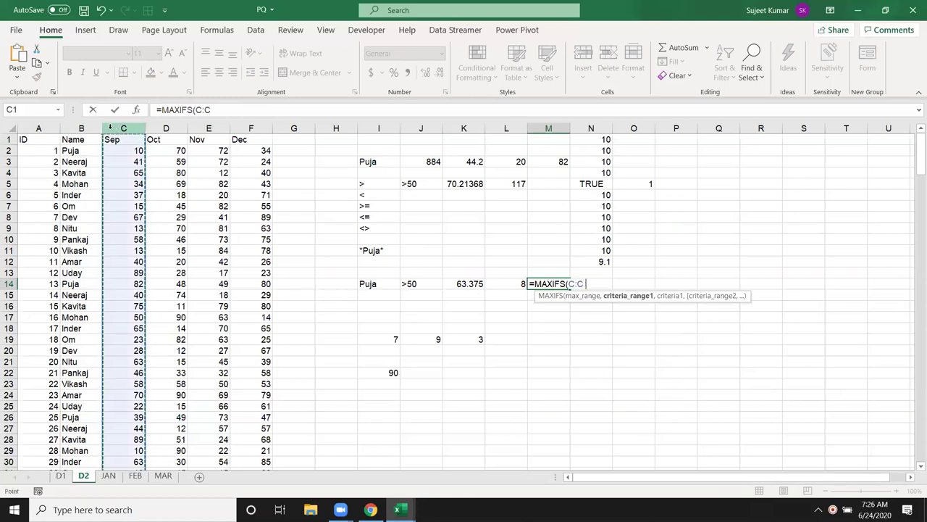
left_click(80, 128)
type(",B:B,")
left_click(368, 284)
type(",")
left_click(116, 128)
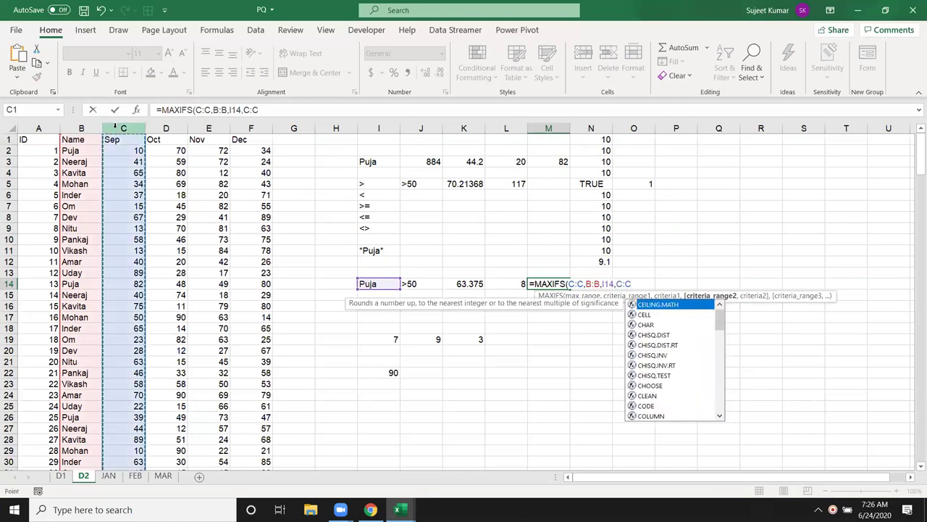
type(",")
left_click(409, 283)
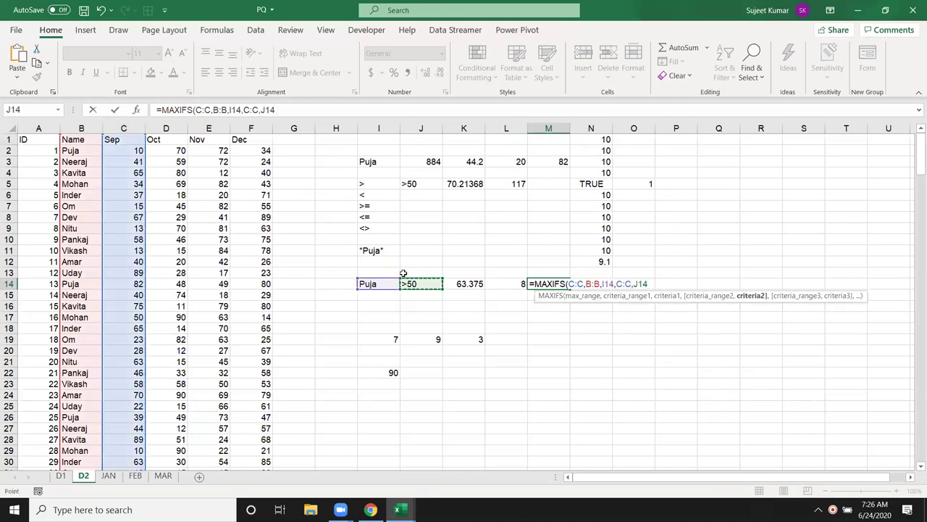
key("Return")
left_click(549, 284)
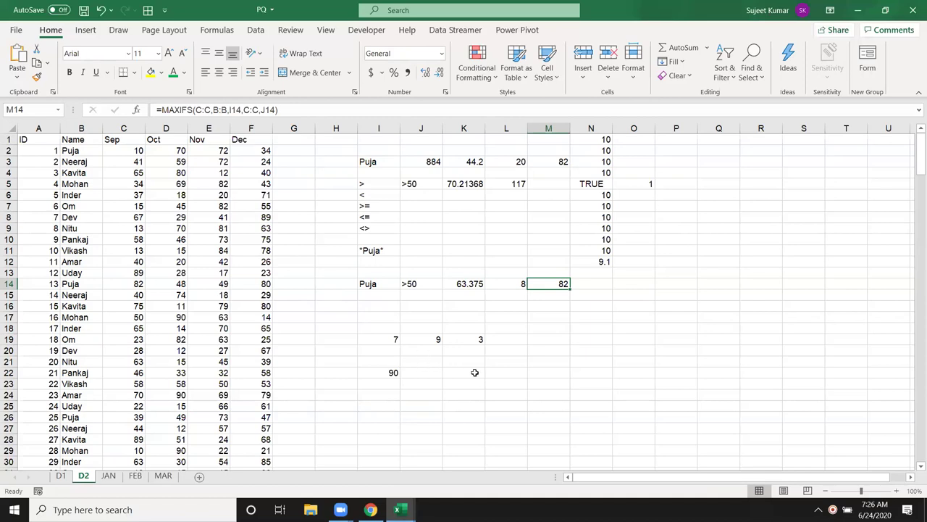
Step: Enter the ranks 1, 2, 3, 4 and 5 down I24:I28
left_click(409, 386)
left_click(370, 393)
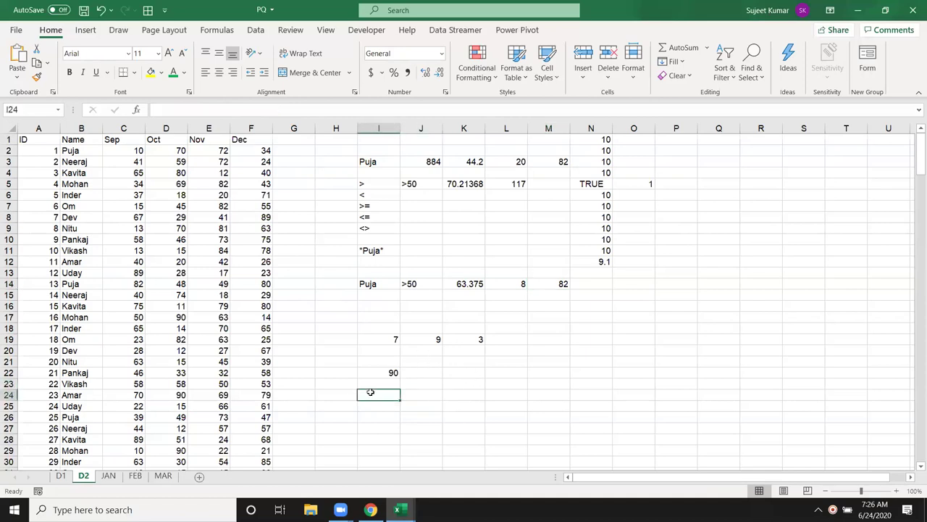
type("1")
key("Return")
type("2")
key("Return")
key("Up")
key("Up")
key("Up")
key("Up")
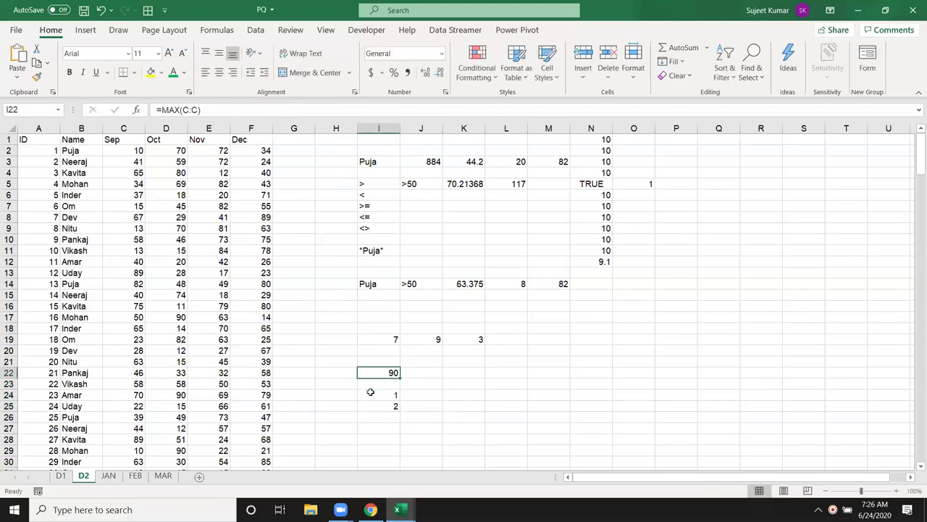
key("Down")
key("Down")
key("Down")
key("Down")
type("3")
key("Return")
type("4")
key("Return")
type("5")
key("Return")
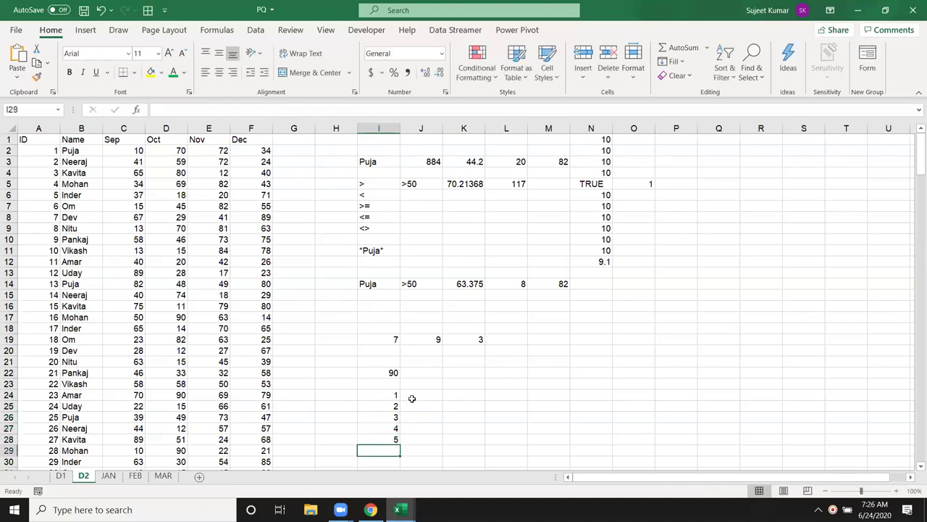
Step: Enter =LARGE(C:C,I24) in J24 and fill it down to J28, giving 90, 90, 89, 89, 89
left_click(407, 397)
type("=l")
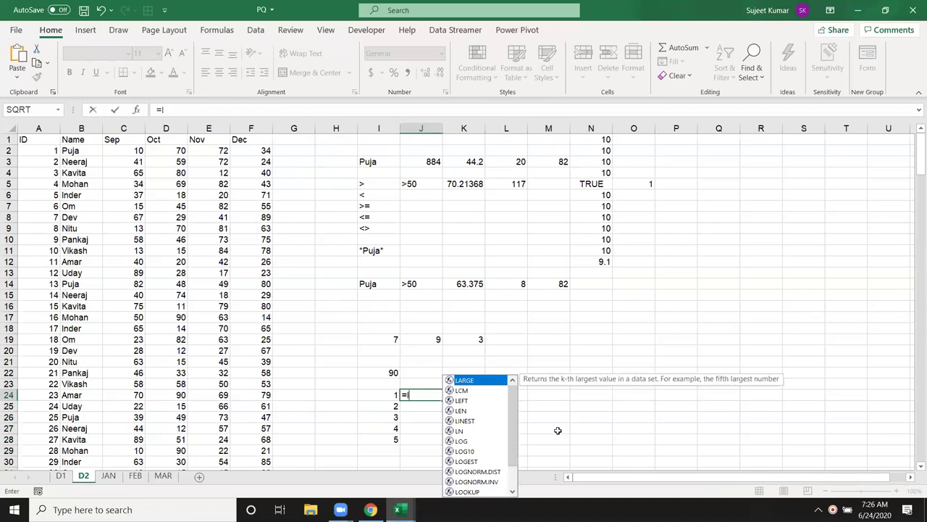
type("a")
key("Tab")
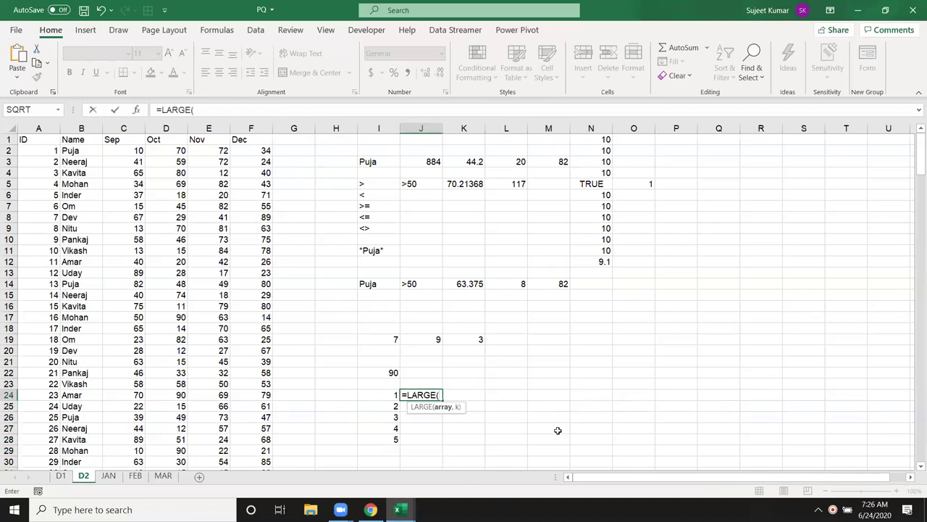
left_click(118, 128)
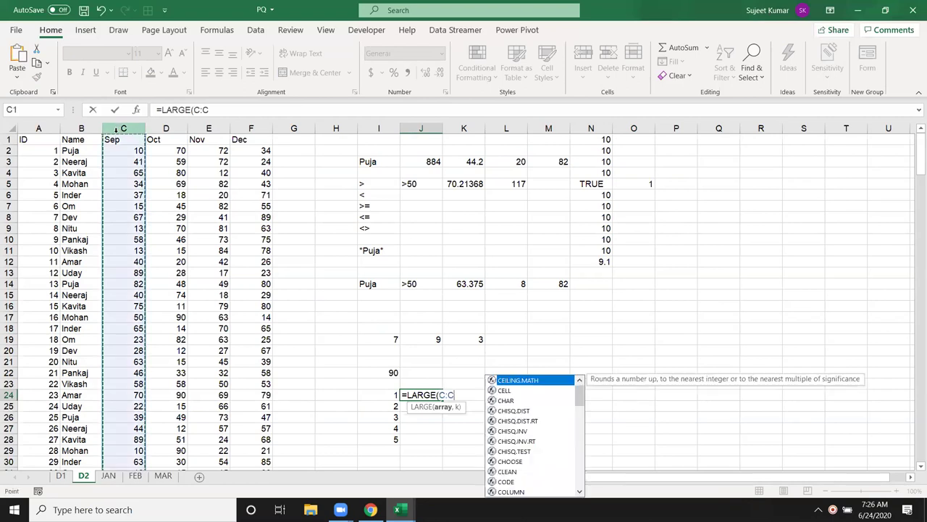
type(",")
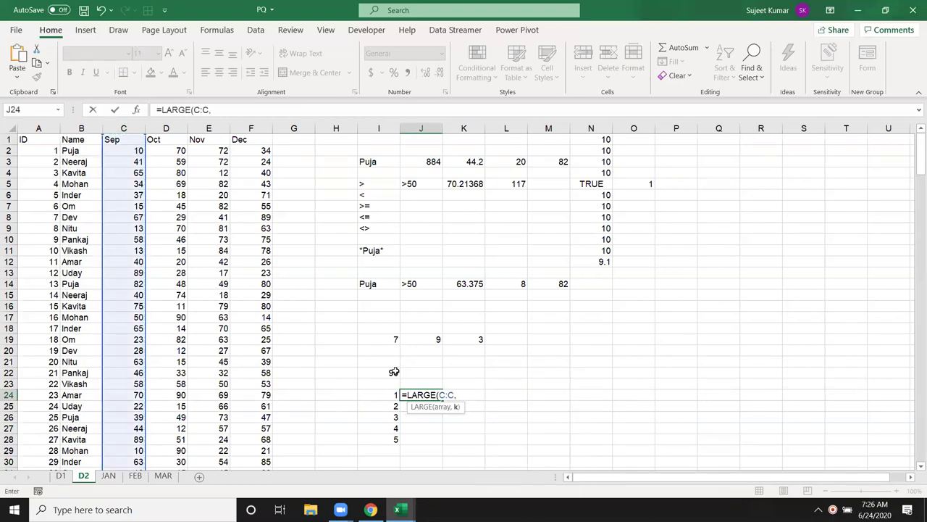
left_click(389, 395)
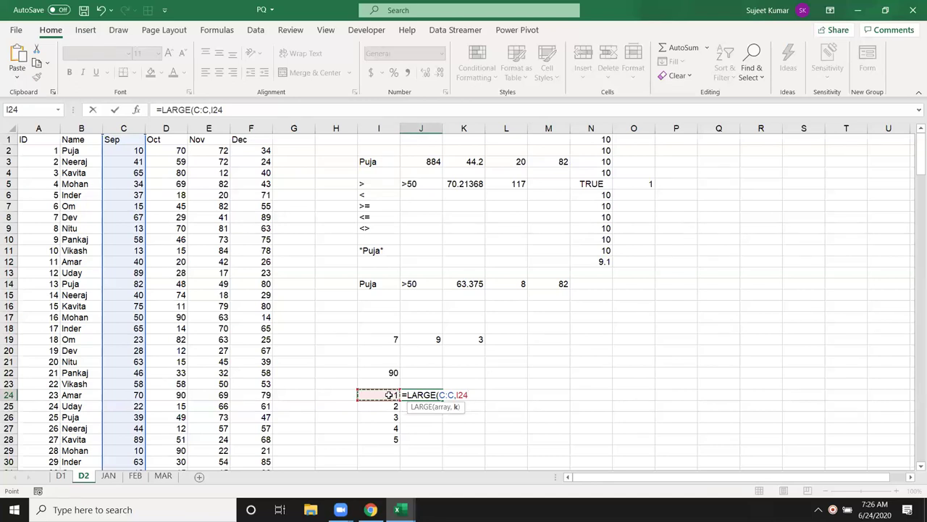
key("Return")
left_click(416, 397)
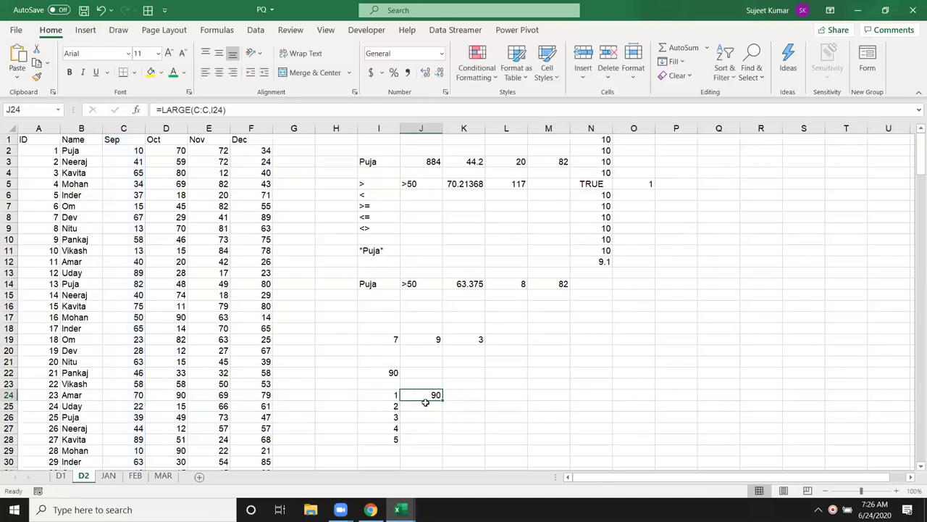
left_click_drag(441, 399, 443, 440)
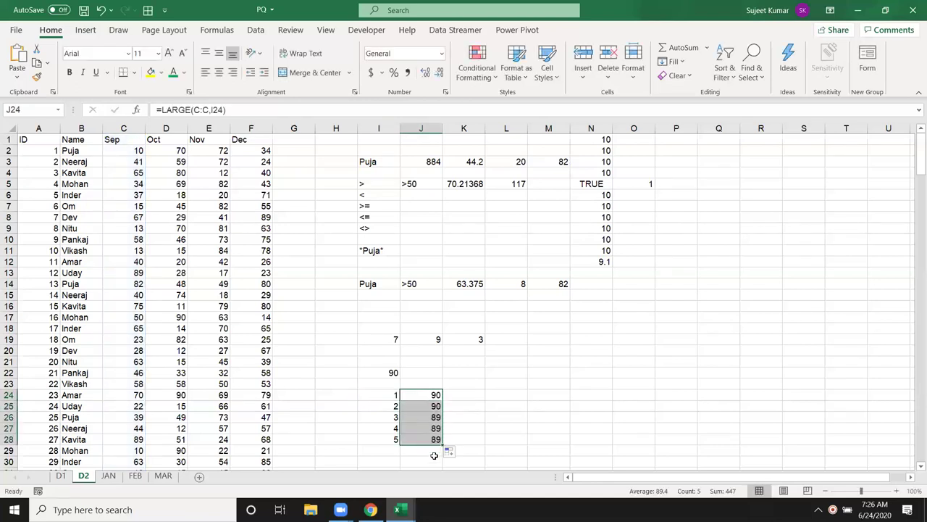
left_click(436, 407)
Step: Change the Sep score in C9 to 95 and in C10 to 92, then select the updated J24:J28 results
left_click(427, 418)
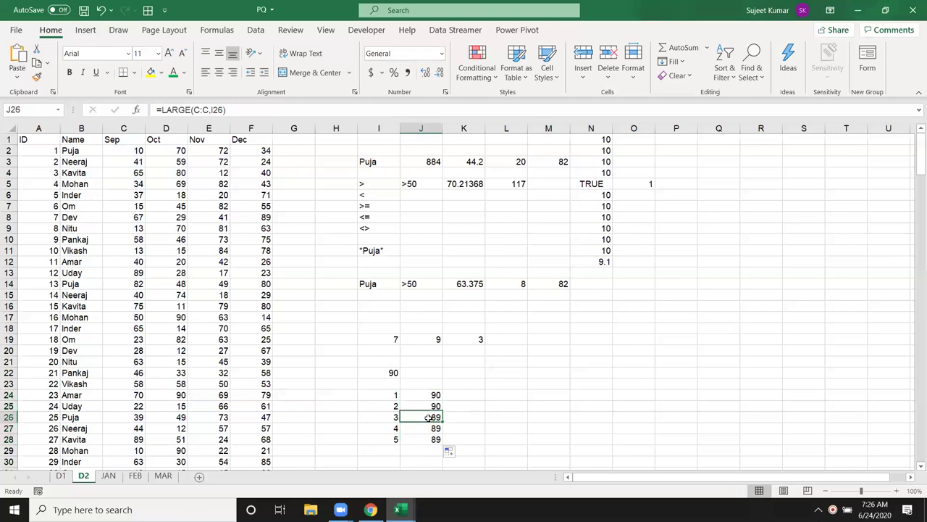
left_click(130, 230)
type("95")
key("Return")
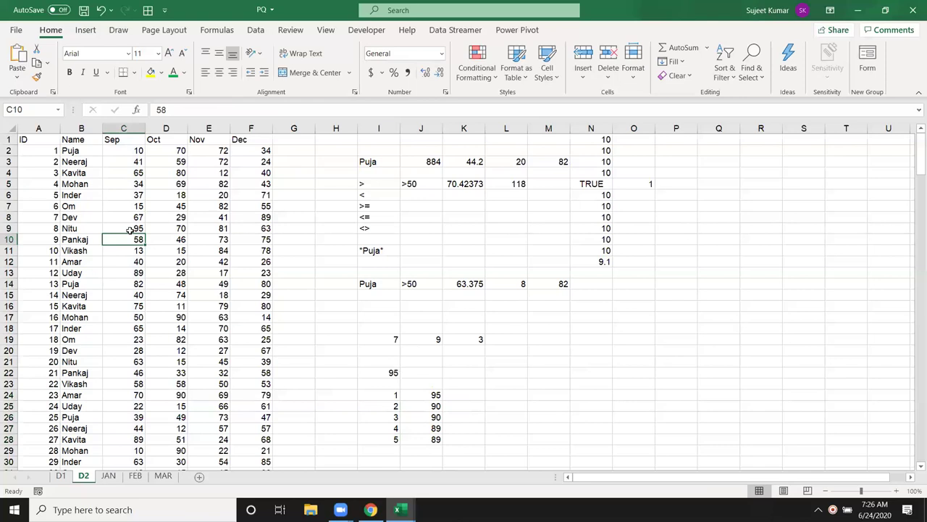
type("92")
key("Return")
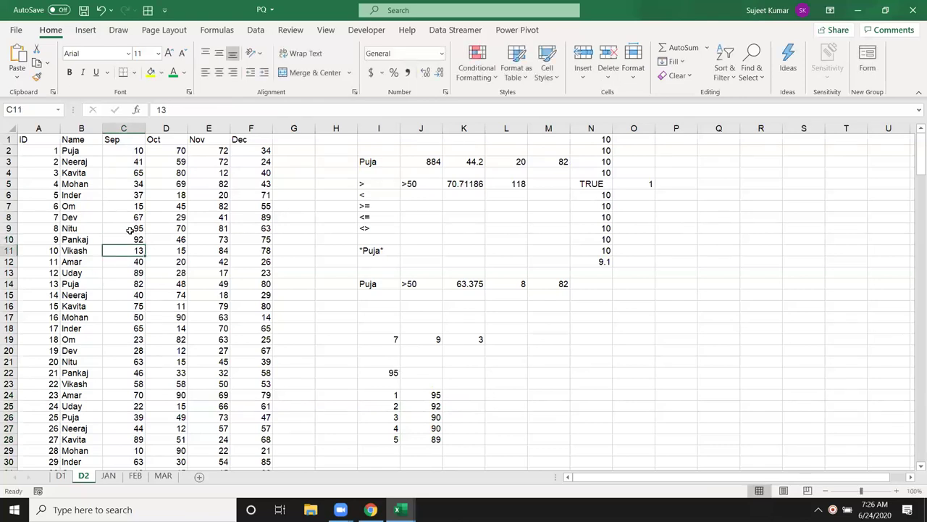
left_click_drag(412, 395, 413, 439)
Step: Enter =SMALL(C:C,I24) in K24 and fill it down to K28, each returning 10
left_click(469, 396)
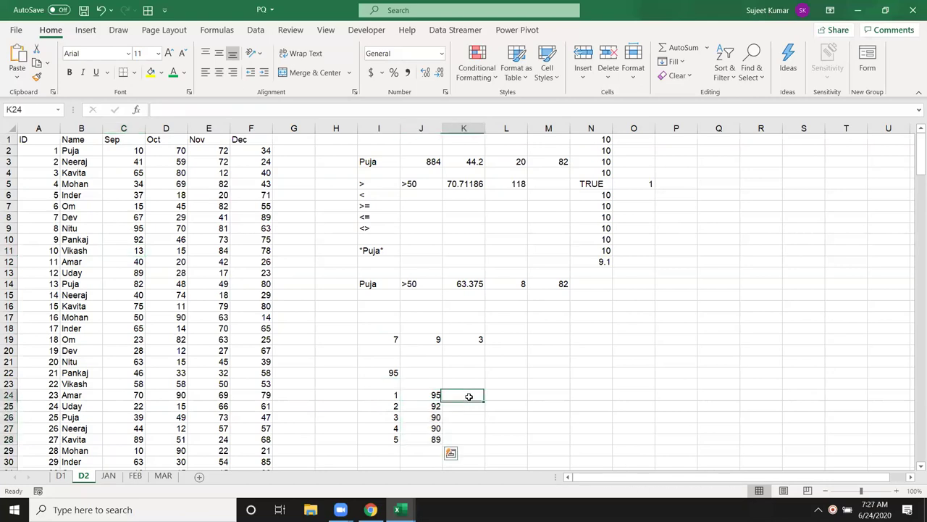
type("=sma")
key("Tab")
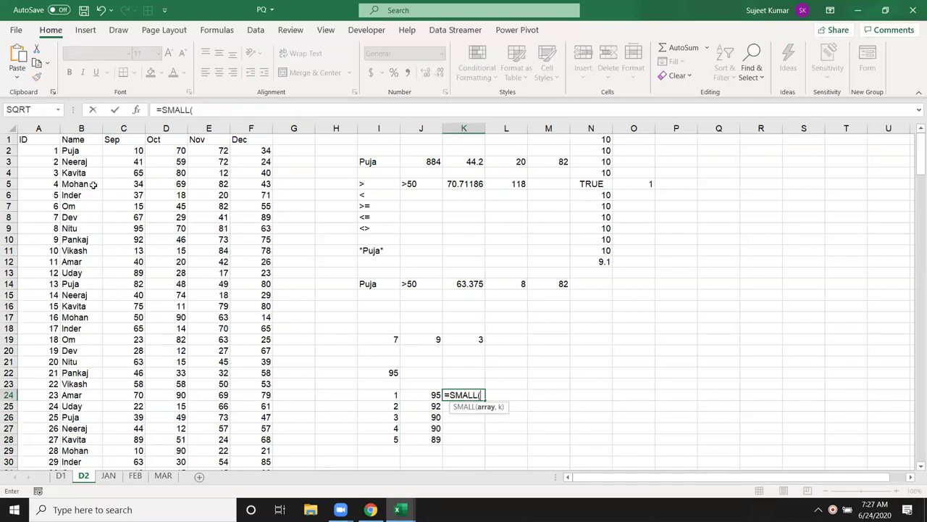
left_click(123, 128)
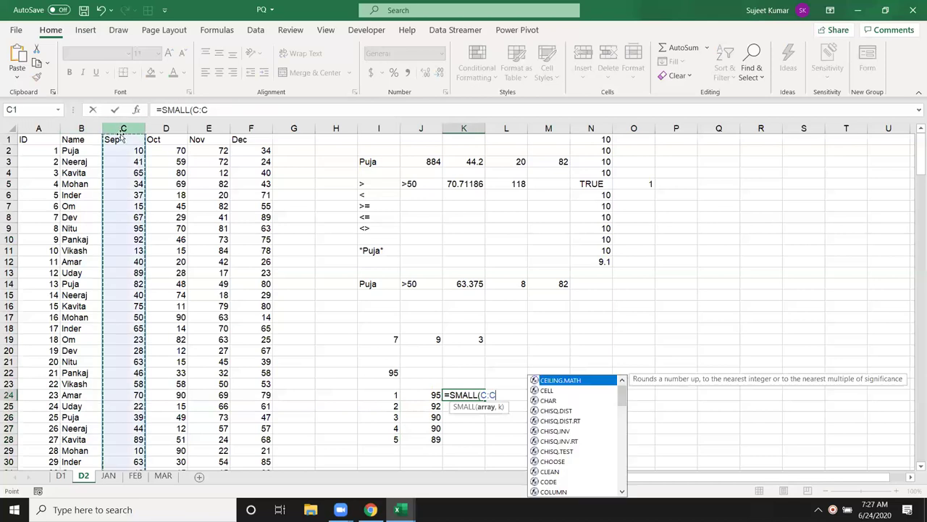
type(",")
left_click(386, 394)
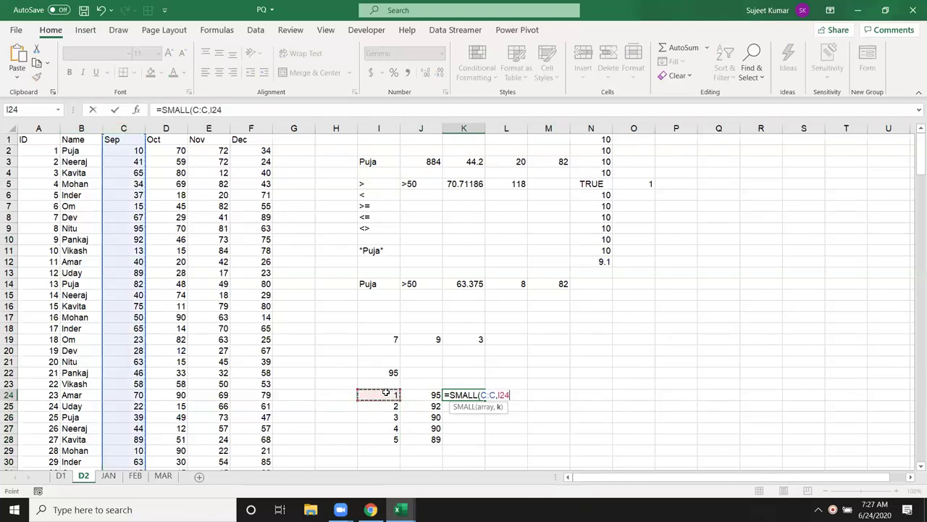
key("Return")
left_click(474, 396)
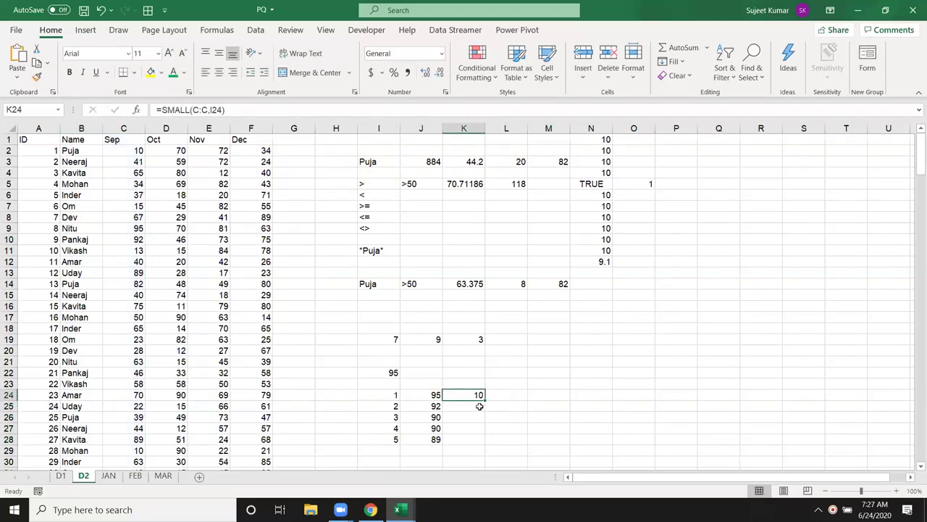
left_click_drag(483, 401, 482, 439)
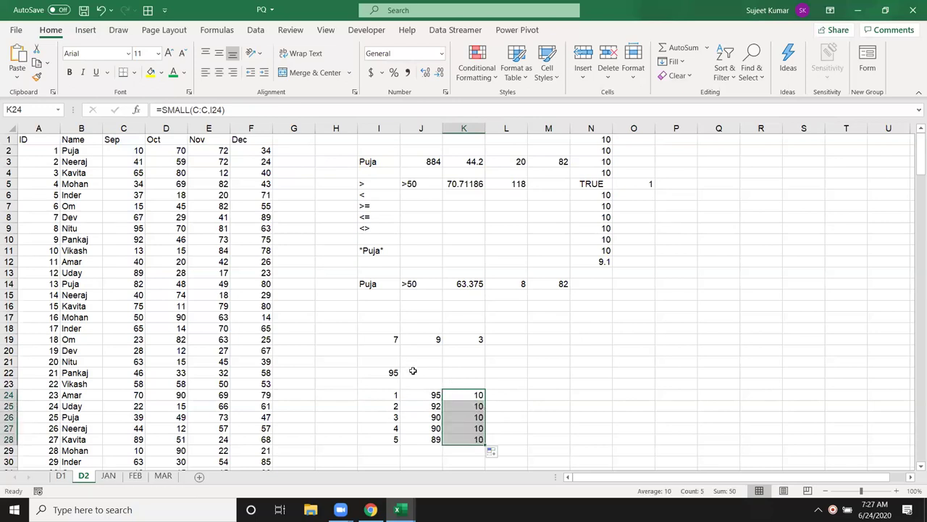
left_click(400, 375)
left_click(397, 374)
Step: Enter =MIN(C:C) in J22 to show the lowest Sep score, 10
left_click(421, 374)
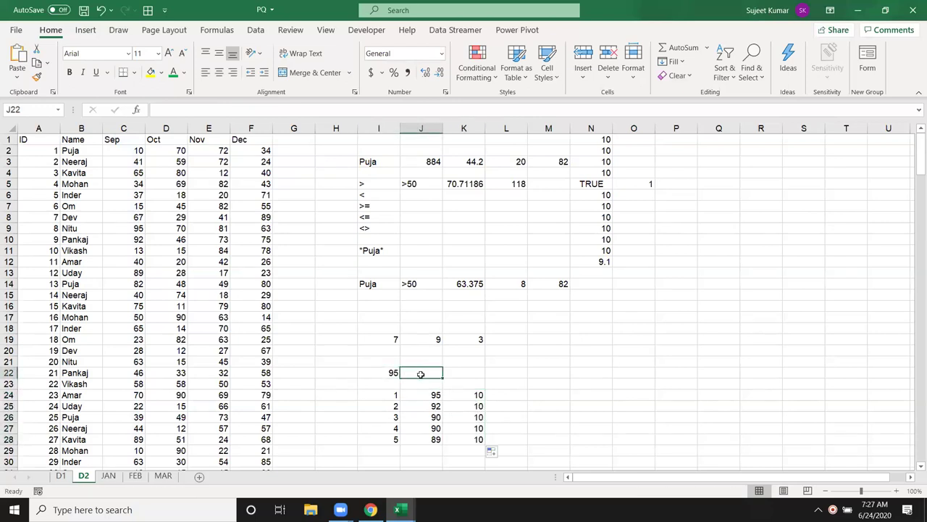
type("=min")
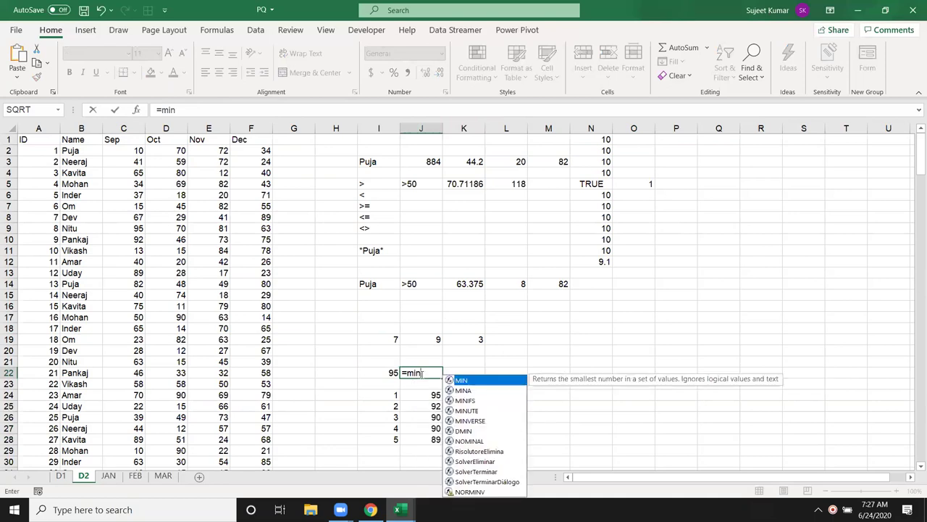
key("Tab")
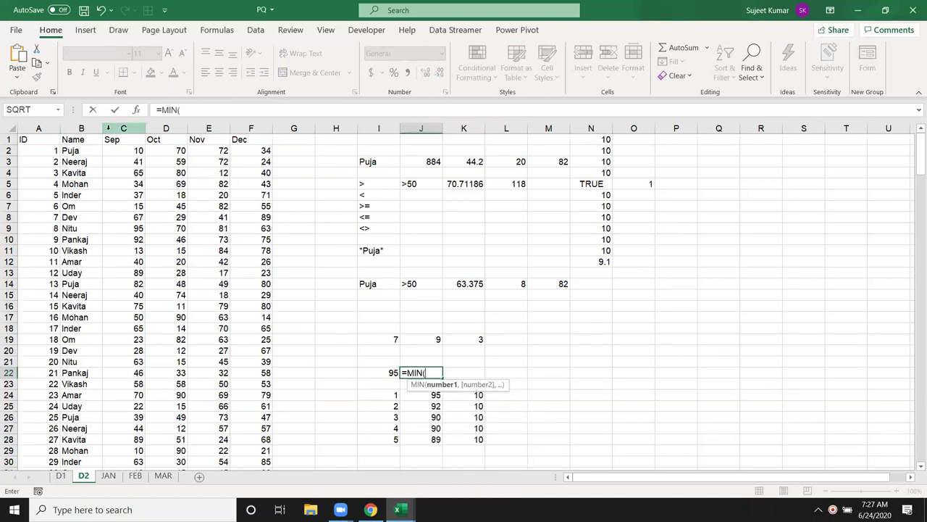
left_click(110, 128)
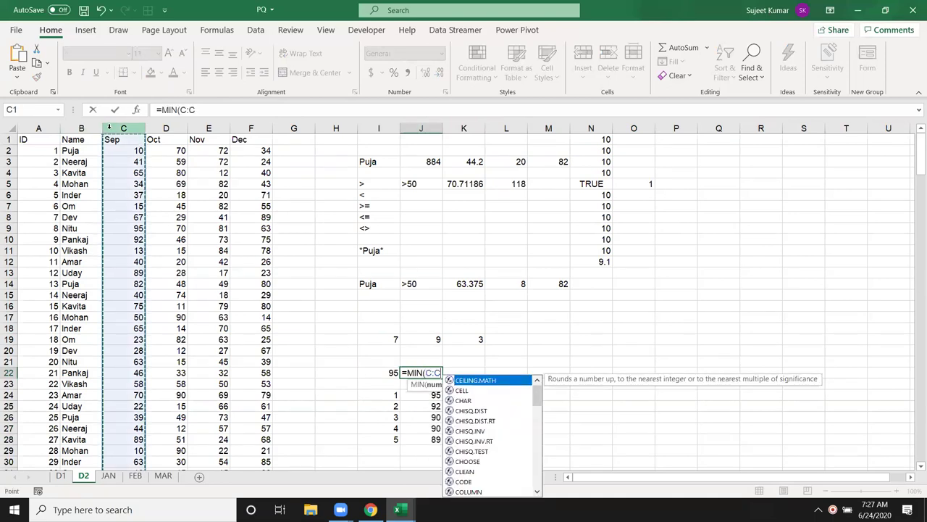
key("Return")
left_click(435, 373)
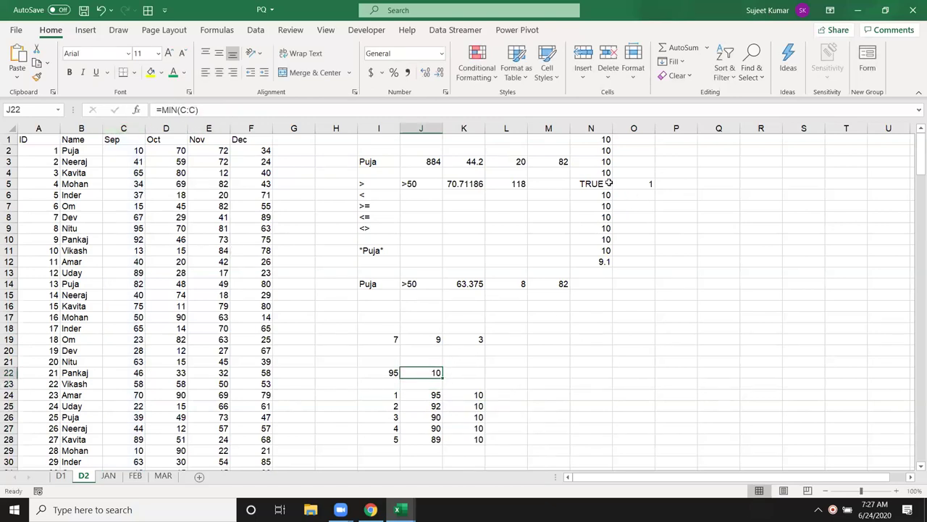
left_click(464, 372)
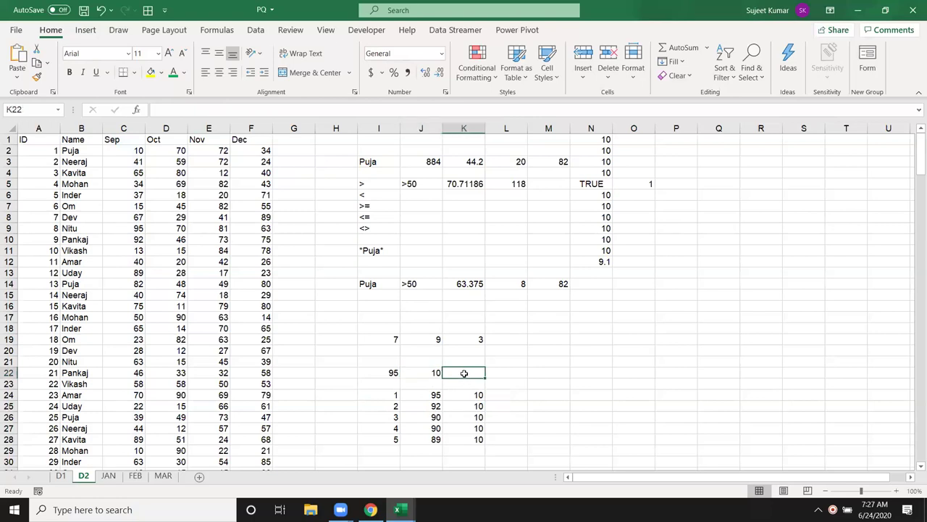
Step: Enter =MINIFS(C:C,B:B,I14,C:C,J14) in N14, returning 51
left_click(563, 162)
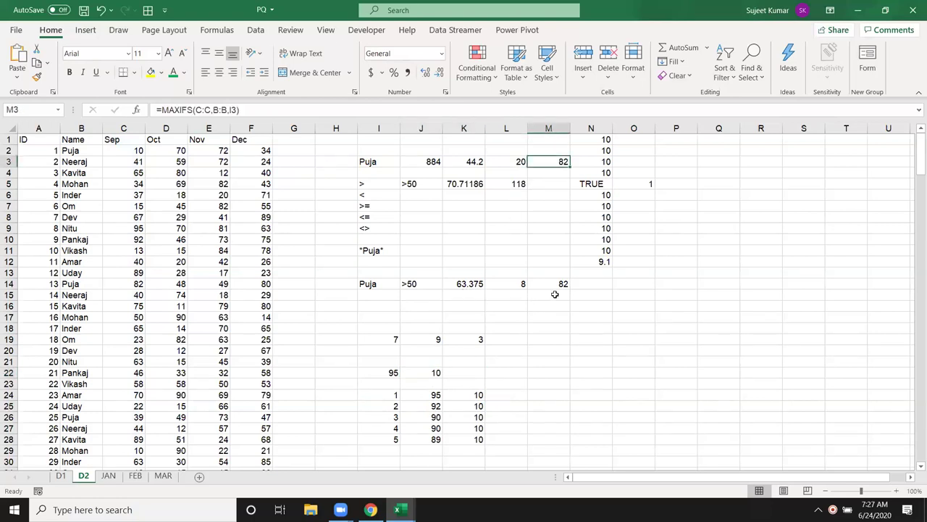
left_click(589, 285)
type("=m")
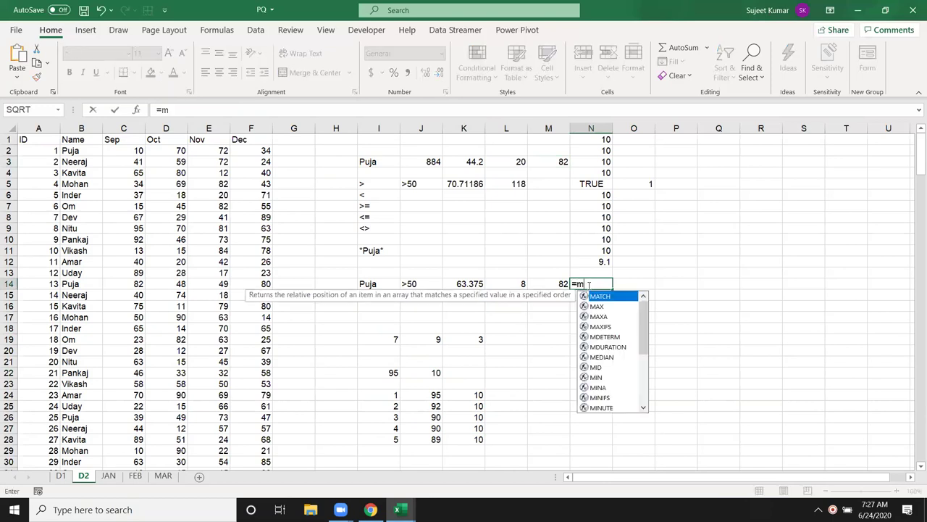
type("i")
key("Down")
key("Down")
key("Down")
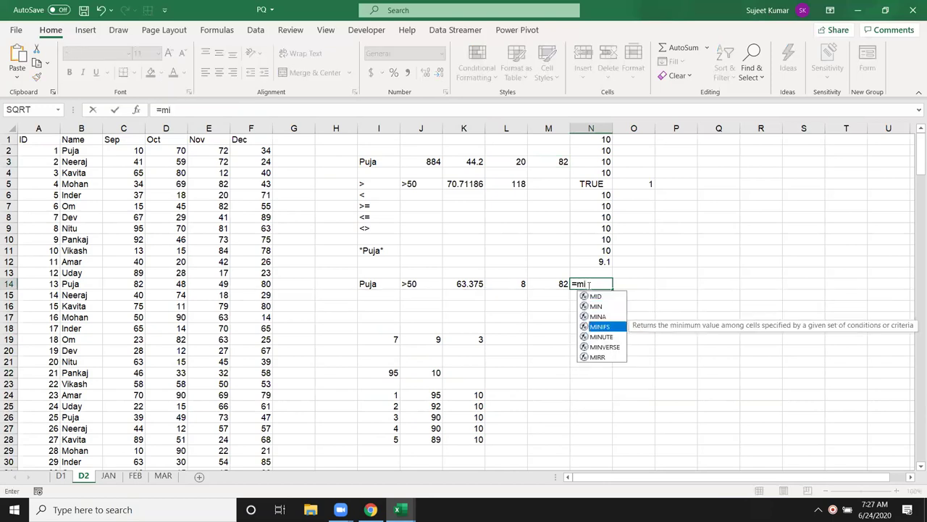
key("Tab")
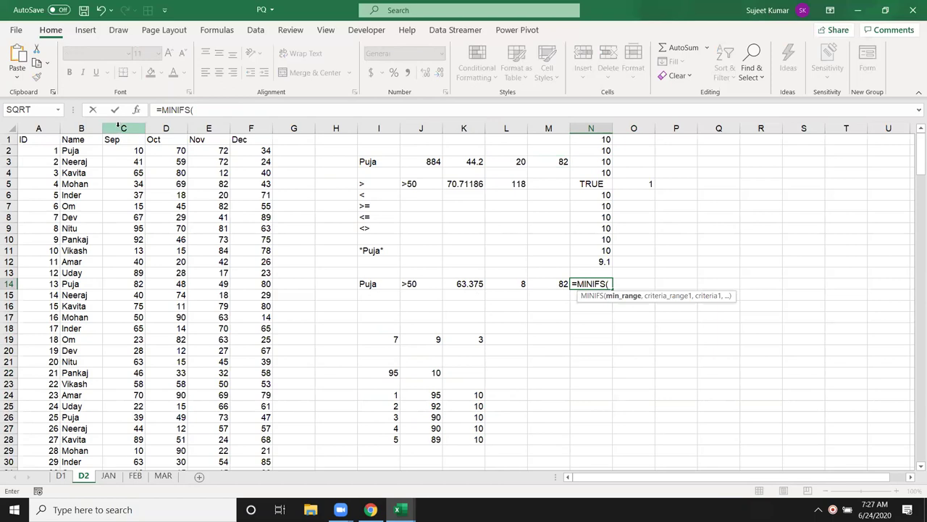
left_click(116, 129)
type(",")
left_click(81, 129)
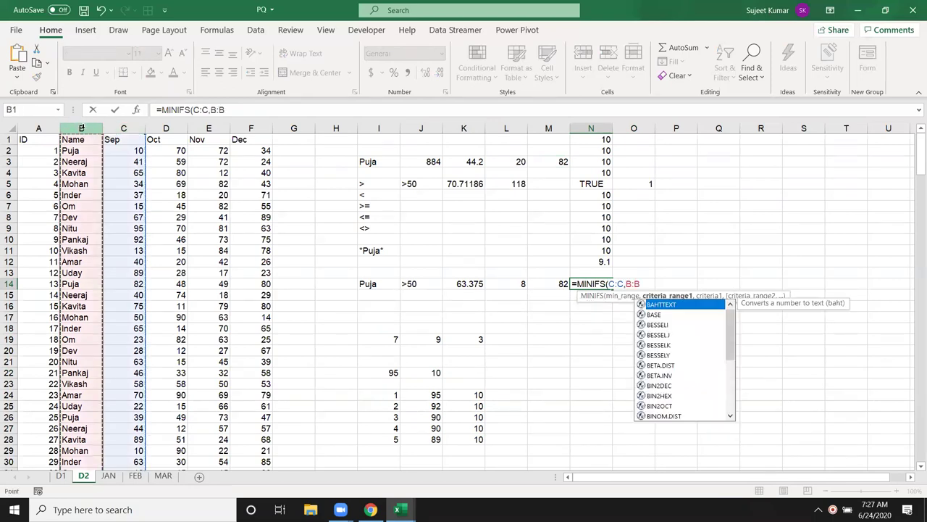
type(",")
left_click(371, 283)
type(",")
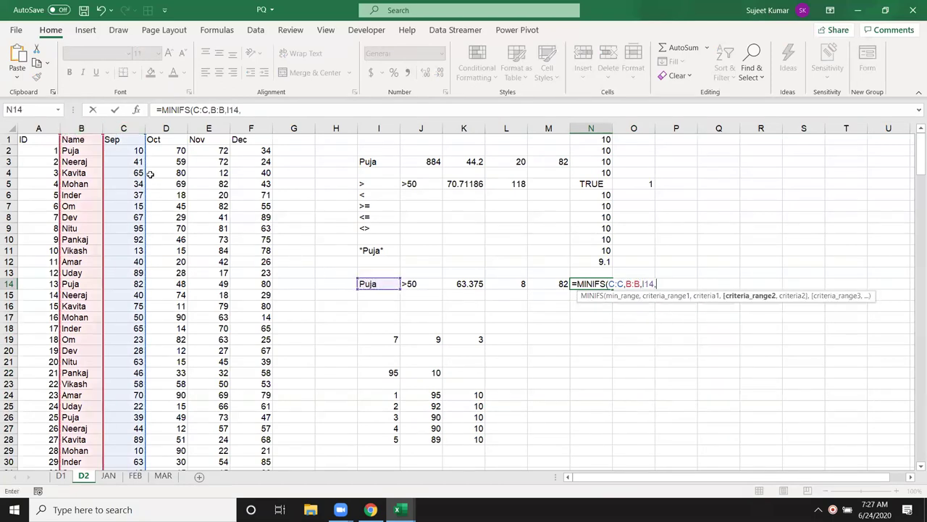
left_click(124, 128)
type(",")
left_click(411, 285)
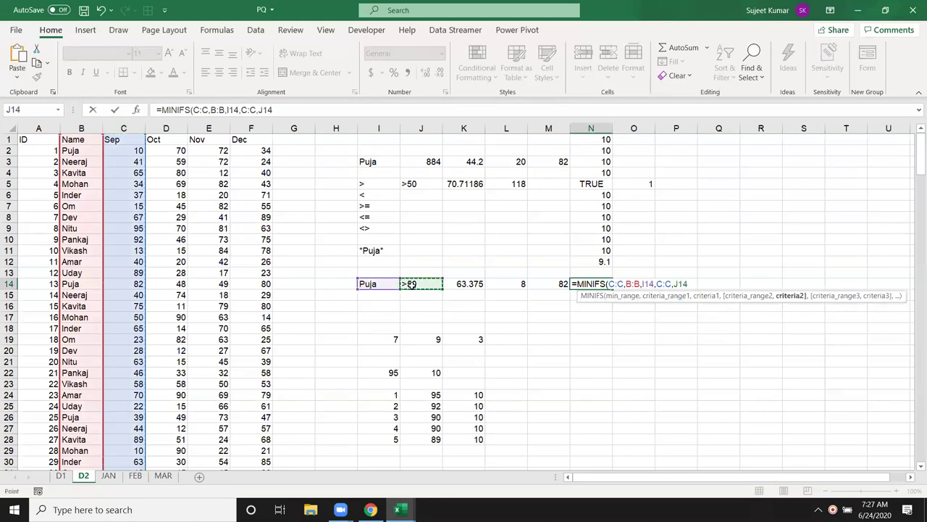
type(")")
key("Return")
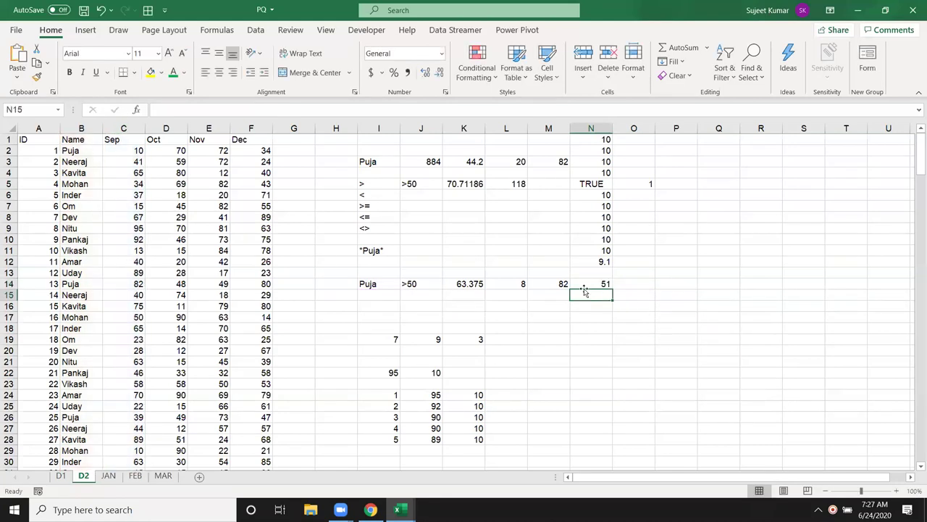
left_click(586, 285)
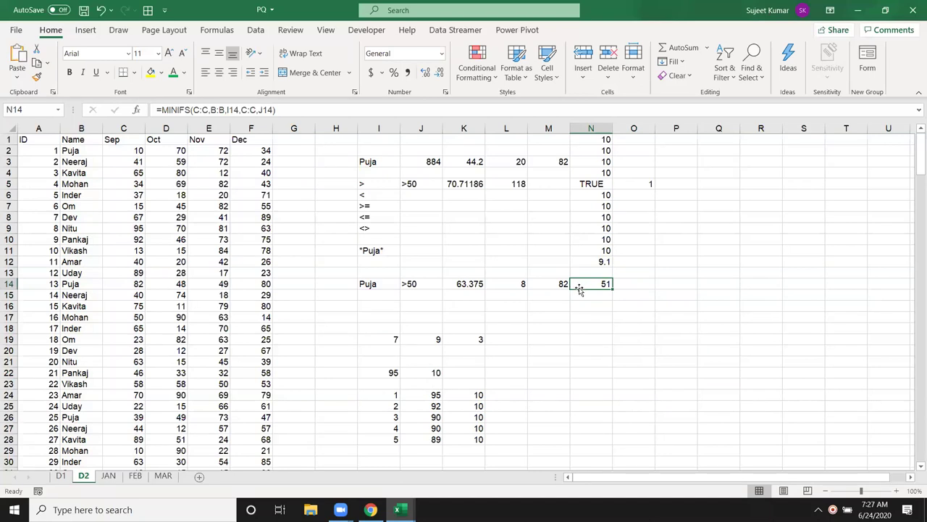
Step: Inspect the formulas in J3, K3, M3, L14, J25 and K26, then show the Formulas ribbon
left_click(427, 163)
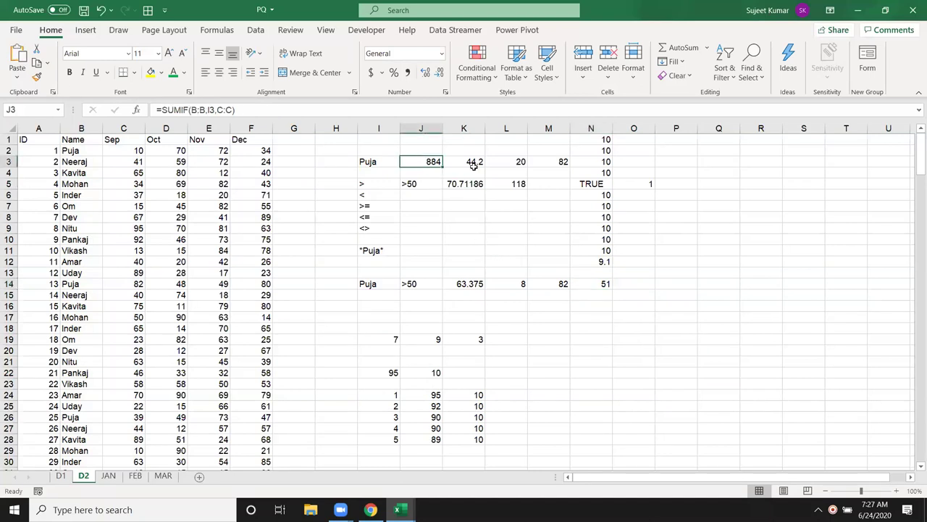
left_click(473, 164)
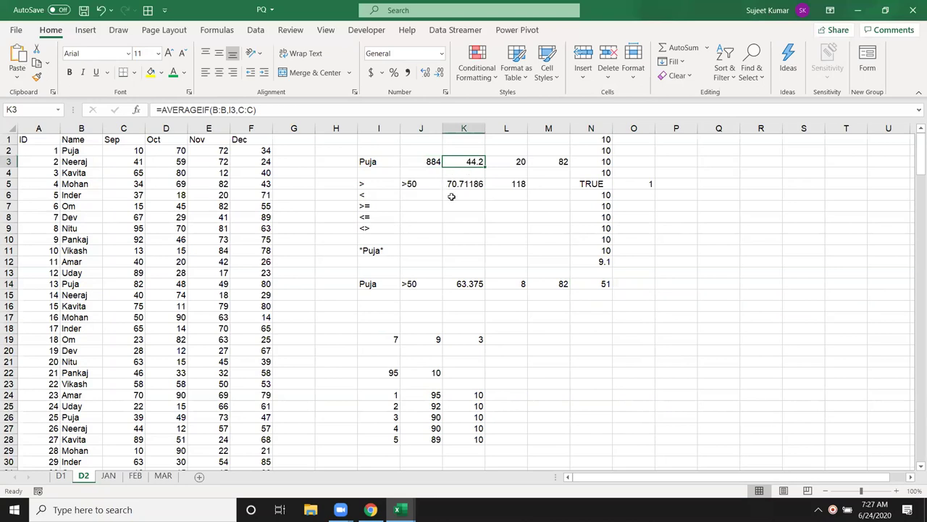
left_click(557, 164)
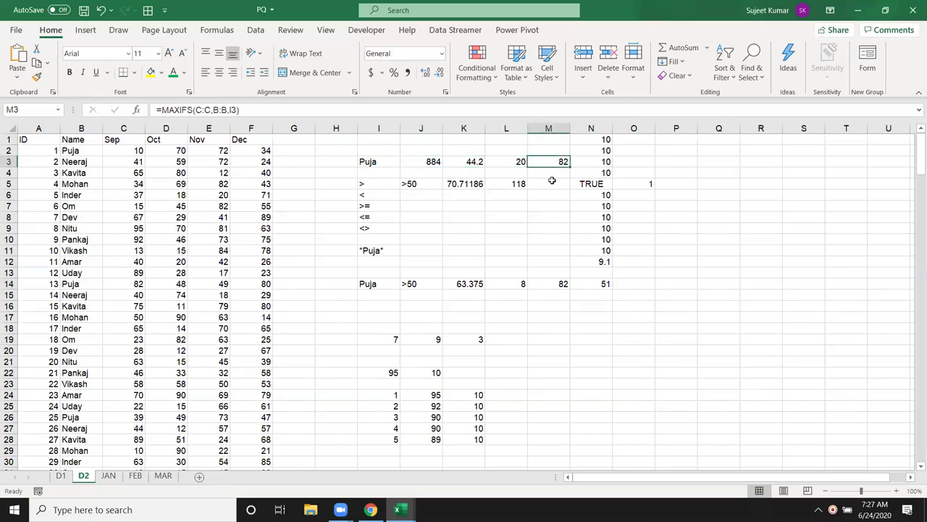
left_click(506, 289)
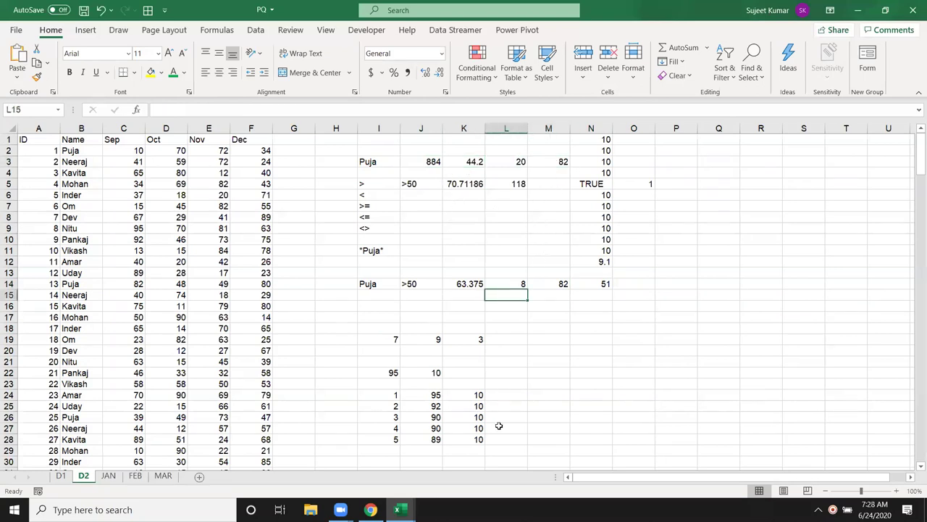
left_click(434, 406)
left_click(458, 415)
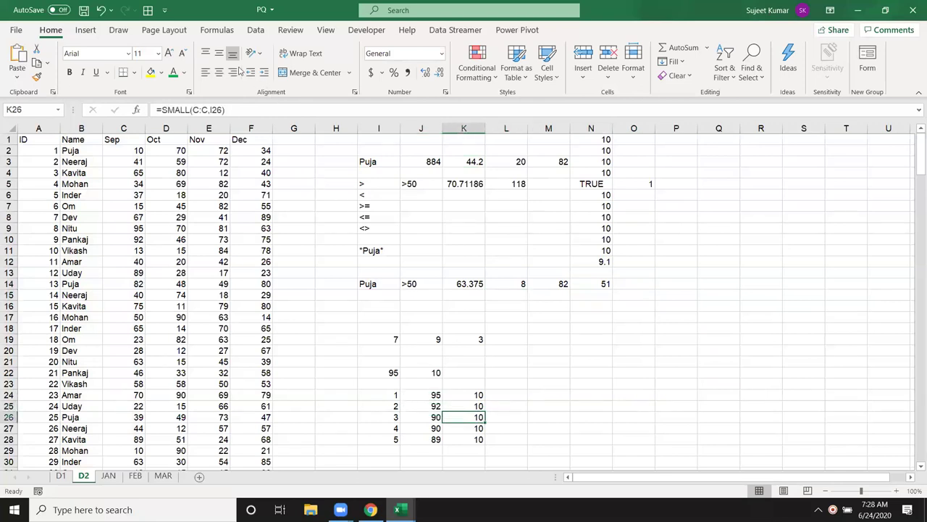
left_click(217, 29)
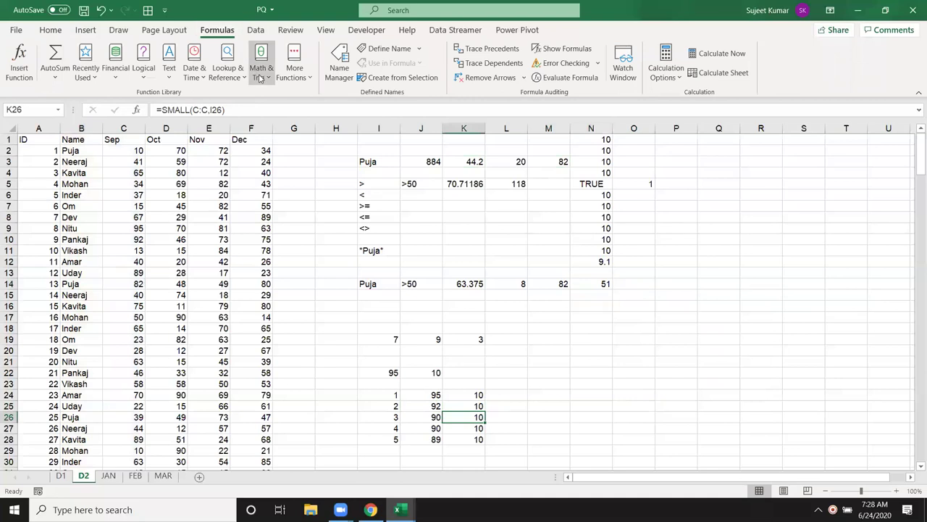
Step: Browse the Math & Trig and Statistical function lists, then open the 'Excel functions (by category)' help page
left_click(261, 77)
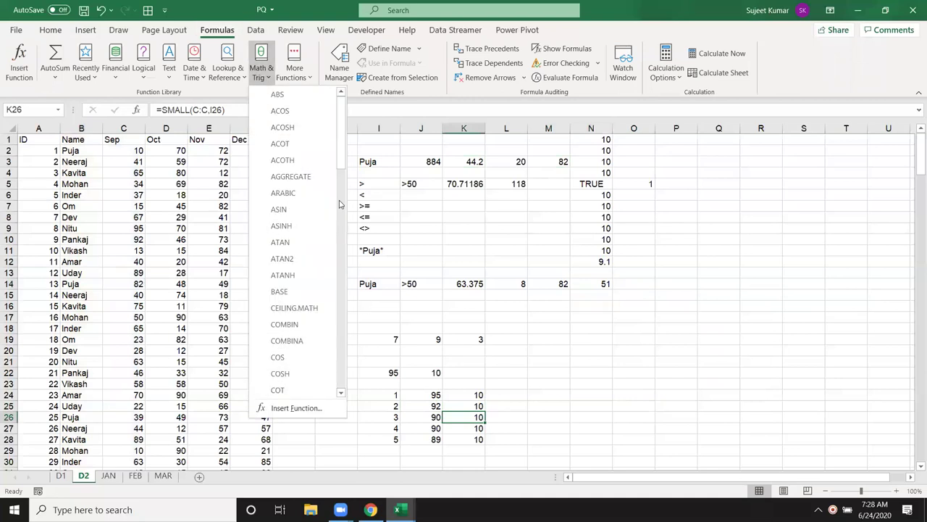
left_click(305, 76)
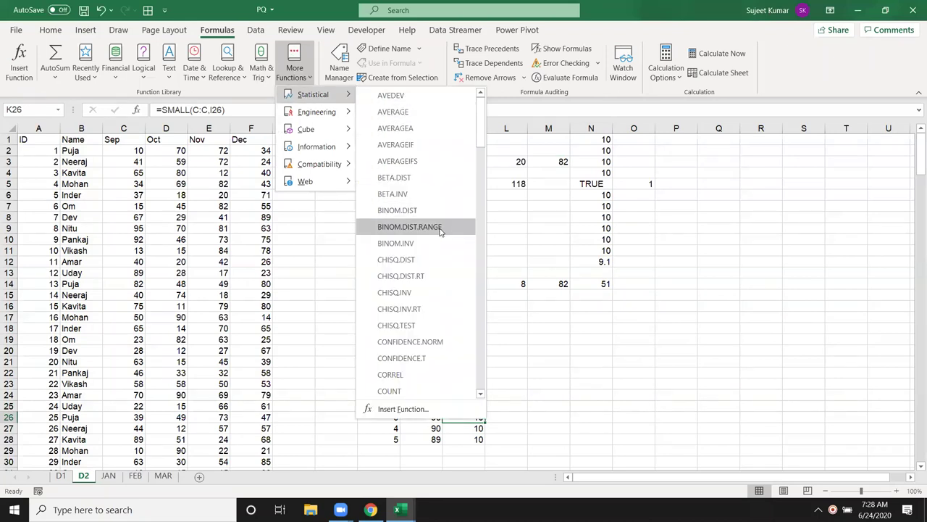
scroll(439, 244, "down", 5)
scroll(437, 248, "down", 5)
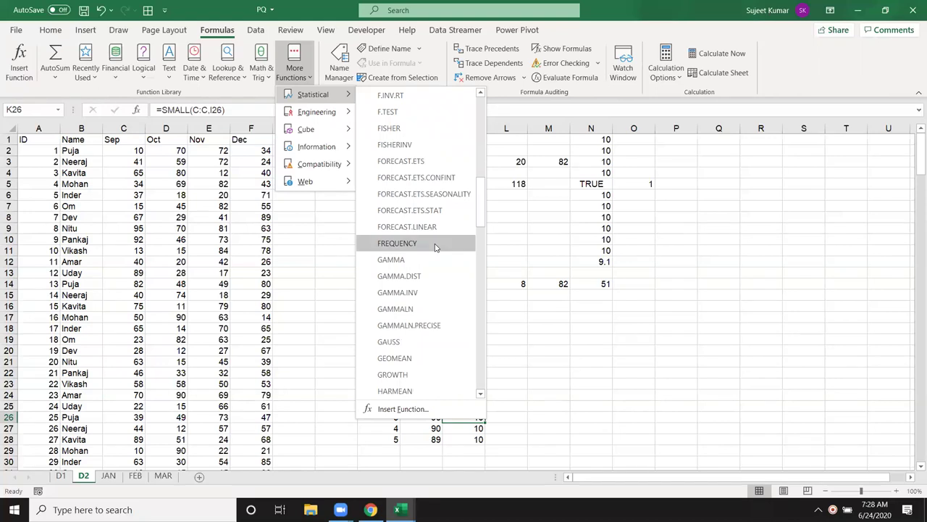
scroll(448, 350, "down", 3)
scroll(448, 350, "down", 2)
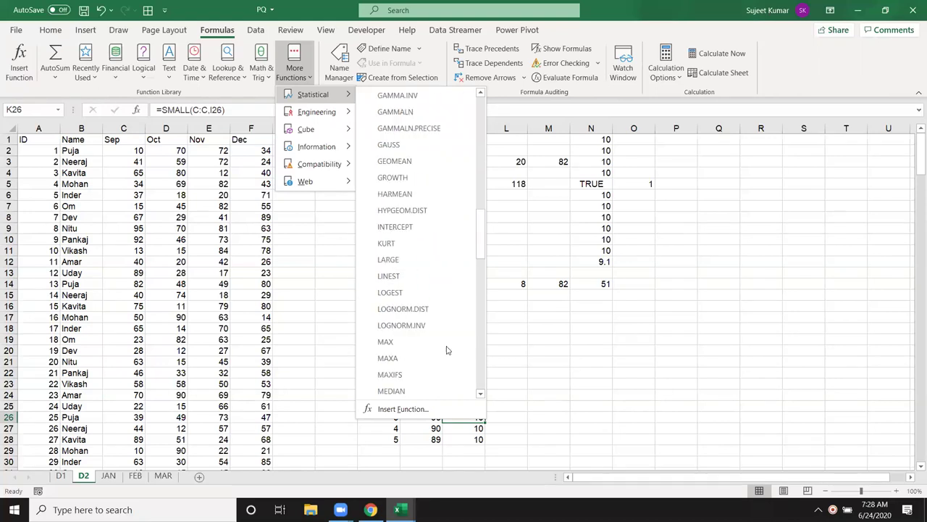
scroll(447, 350, "down", 2)
scroll(446, 349, "down", 3)
scroll(444, 348, "down", 2)
scroll(443, 346, "down", 4)
scroll(438, 337, "down", 4)
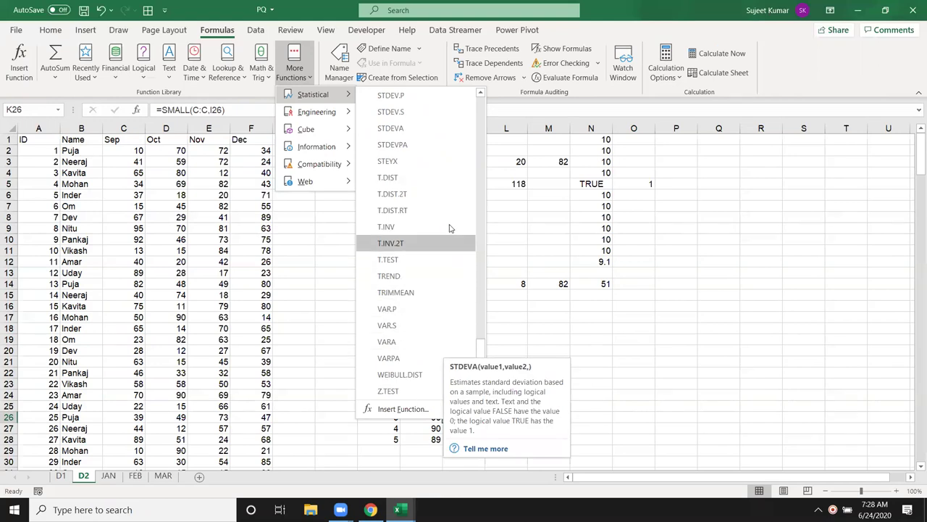
scroll(459, 219, "up", 3)
scroll(455, 222, "up", 4)
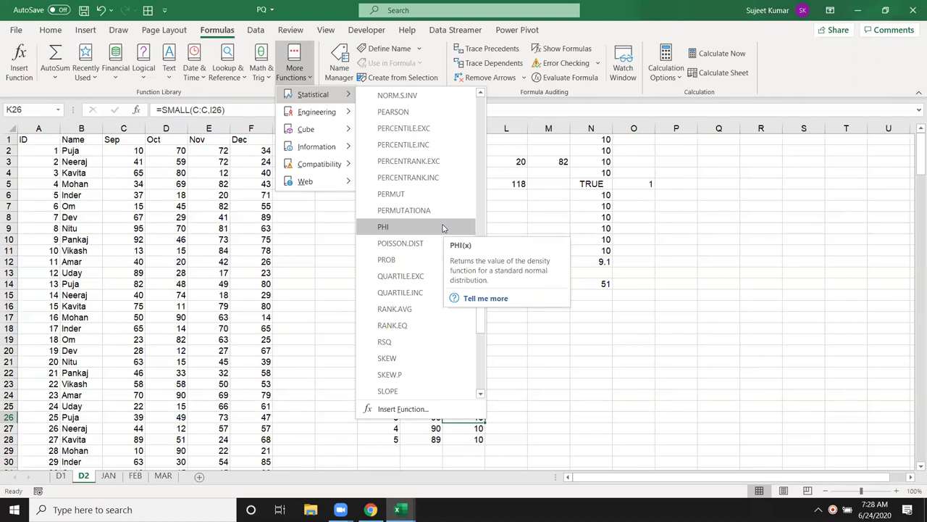
left_click(481, 300)
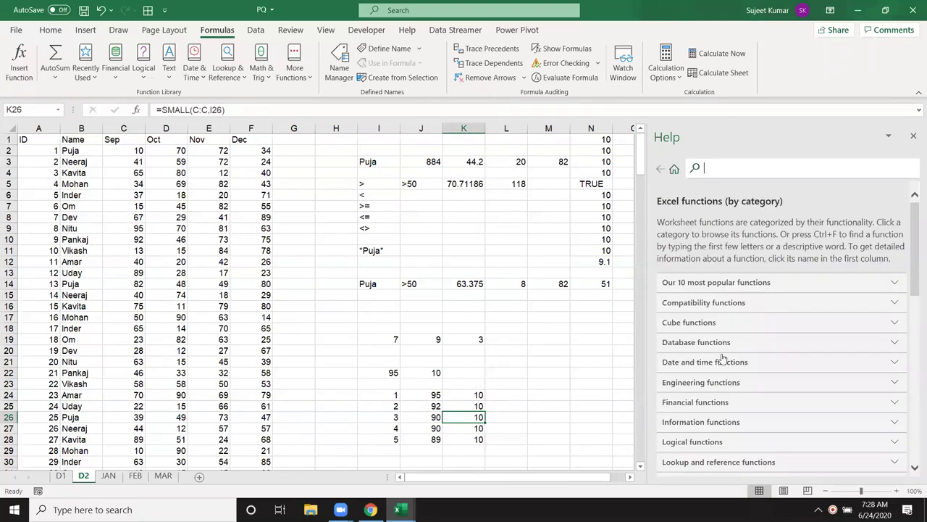
Step: Close the function Help pane, then show the Windows desktop and refresh it
mouse_move(915, 246)
left_mouse_down()
mouse_move(913, 340)
mouse_move(758, 252)
left_mouse_up()
left_click(914, 135)
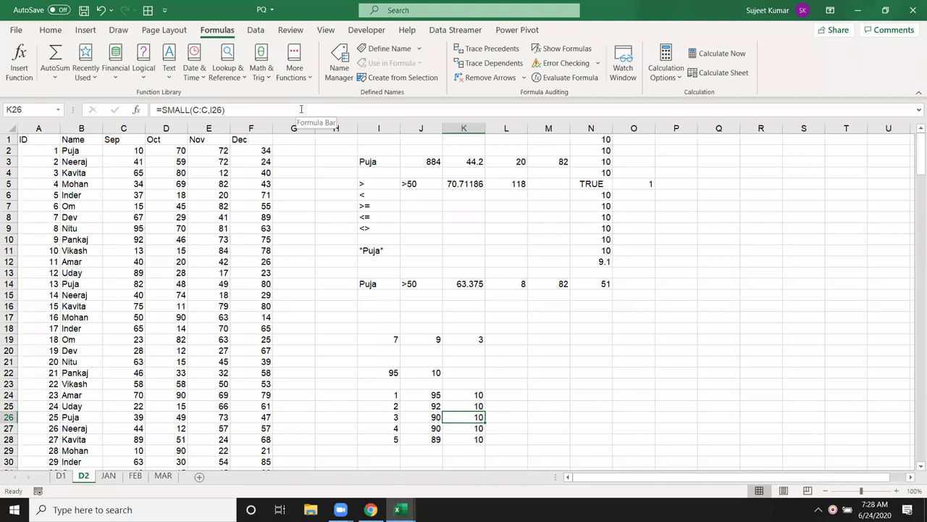
key("super+d")
right_click(395, 100)
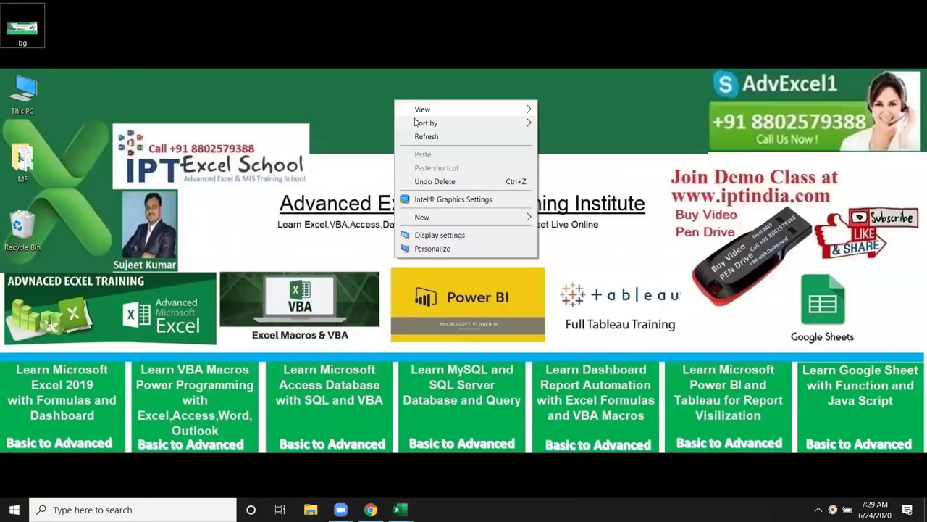
left_click(426, 137)
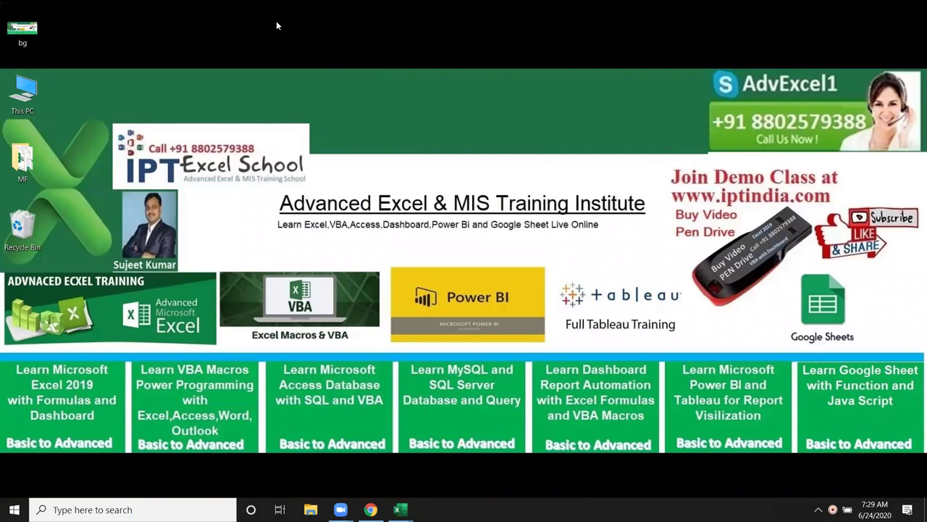